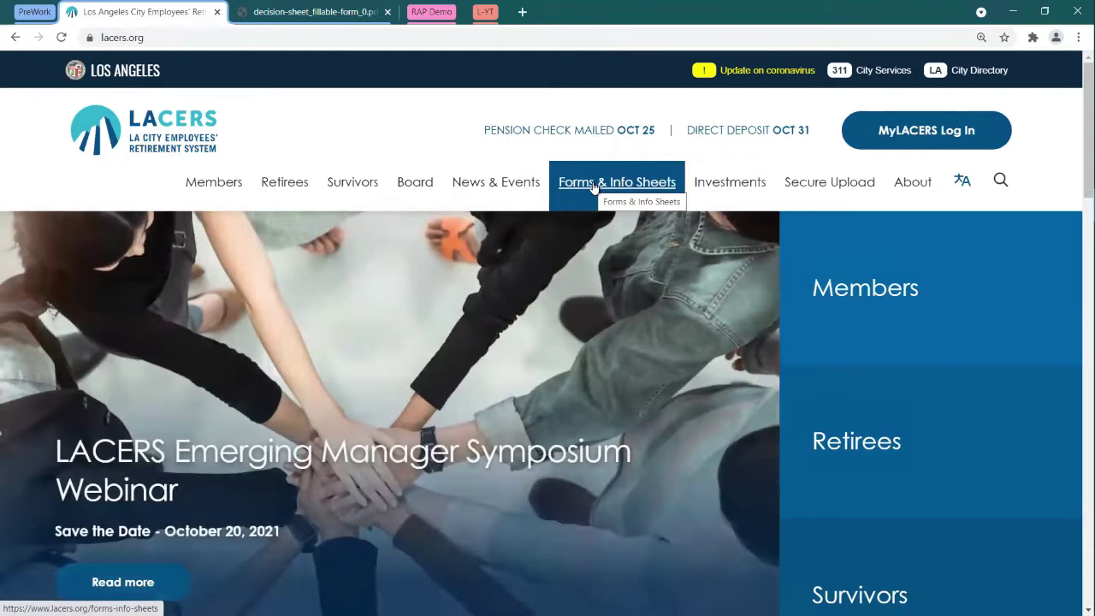
Step: Open the LACERS Forms & Info Sheets library and search for 'decision sheet'
{"action": "left_click", "coordinate": [593, 187]}
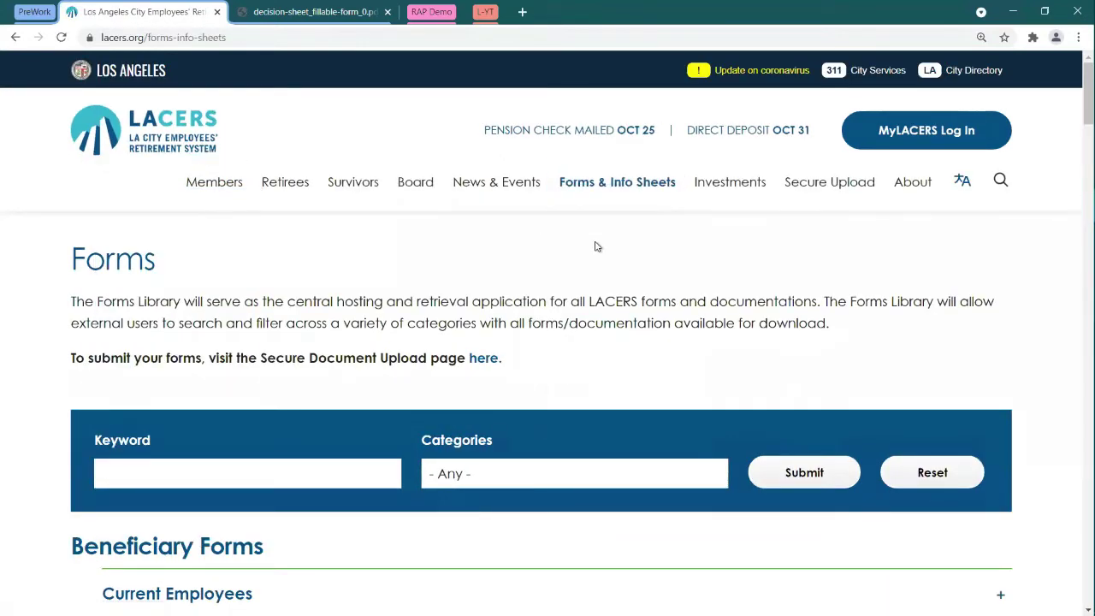
{"action": "scroll", "coordinate": [596, 246], "scroll_direction": "down", "scroll_amount": 1}
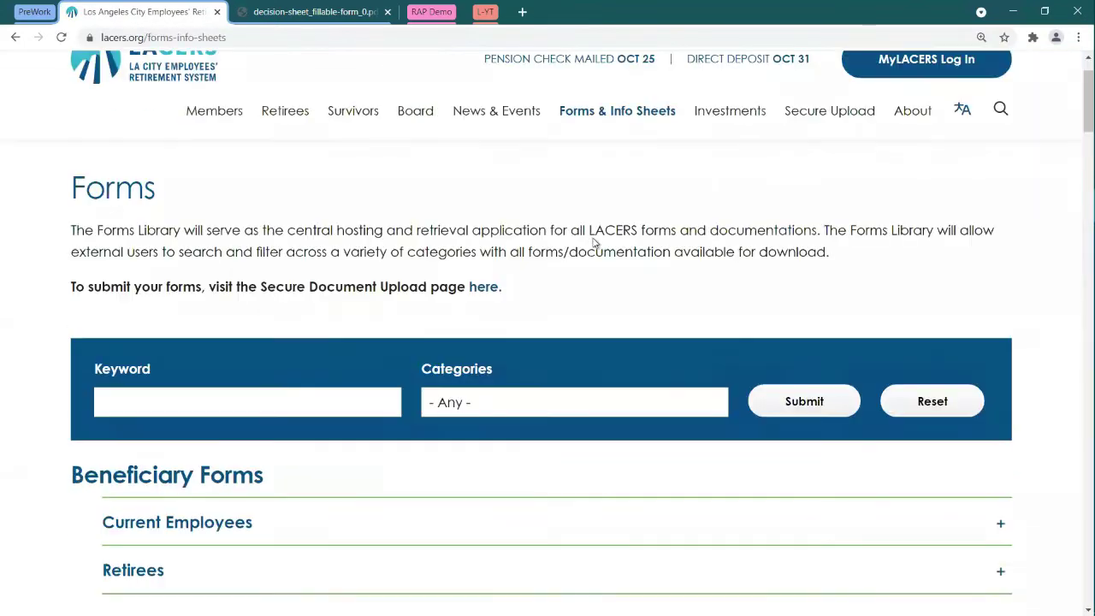
{"action": "left_click", "coordinate": [206, 400]}
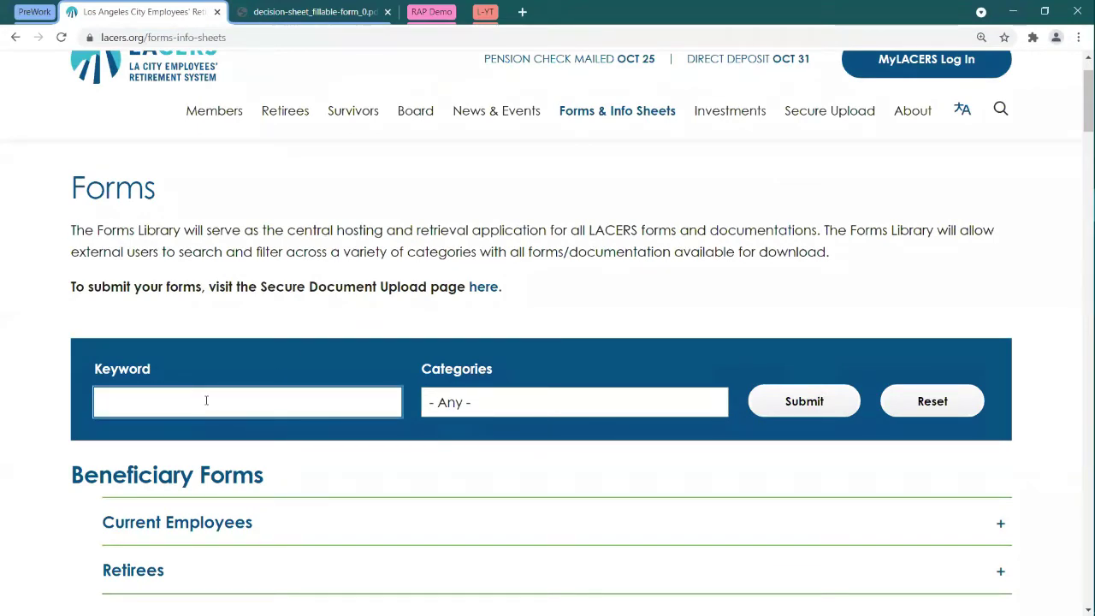
{"action": "type", "text": "decision sheet"}
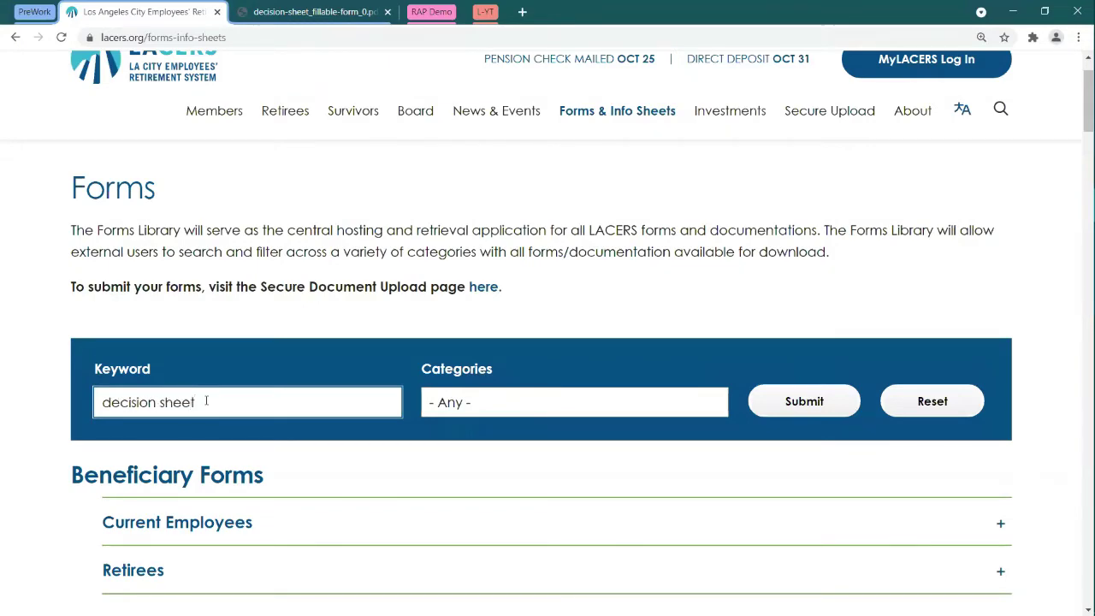
{"action": "key", "text": "Return"}
{"action": "scroll", "coordinate": [318, 310], "scroll_direction": "down", "scroll_amount": 2}
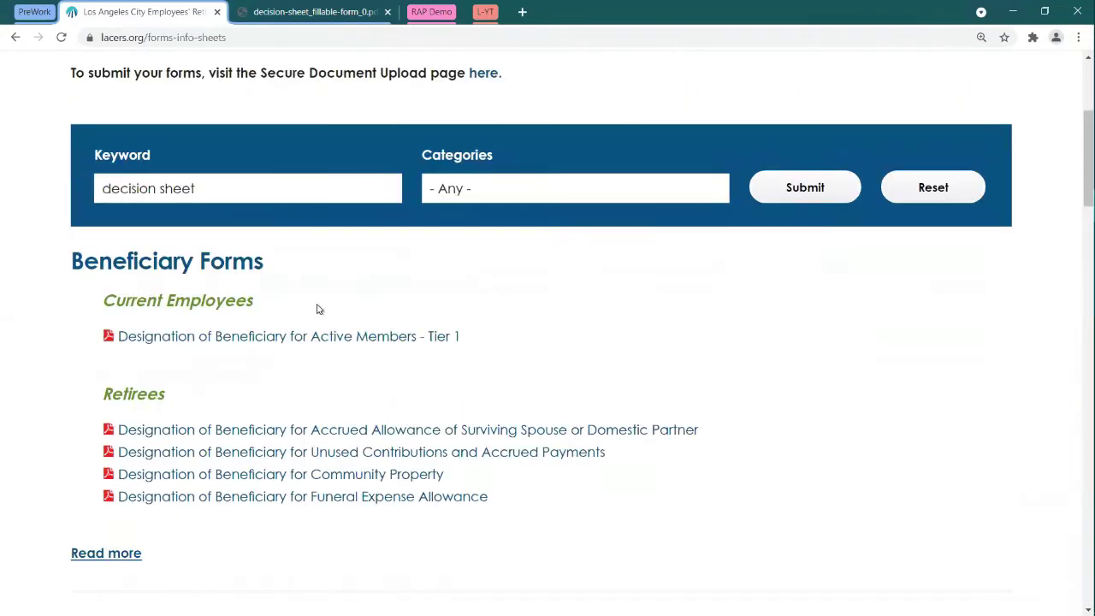
{"action": "scroll", "coordinate": [318, 309], "scroll_direction": "up", "scroll_amount": 2}
Step: Clear the keyword, list all forms, and scroll to the Retirement Decision Sheet section
{"action": "left_click", "coordinate": [224, 335]}
{"action": "key", "text": "BackSpace"}
{"action": "key", "text": "BackSpace"}
{"action": "key", "text": "BackSpace"}
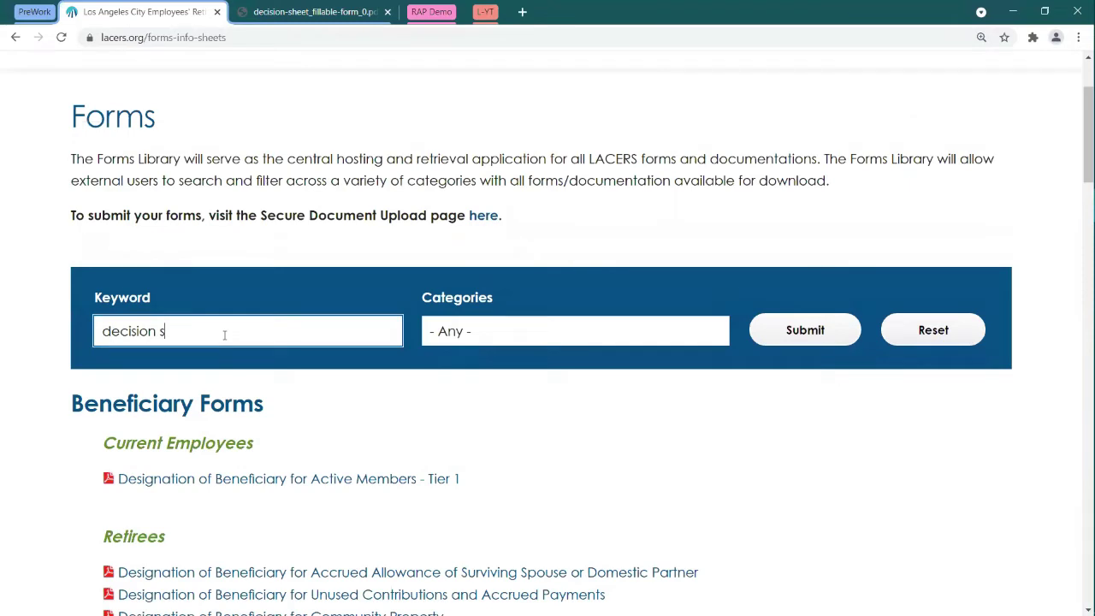
{"action": "key", "text": "Return"}
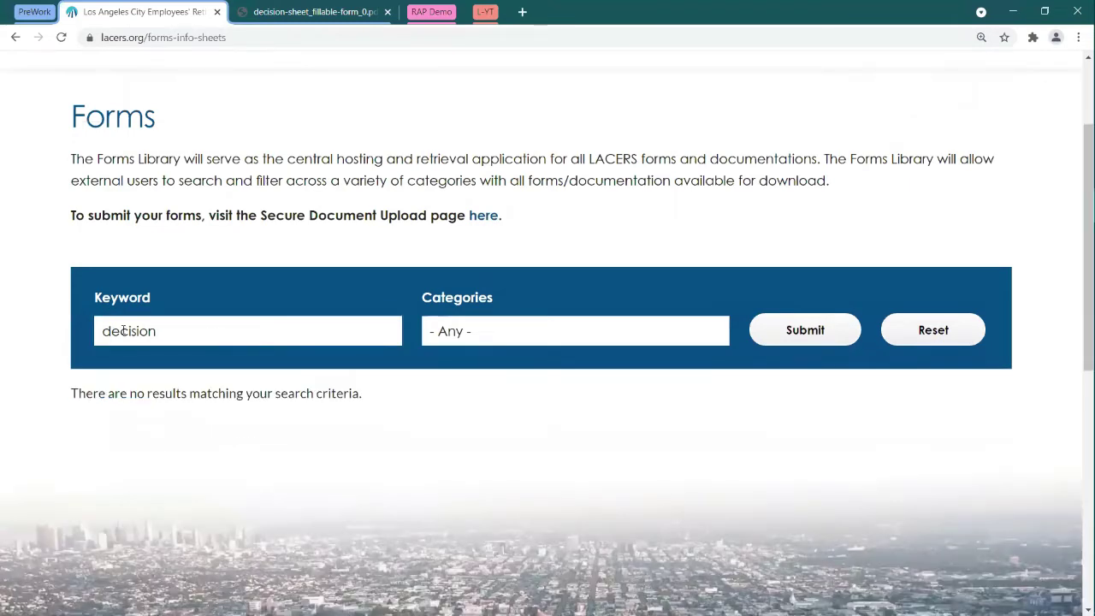
{"action": "double_click", "coordinate": [124, 331]}
{"action": "key", "text": "BackSpace"}
{"action": "left_click", "coordinate": [775, 330]}
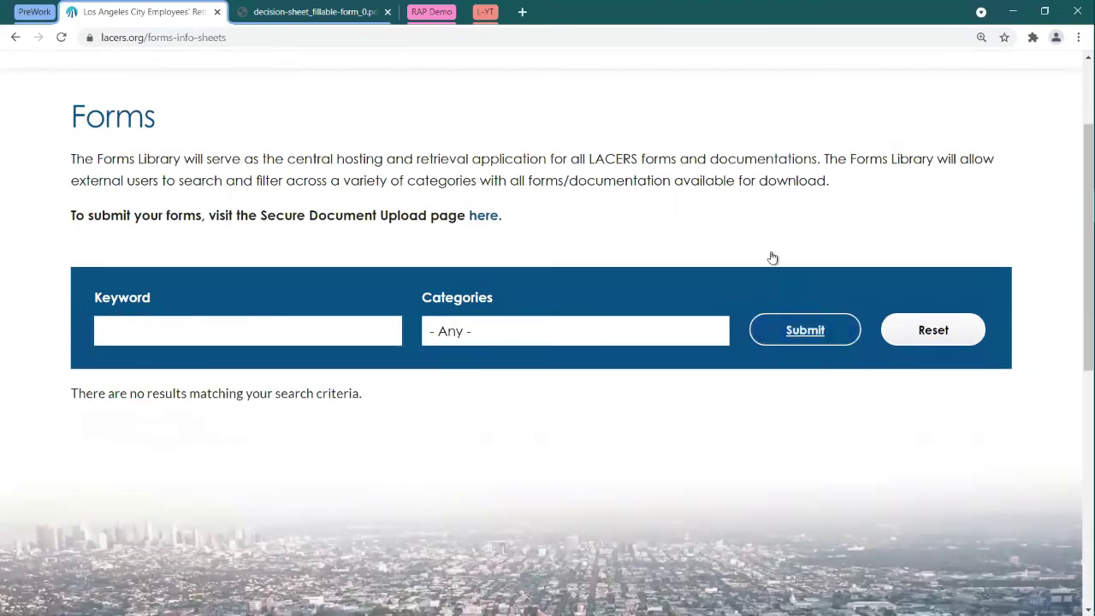
{"action": "scroll", "coordinate": [525, 296], "scroll_direction": "down", "scroll_amount": 20}
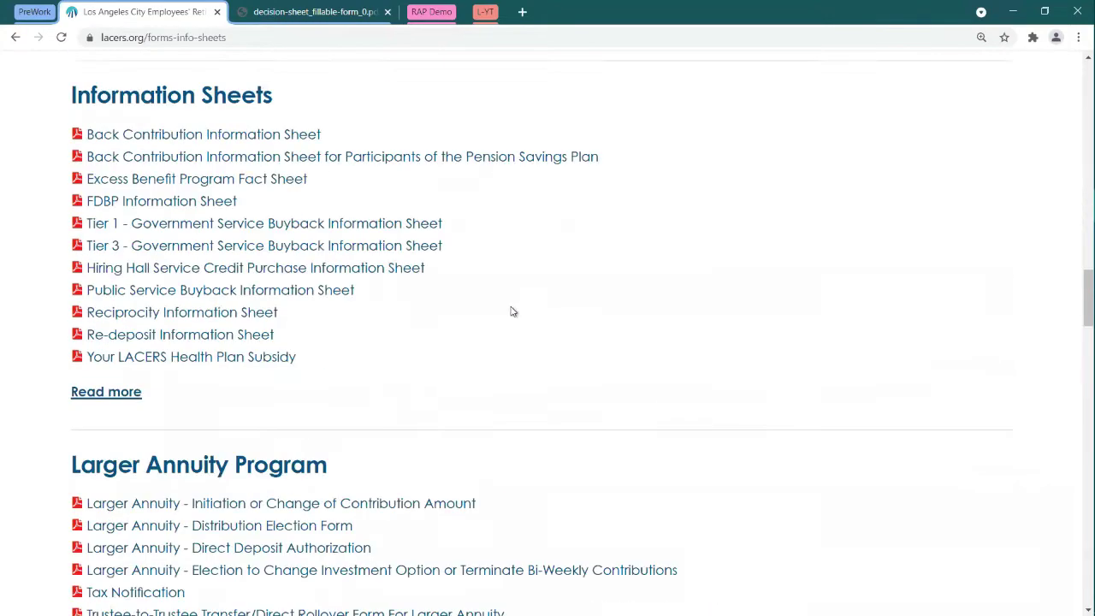
{"action": "scroll", "coordinate": [513, 311], "scroll_direction": "down", "scroll_amount": 8}
{"action": "scroll", "coordinate": [525, 291], "scroll_direction": "down", "scroll_amount": 6}
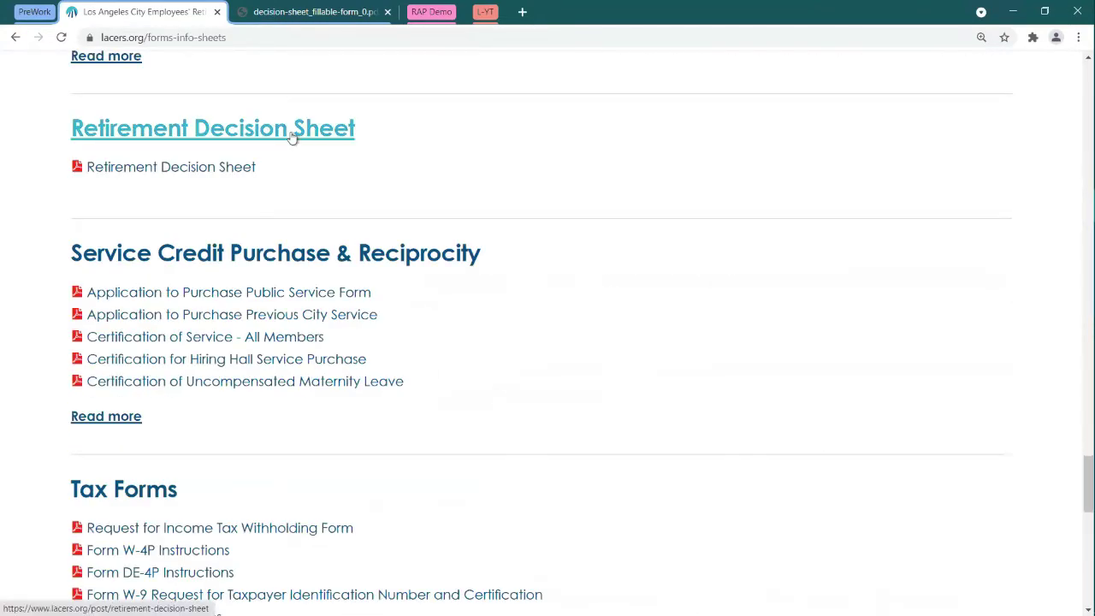
{"action": "scroll", "coordinate": [360, 183], "scroll_direction": "up", "scroll_amount": 1}
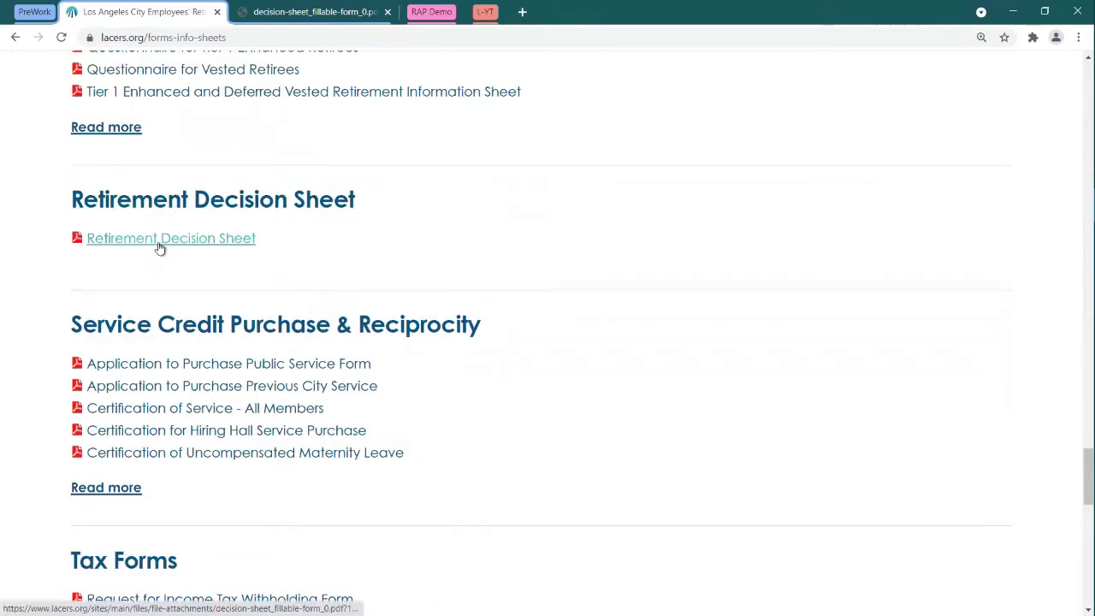
Step: Open the Retirement Decision Sheet PDF, view page 2, then return to page 1
{"action": "left_click", "coordinate": [159, 245]}
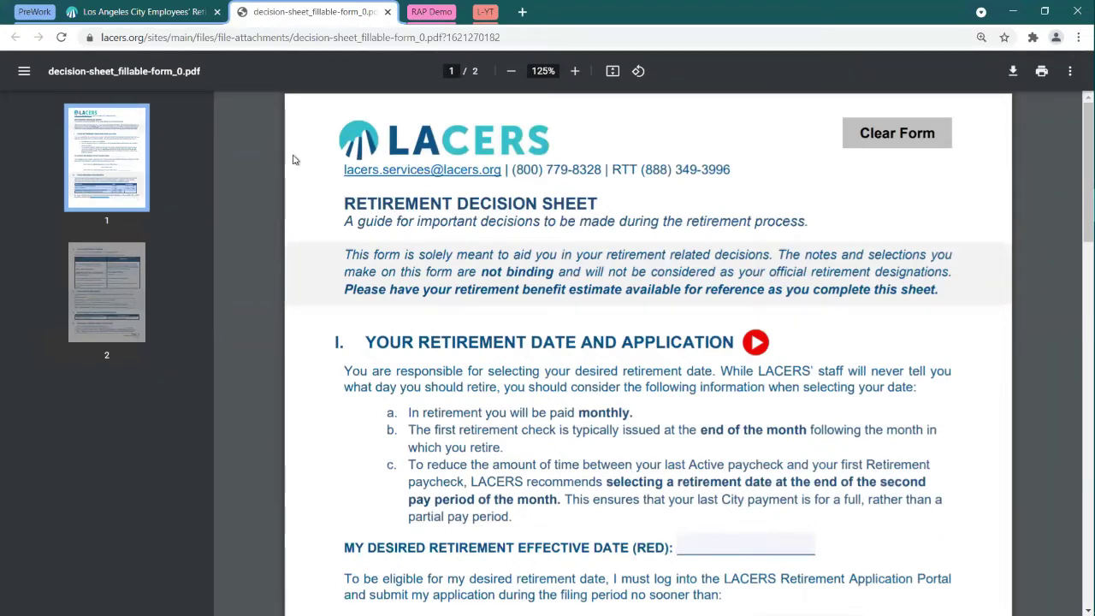
{"action": "left_click", "coordinate": [126, 266]}
{"action": "scroll", "coordinate": [452, 255], "scroll_direction": "down", "scroll_amount": 4}
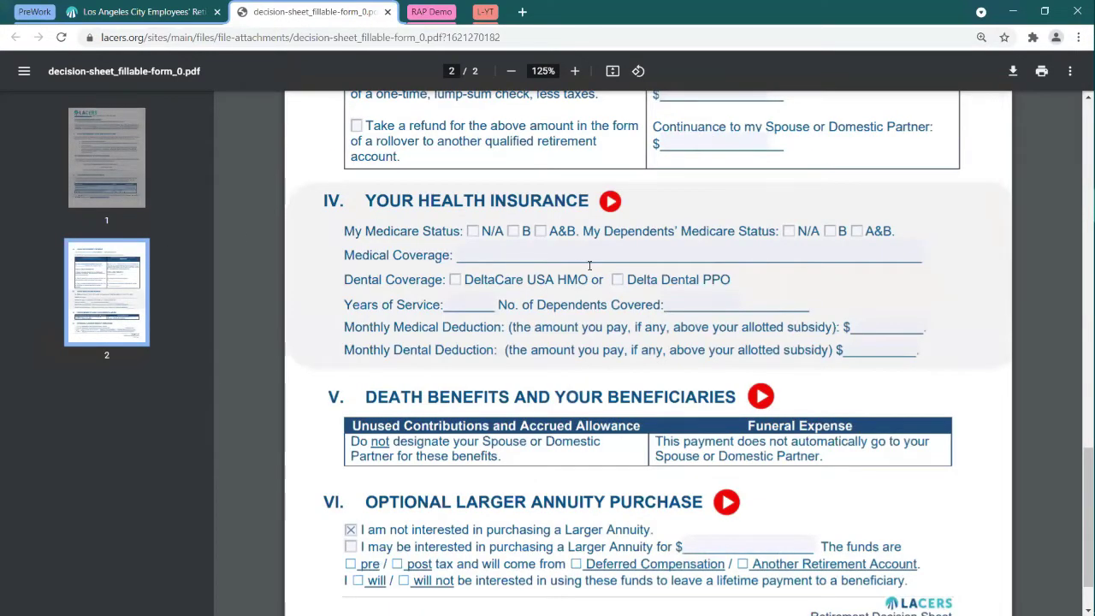
{"action": "scroll", "coordinate": [590, 265], "scroll_direction": "up", "scroll_amount": 15}
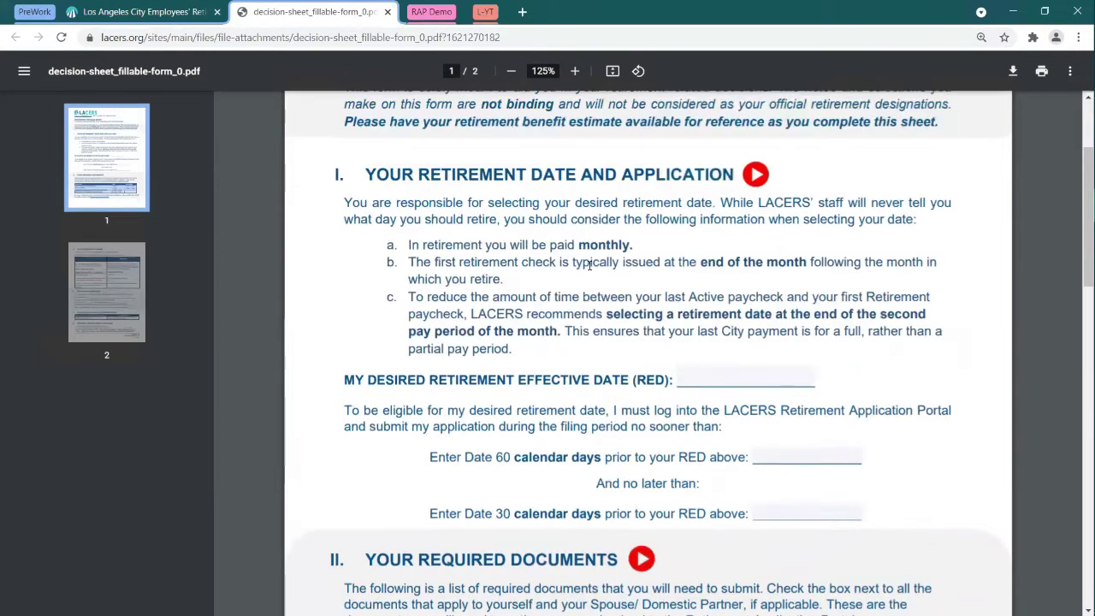
{"action": "scroll", "coordinate": [589, 265], "scroll_direction": "up", "scroll_amount": 2}
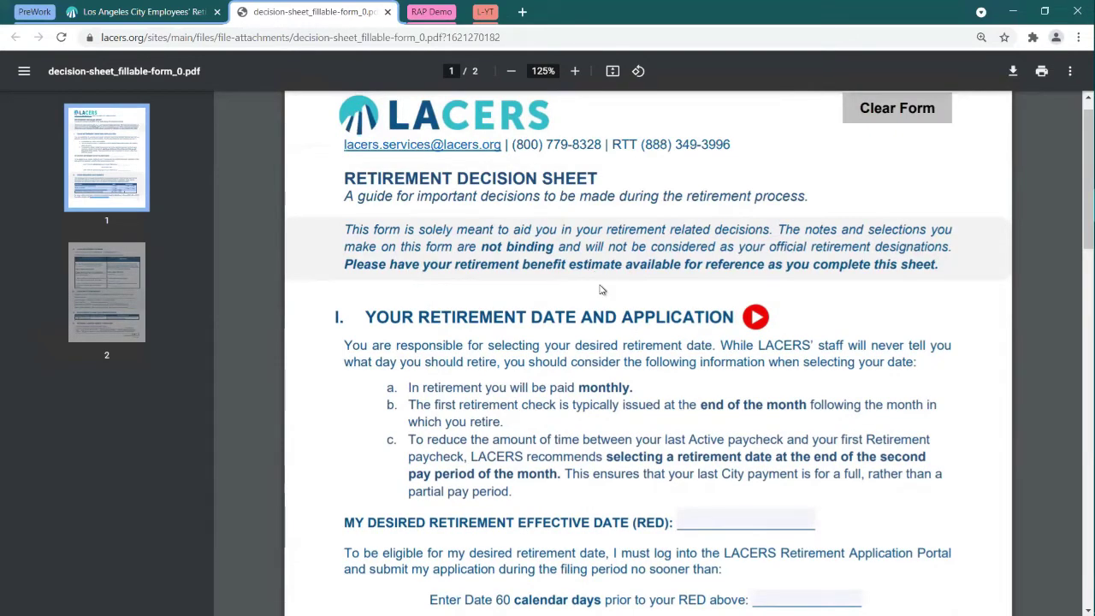
{"action": "scroll", "coordinate": [709, 302], "scroll_direction": "down", "scroll_amount": 5}
Step: Enter 8/20/2022 in the MY DESIRED RETIREMENT EFFECTIVE DATE (RED) field
{"action": "left_click", "coordinate": [709, 304]}
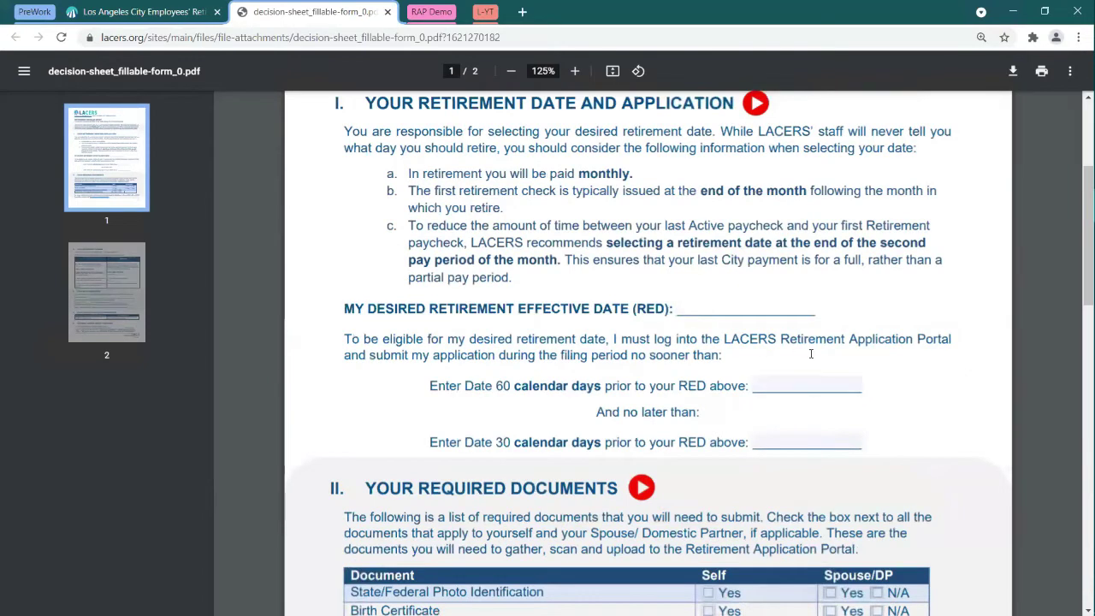
{"action": "type", "text": "8/20/2022"}
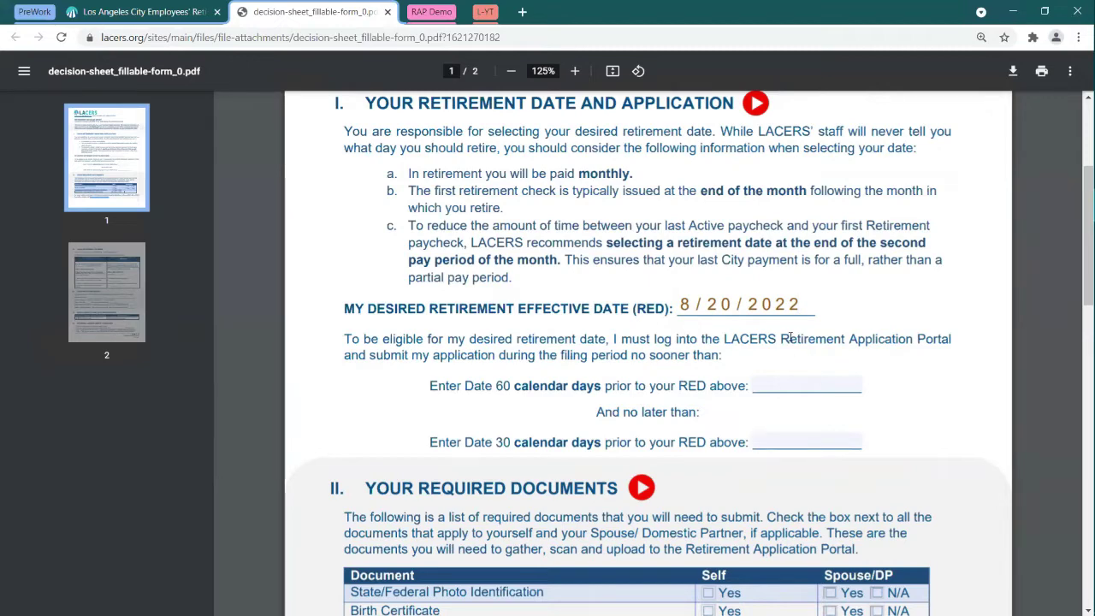
{"action": "scroll", "coordinate": [676, 274], "scroll_direction": "up", "scroll_amount": 2}
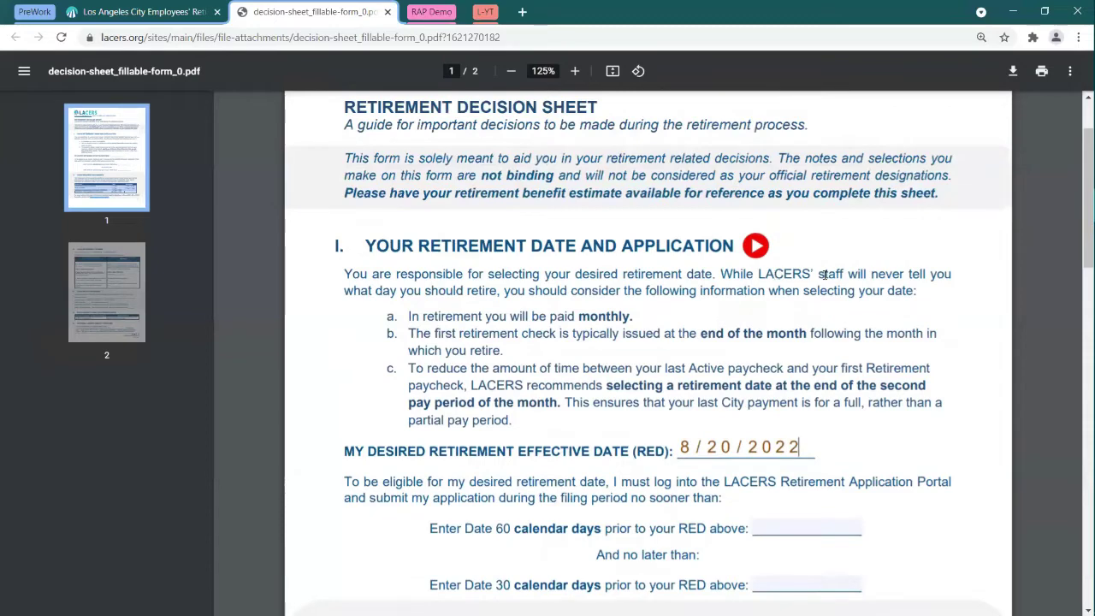
{"action": "scroll", "coordinate": [823, 273], "scroll_direction": "down", "scroll_amount": 3}
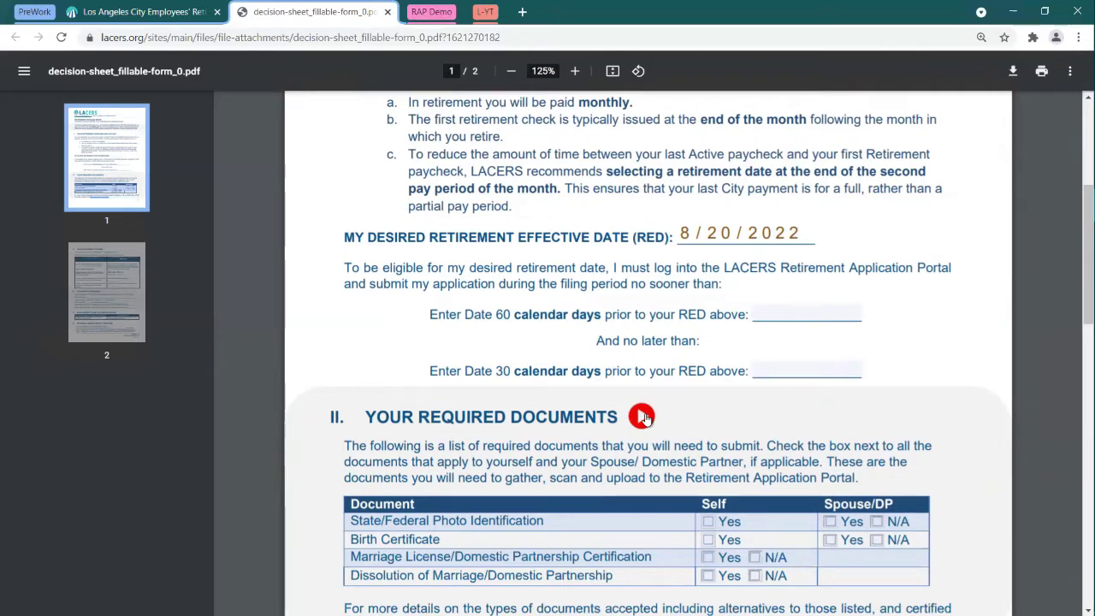
Step: Preview the 'RAP - Required Documents' video, return to the PDF, and expand the L-YT tabs
{"action": "left_click", "coordinate": [644, 416]}
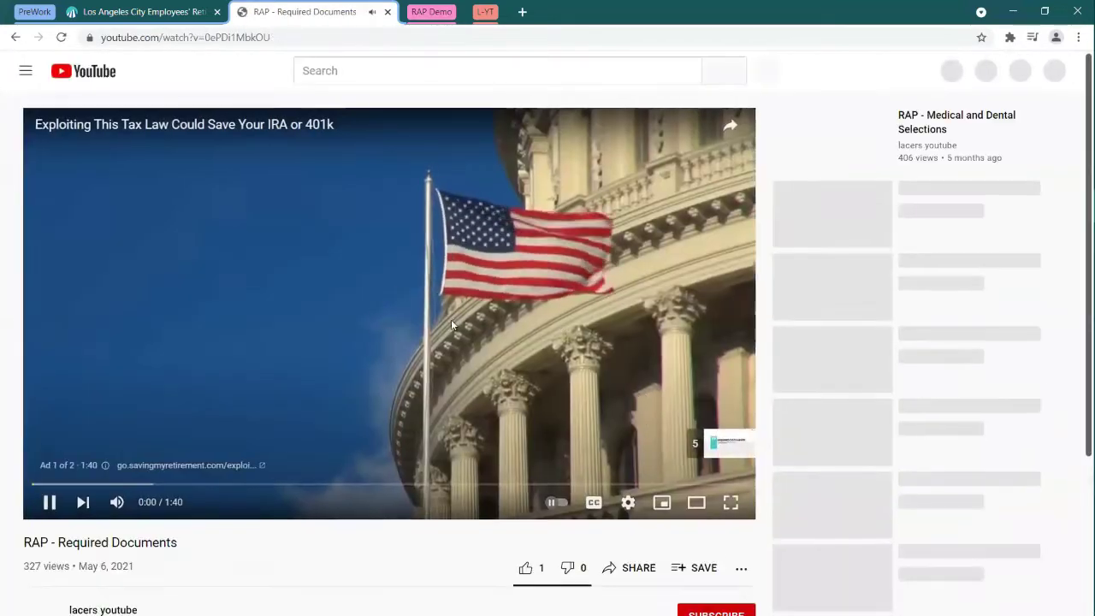
{"action": "left_click", "coordinate": [50, 502]}
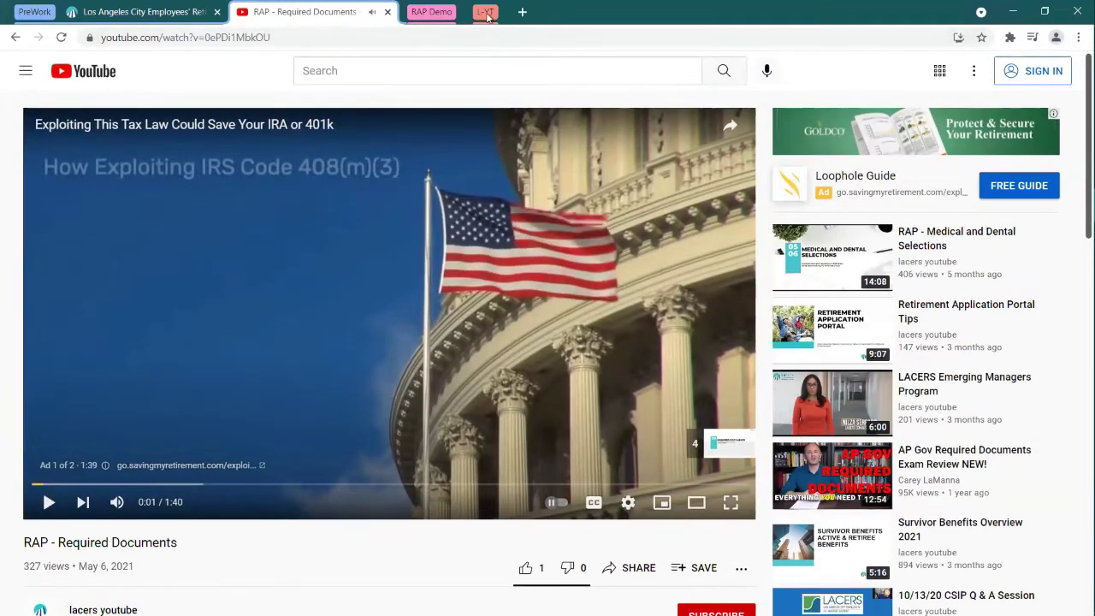
{"action": "scroll", "coordinate": [416, 266], "scroll_direction": "down", "scroll_amount": 3}
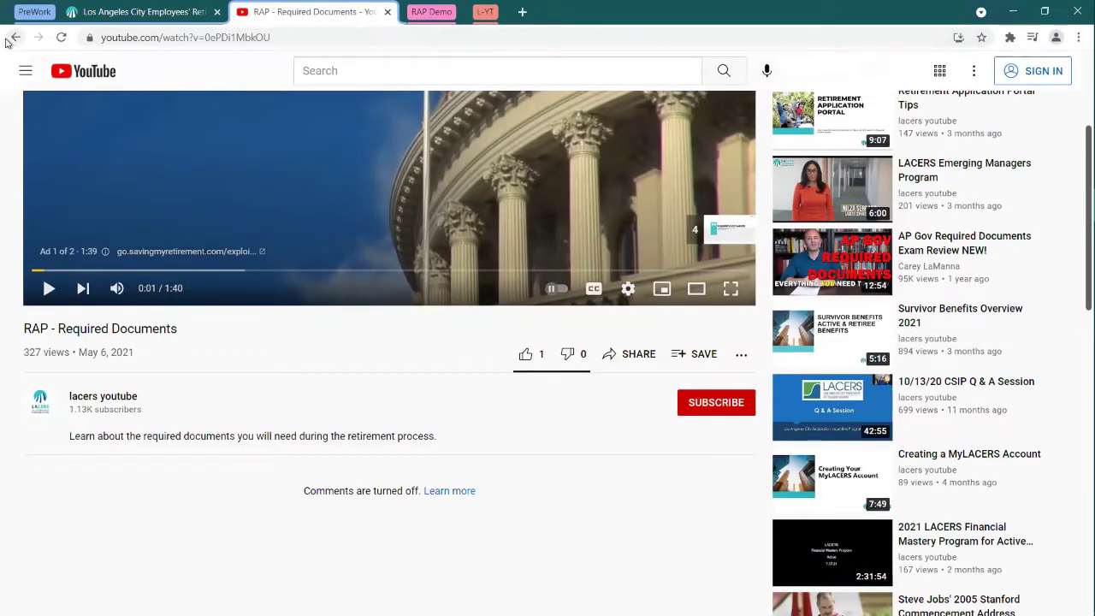
{"action": "left_click", "coordinate": [15, 38]}
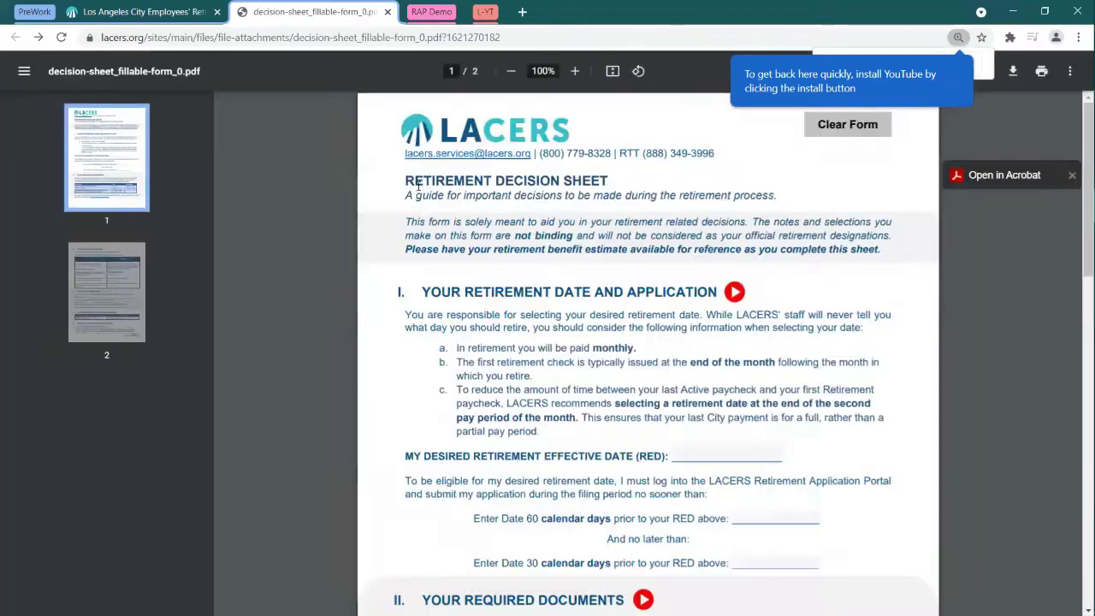
{"action": "left_click", "coordinate": [485, 12]}
{"action": "left_click", "coordinate": [599, 12]}
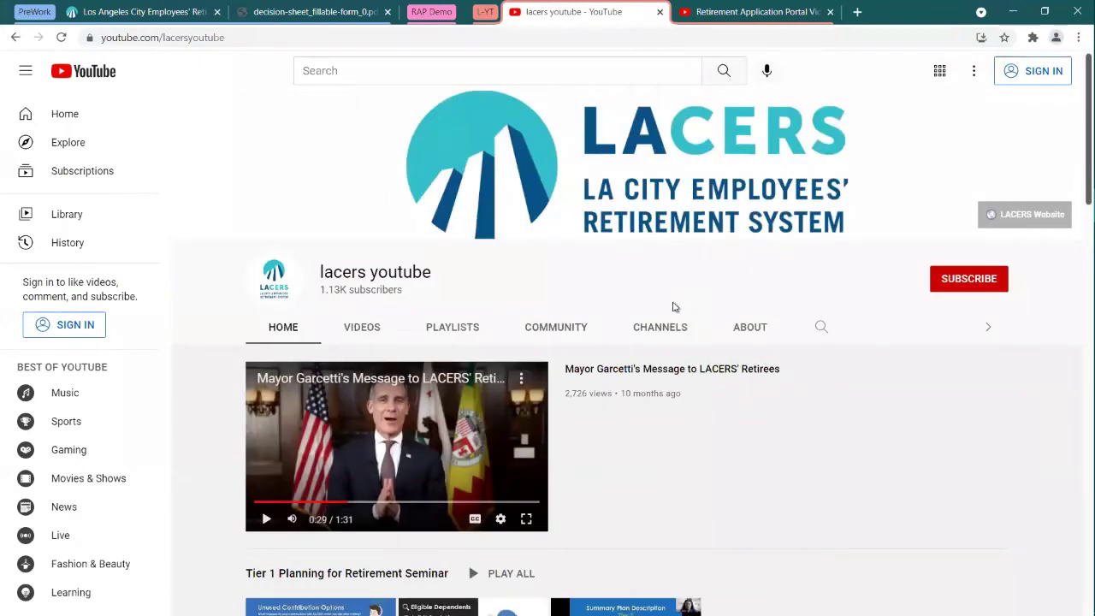
{"action": "scroll", "coordinate": [736, 265], "scroll_direction": "down", "scroll_amount": 3}
{"action": "scroll", "coordinate": [791, 274], "scroll_direction": "down", "scroll_amount": 2}
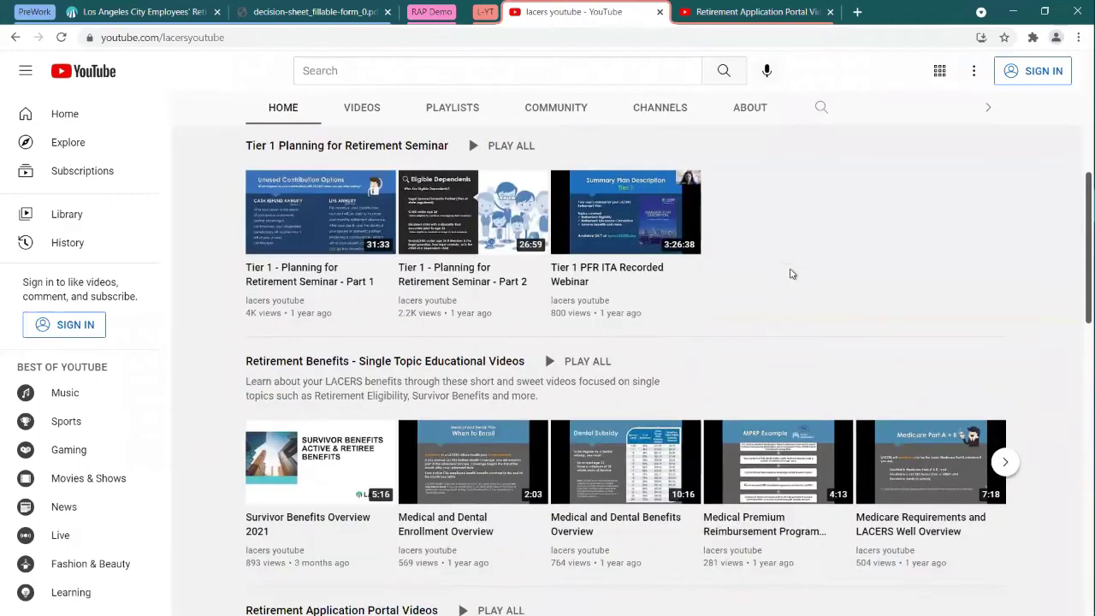
{"action": "scroll", "coordinate": [794, 273], "scroll_direction": "up", "scroll_amount": 1}
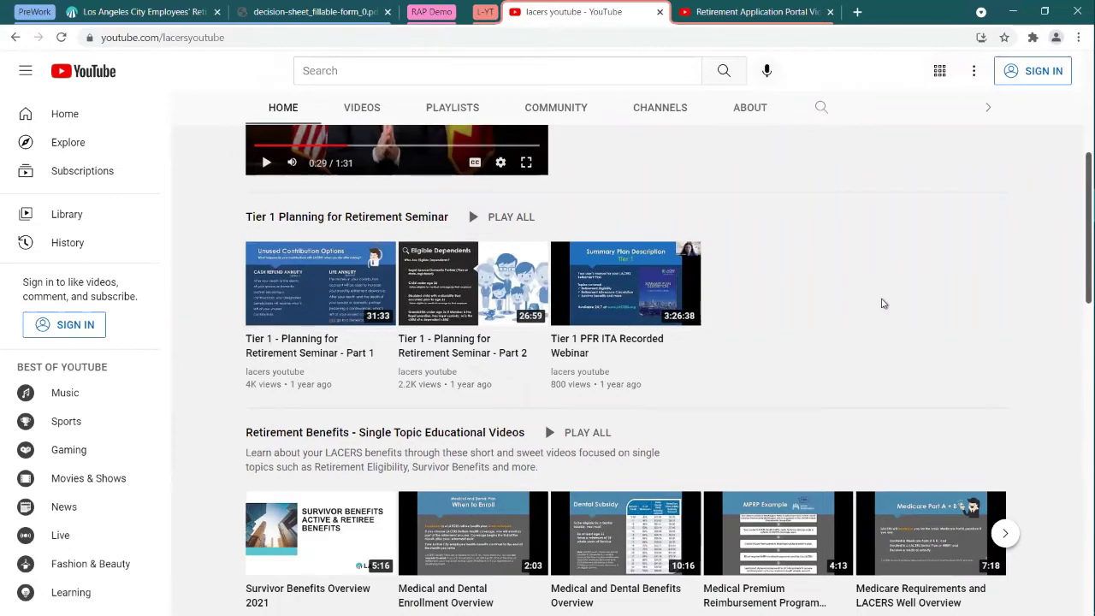
{"action": "scroll", "coordinate": [883, 305], "scroll_direction": "down", "scroll_amount": 2}
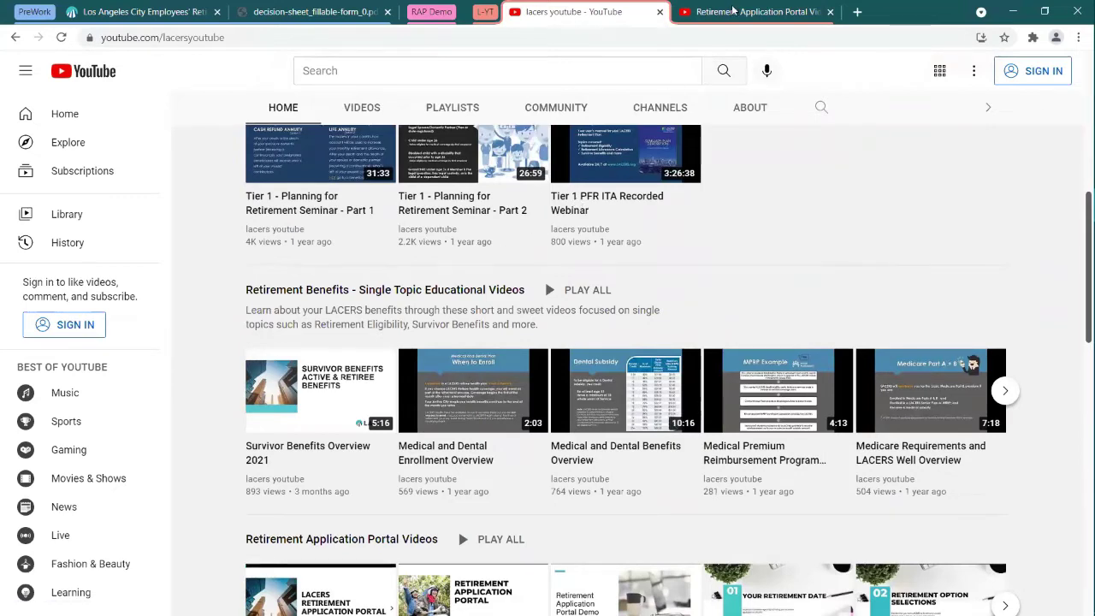
{"action": "scroll", "coordinate": [714, 268], "scroll_direction": "down", "scroll_amount": 3}
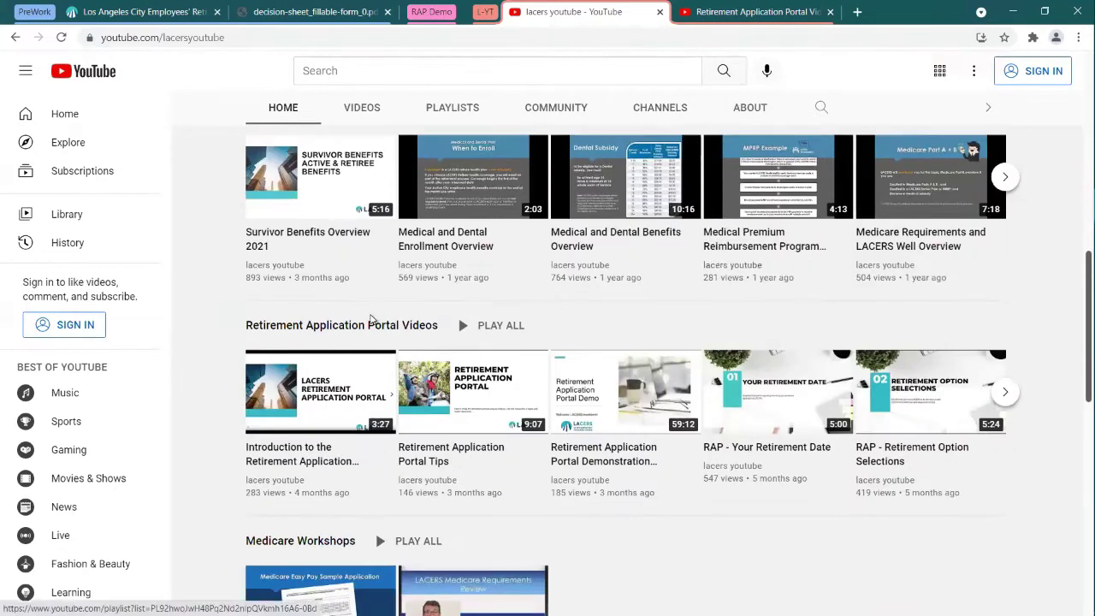
{"action": "left_click", "coordinate": [743, 15]}
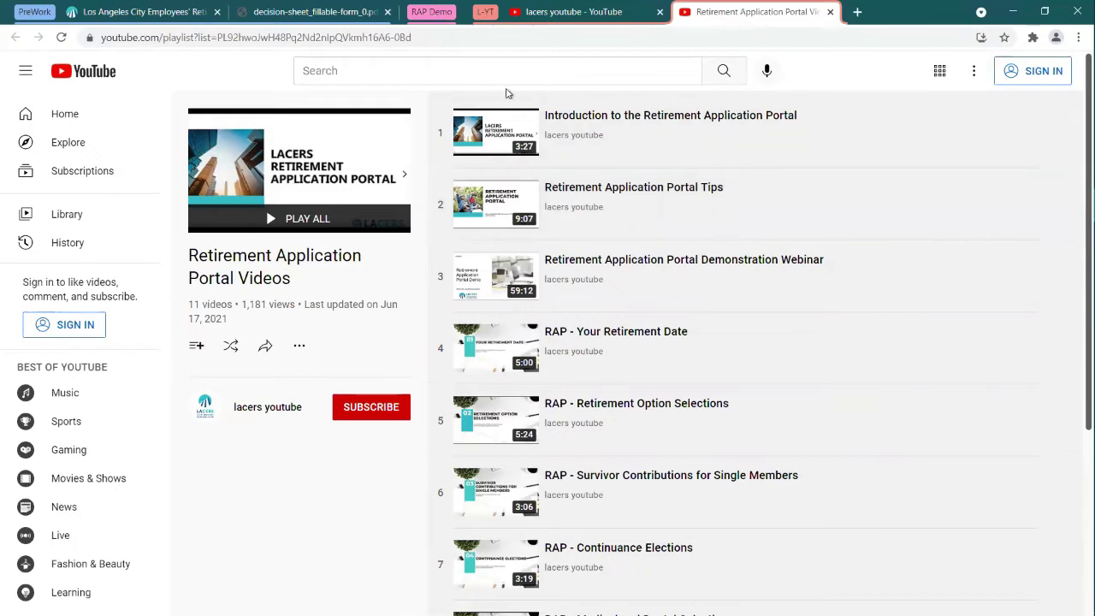
{"action": "left_click", "coordinate": [343, 14]}
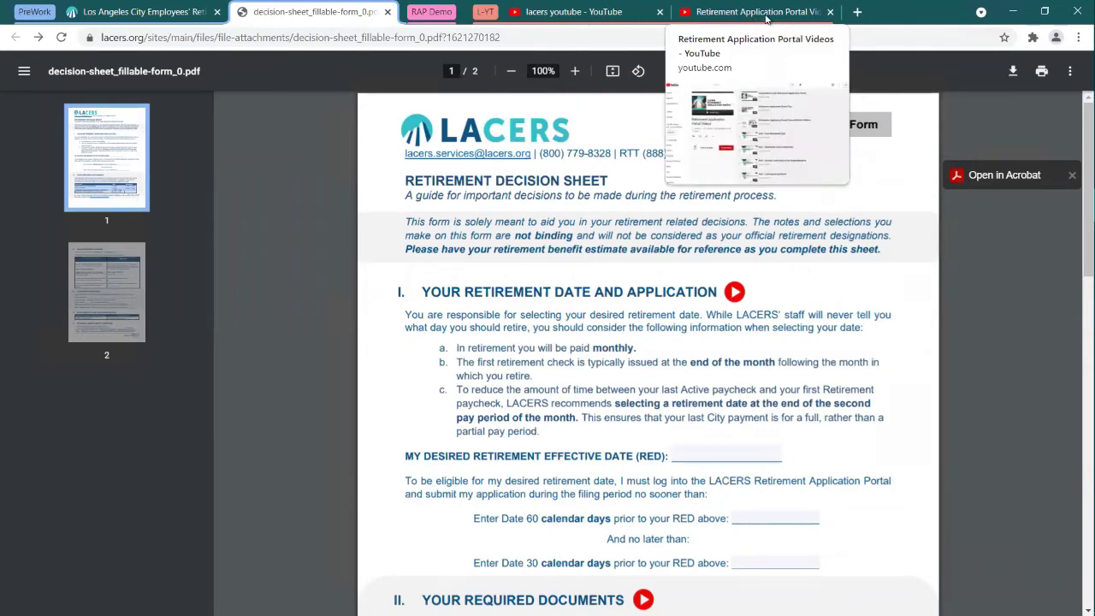
Step: Collapse the L-YT tab group and expand RAP Demo to show the lacers.org homepage
{"action": "left_click", "coordinate": [754, 13]}
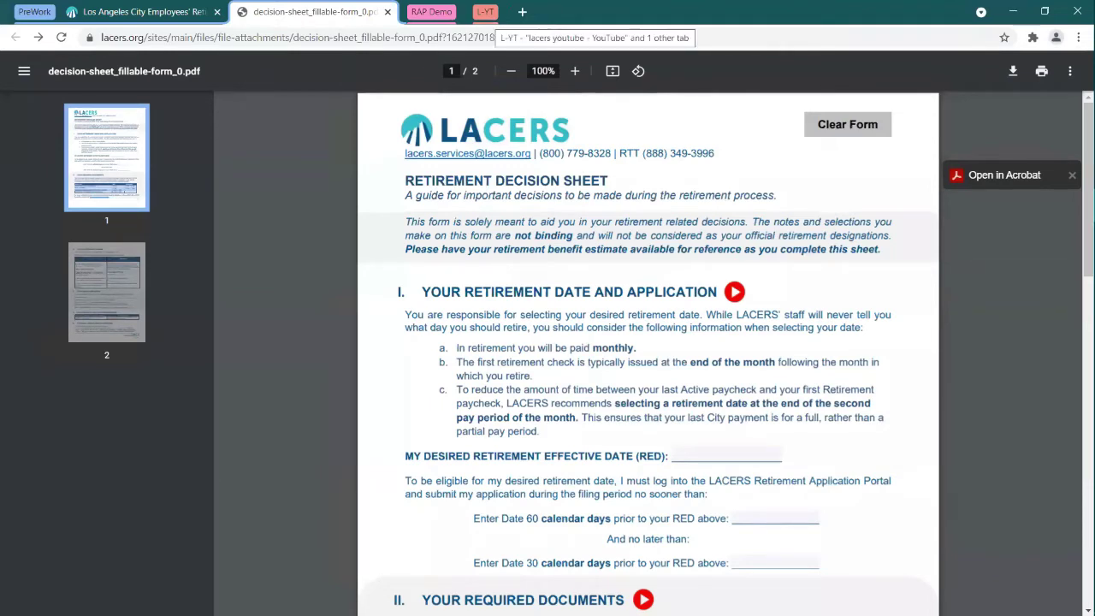
{"action": "left_click", "coordinate": [443, 12]}
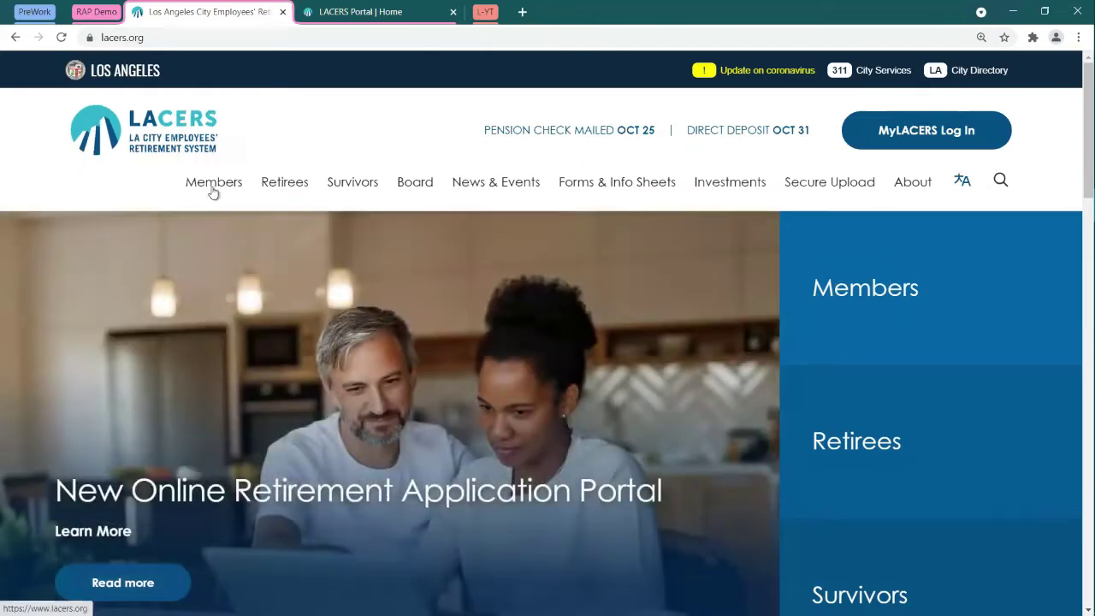
Step: Navigate via Members > Applying for Retirement to the Applying for Retirement Online article
{"action": "mouse_move", "coordinate": [213, 196]}
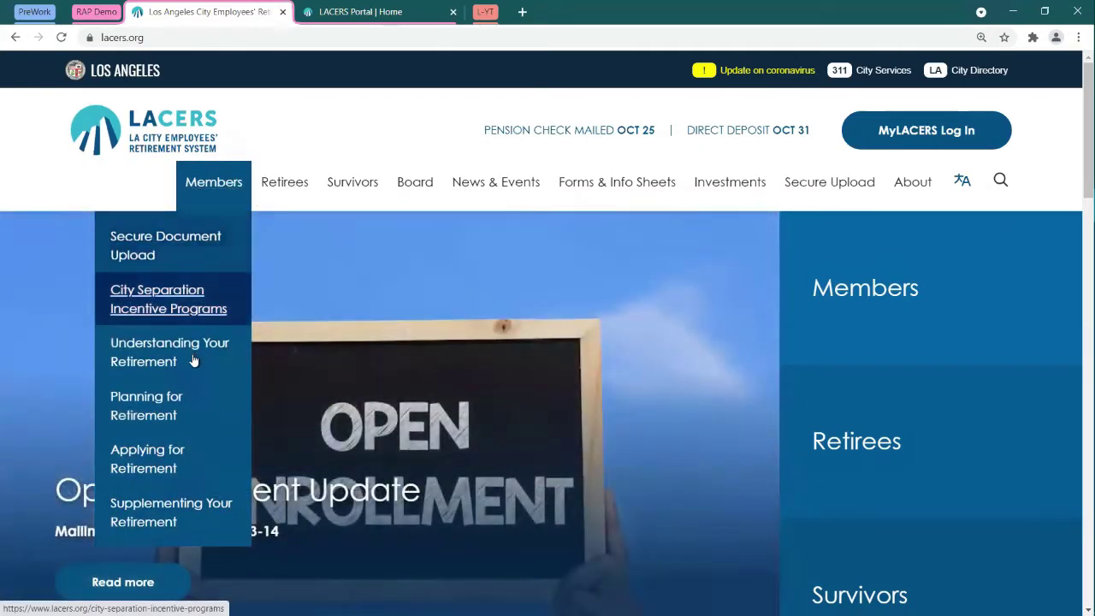
{"action": "left_click", "coordinate": [181, 466]}
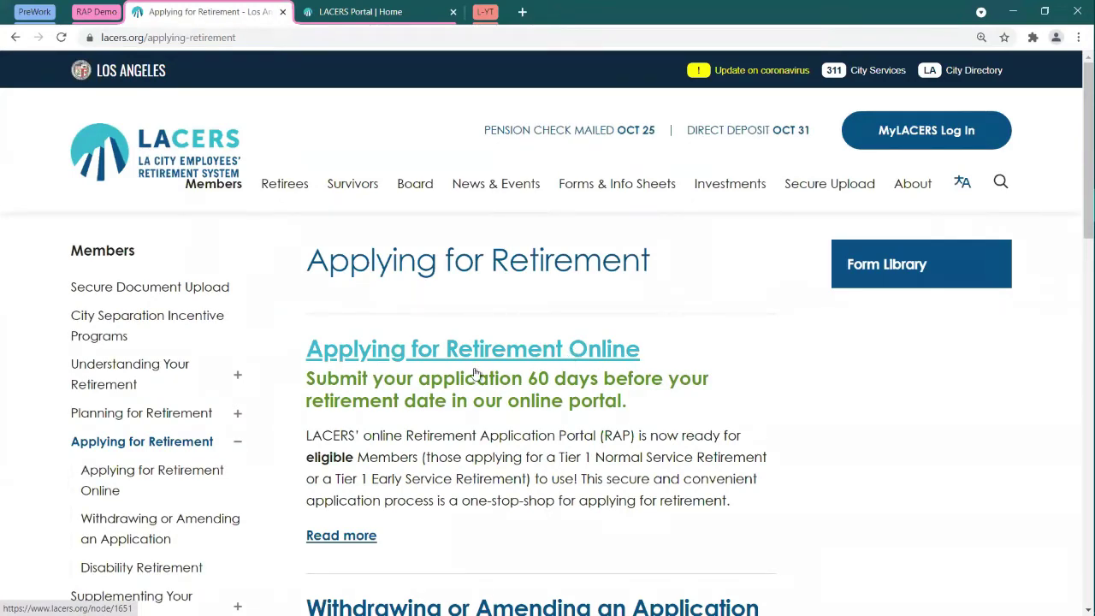
{"action": "left_click", "coordinate": [517, 351]}
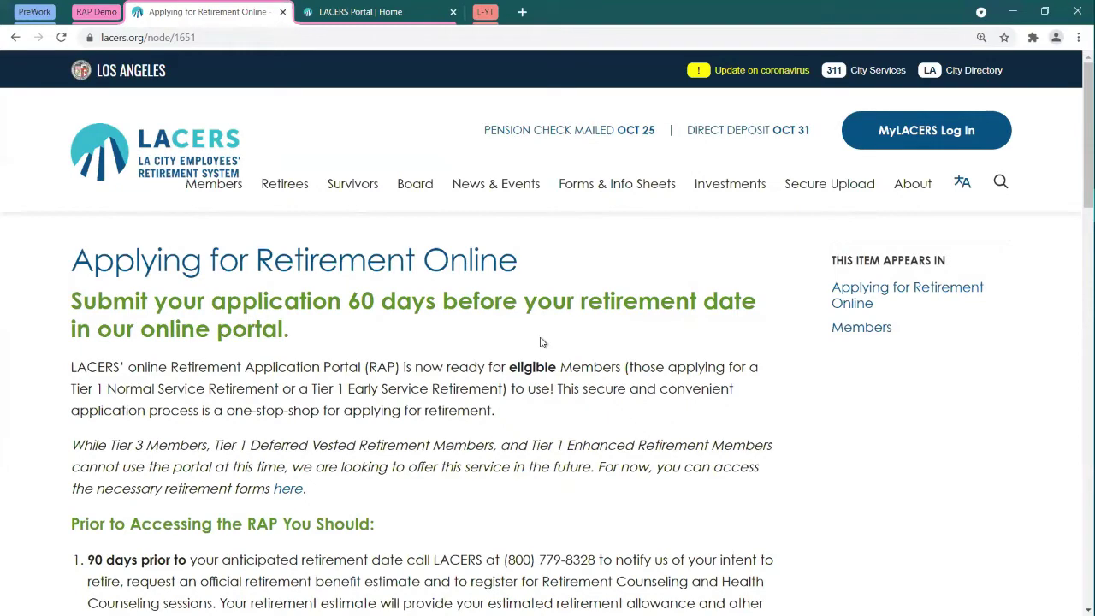
Step: Open the Retirement Application Portal via 'Click here to access the RAP' in a new tab
{"action": "scroll", "coordinate": [554, 359], "scroll_direction": "down", "scroll_amount": 2}
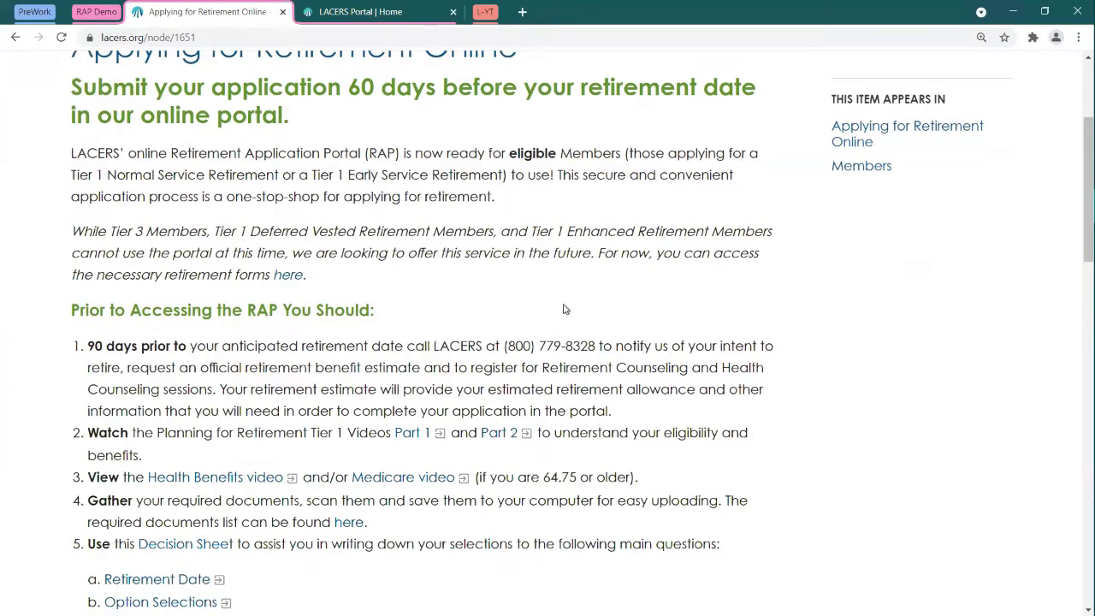
{"action": "scroll", "coordinate": [562, 308], "scroll_direction": "down", "scroll_amount": 3}
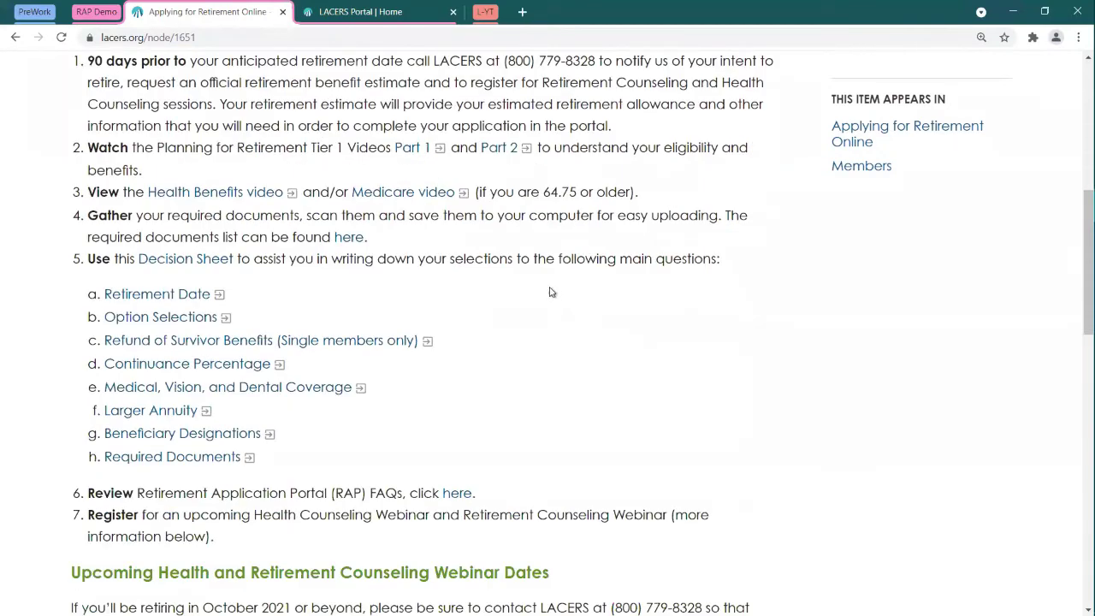
{"action": "scroll", "coordinate": [547, 282], "scroll_direction": "down", "scroll_amount": 3}
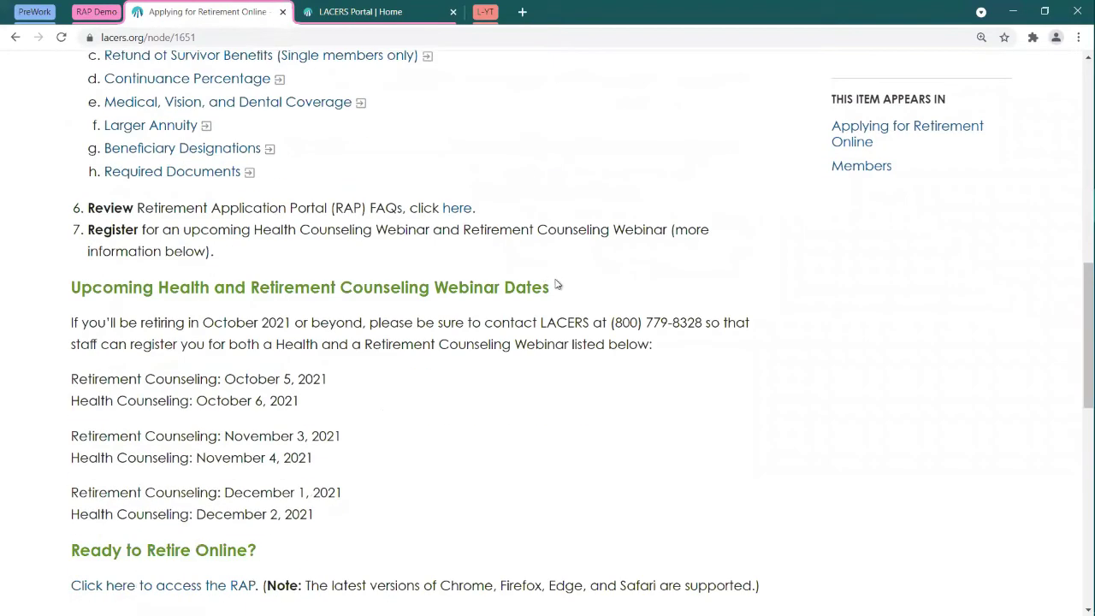
{"action": "scroll", "coordinate": [555, 282], "scroll_direction": "down", "scroll_amount": 2}
{"action": "scroll", "coordinate": [556, 284], "scroll_direction": "down", "scroll_amount": 2}
{"action": "scroll", "coordinate": [553, 233], "scroll_direction": "up", "scroll_amount": 1}
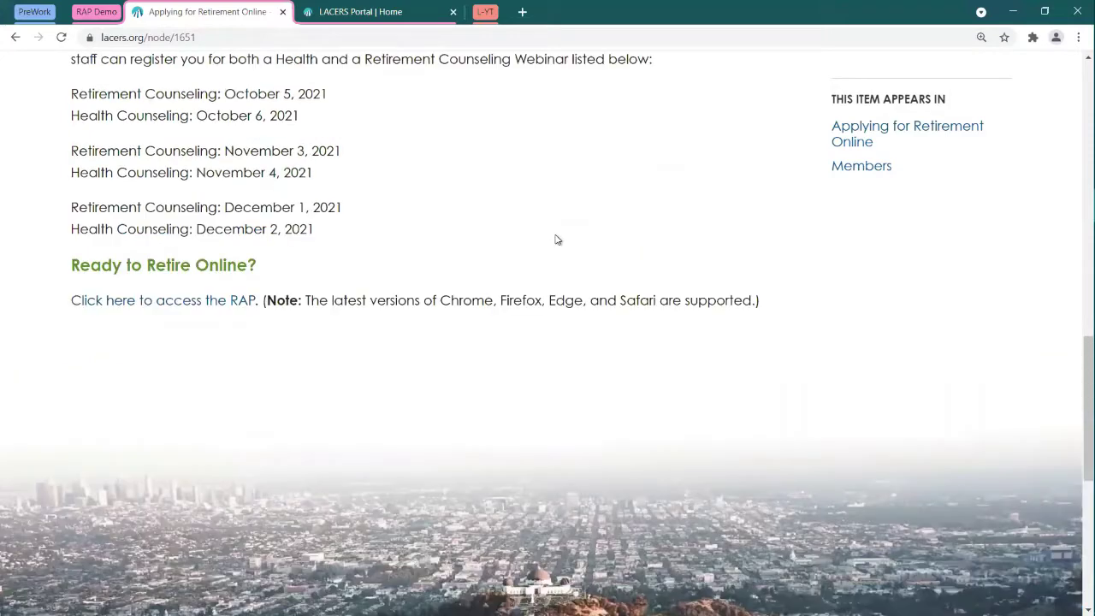
{"action": "left_click", "coordinate": [203, 312]}
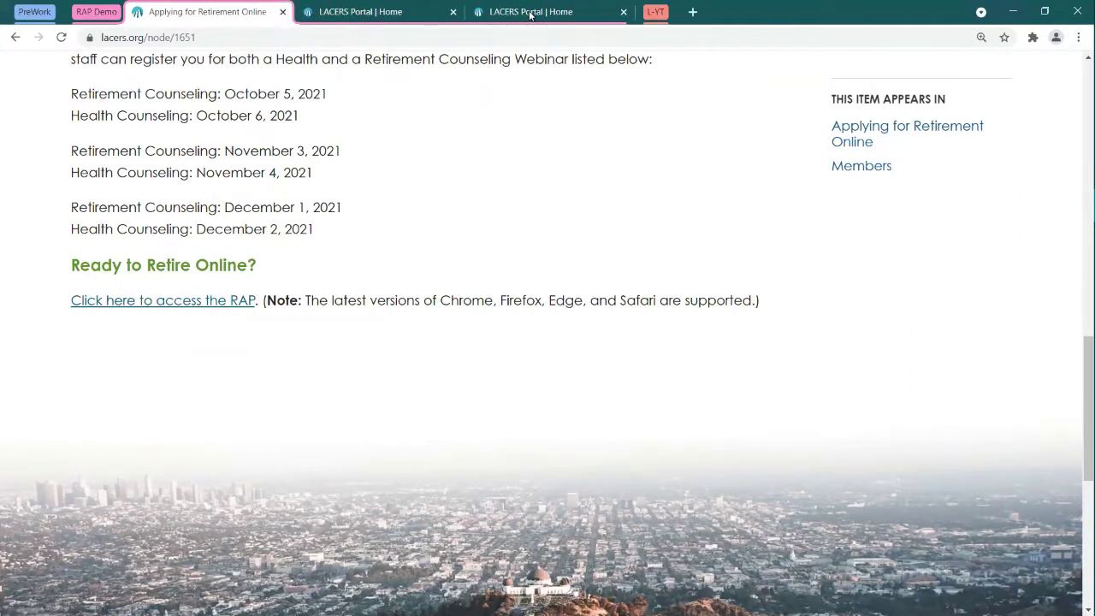
{"action": "left_click", "coordinate": [373, 12]}
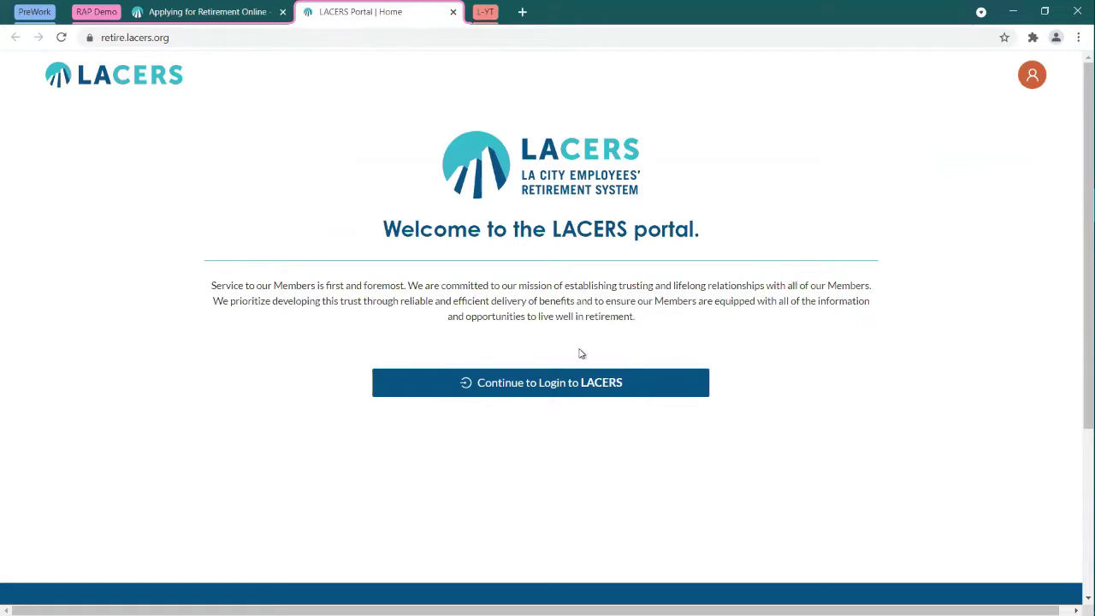
Step: Continue to the LACERS login page and choose 'Sign up now' for a new account
{"action": "left_click", "coordinate": [547, 383]}
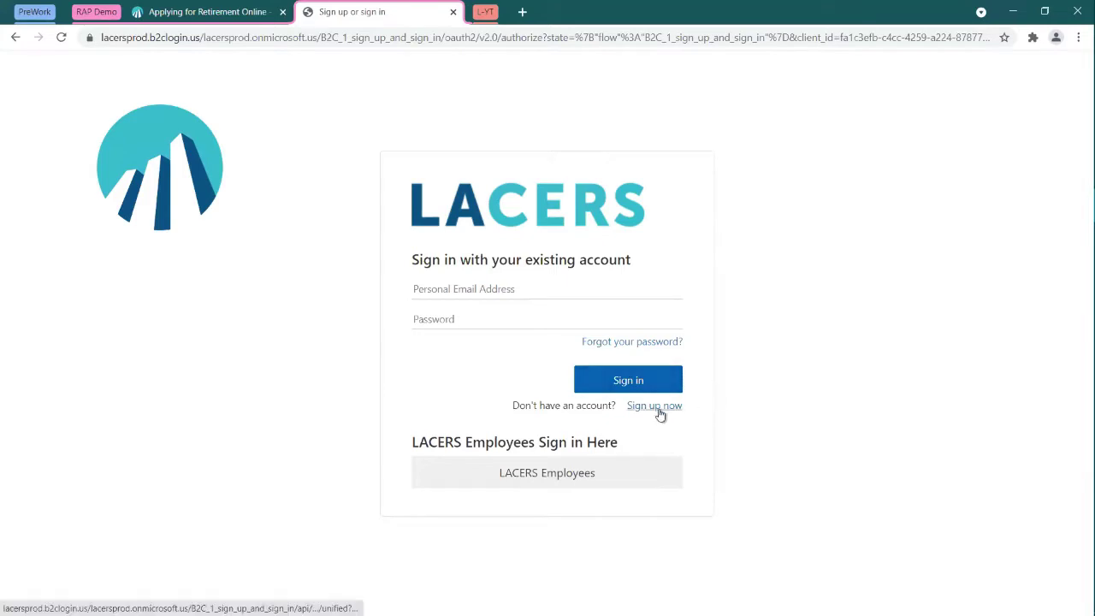
{"action": "left_click", "coordinate": [663, 412]}
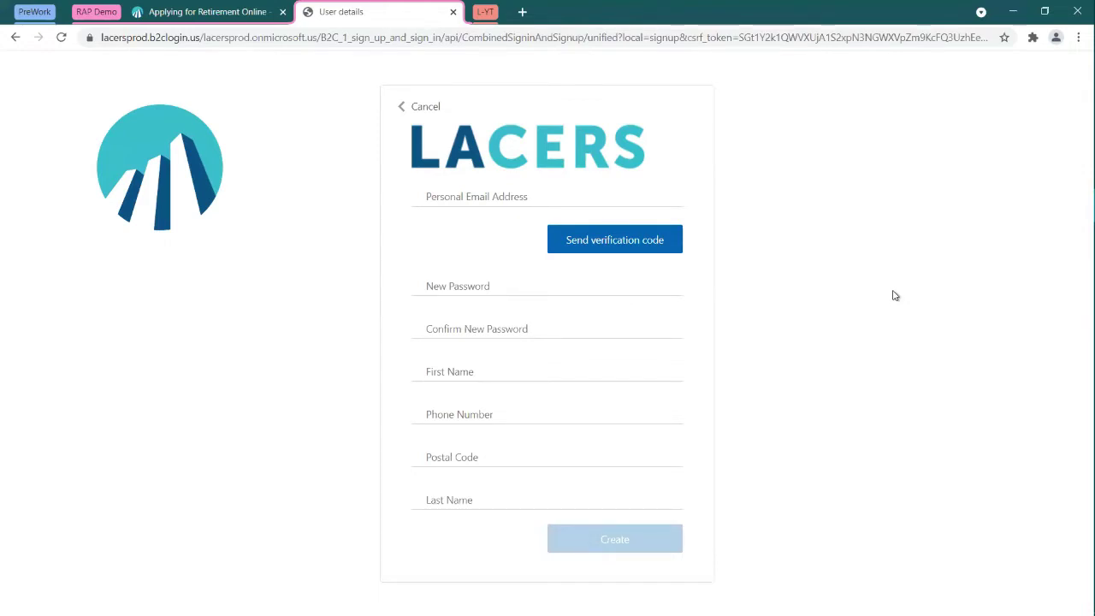
Step: Enter the personal e-mail address, request a verification code, then cancel the sign-up
{"action": "left_click", "coordinate": [578, 195]}
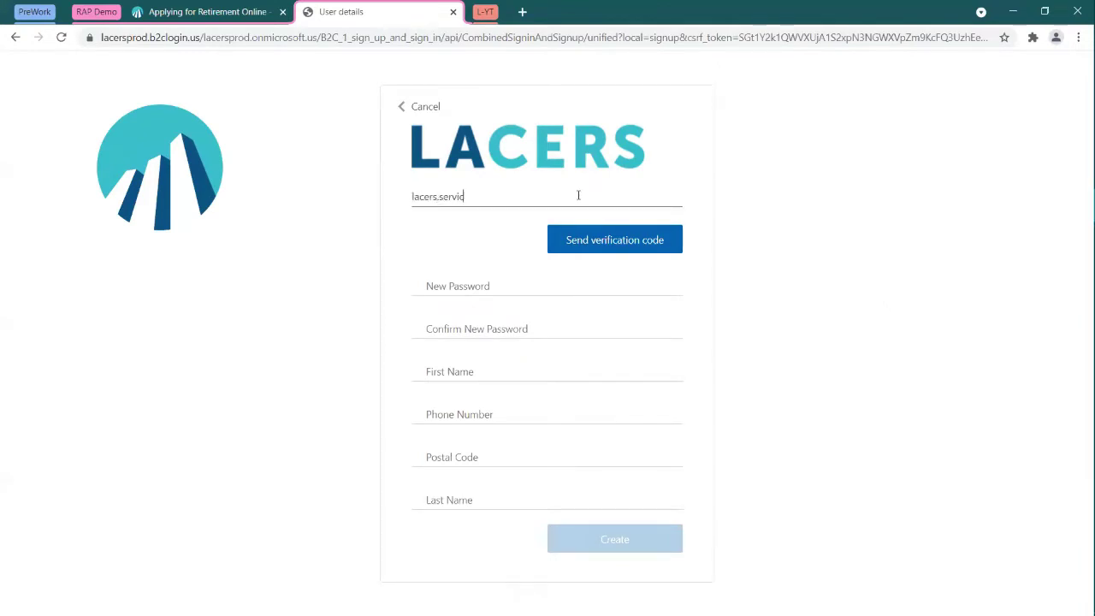
{"action": "left_click", "coordinate": [601, 236]}
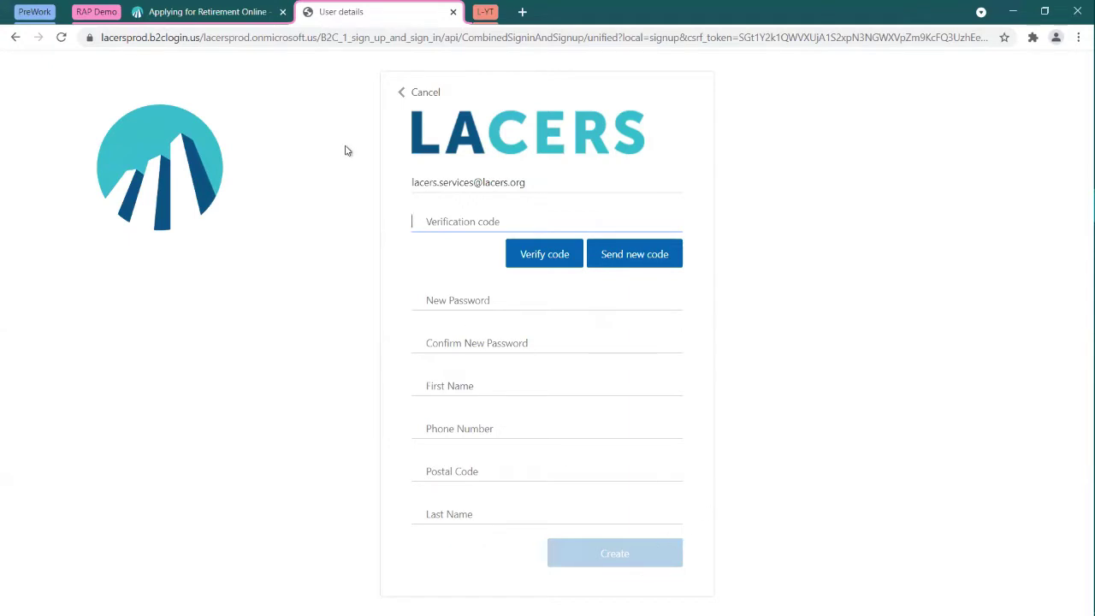
{"action": "left_click", "coordinate": [419, 96]}
{"action": "left_click", "coordinate": [419, 95]}
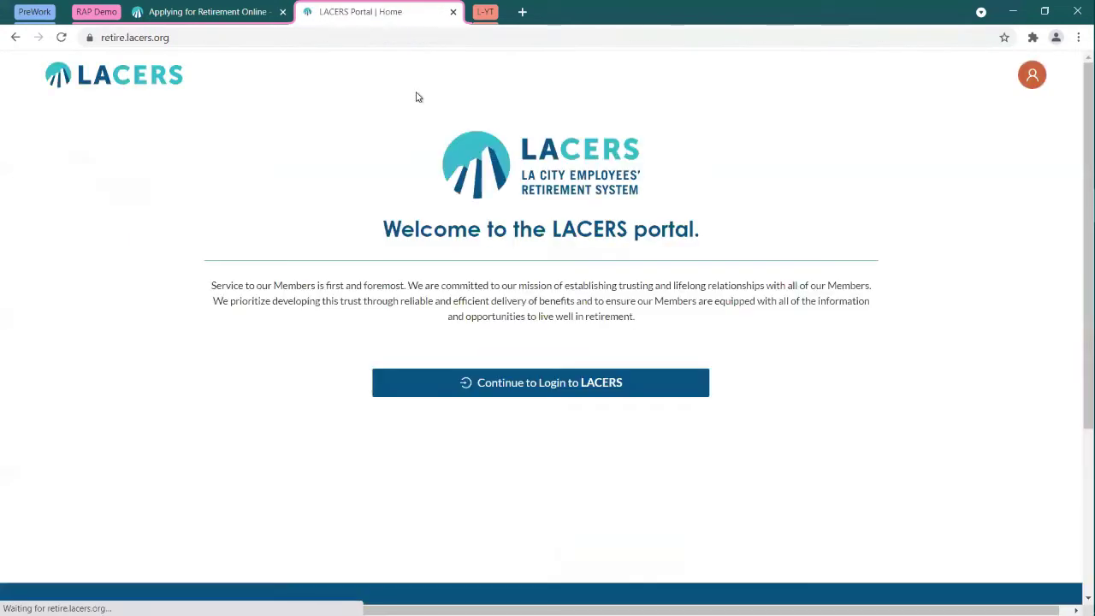
Step: Sign in to LACERS with the member's e-mail address and account password
{"action": "left_click", "coordinate": [554, 385]}
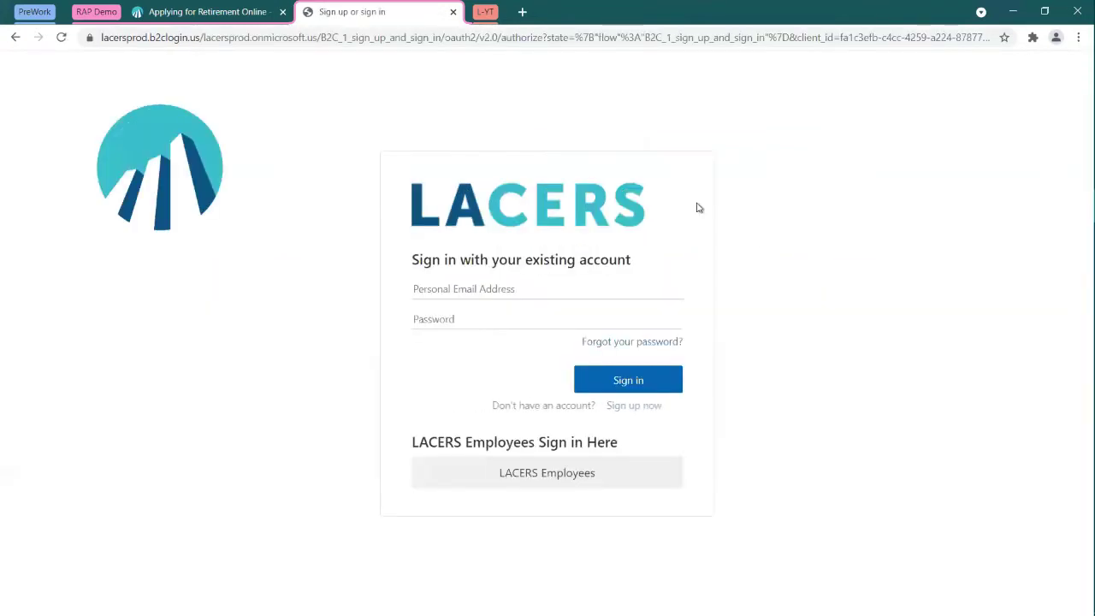
{"action": "left_click", "coordinate": [505, 291]}
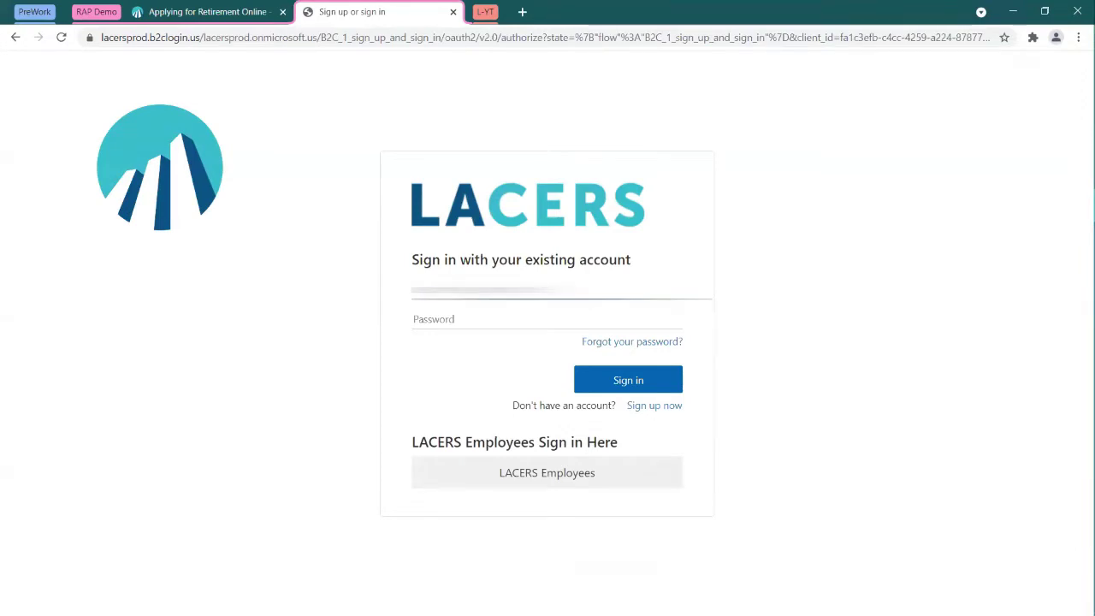
{"action": "key", "text": "Tab"}
{"action": "key", "text": "Tab"}
{"action": "type", "text": "•••••"}
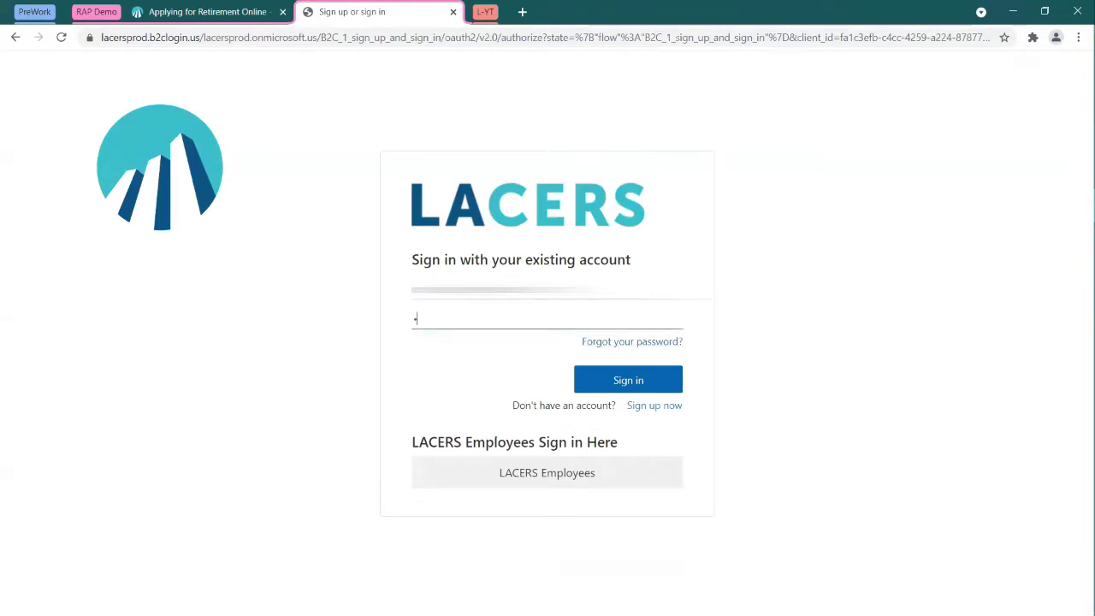
{"action": "type", "text": "•••••"}
{"action": "key", "text": "Return"}
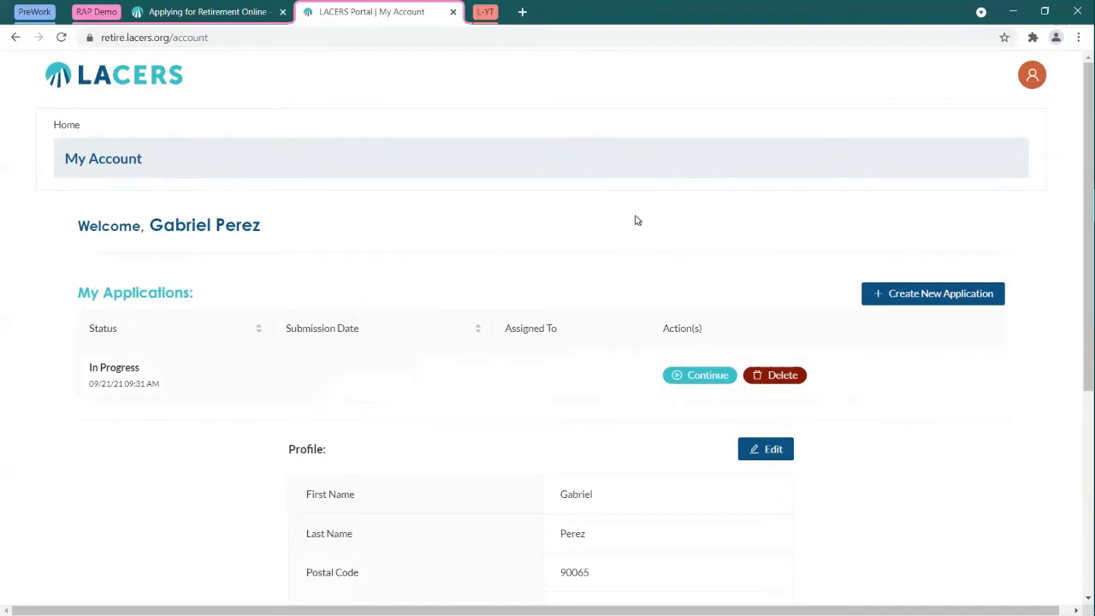
Step: Review My Account and the avatar menu, then create new application Id 1334
{"action": "scroll", "coordinate": [862, 302], "scroll_direction": "down", "scroll_amount": 3}
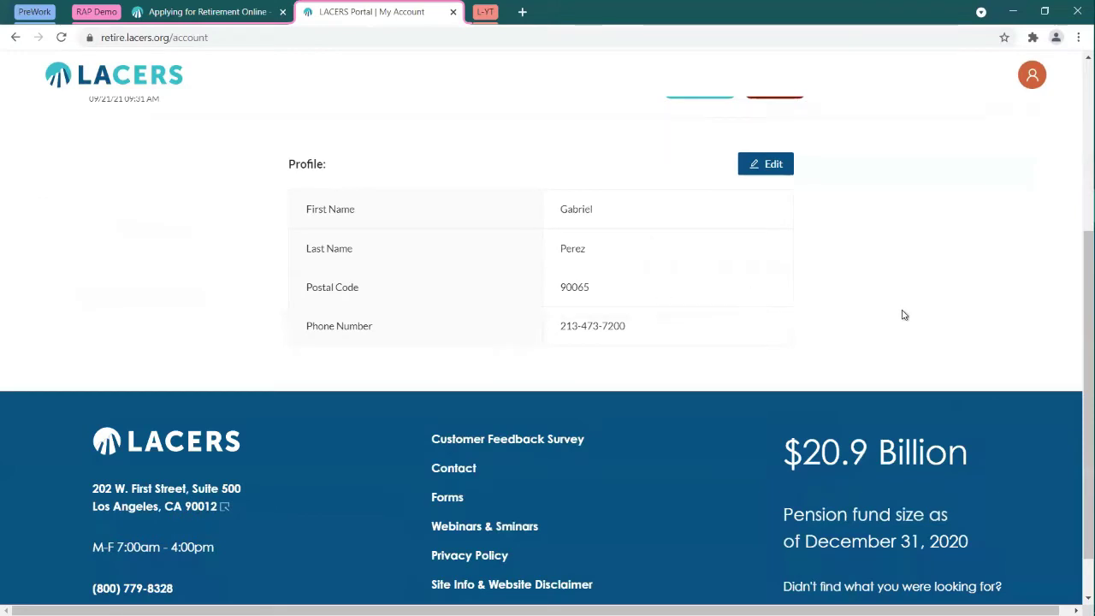
{"action": "scroll", "coordinate": [902, 313], "scroll_direction": "up", "scroll_amount": 3}
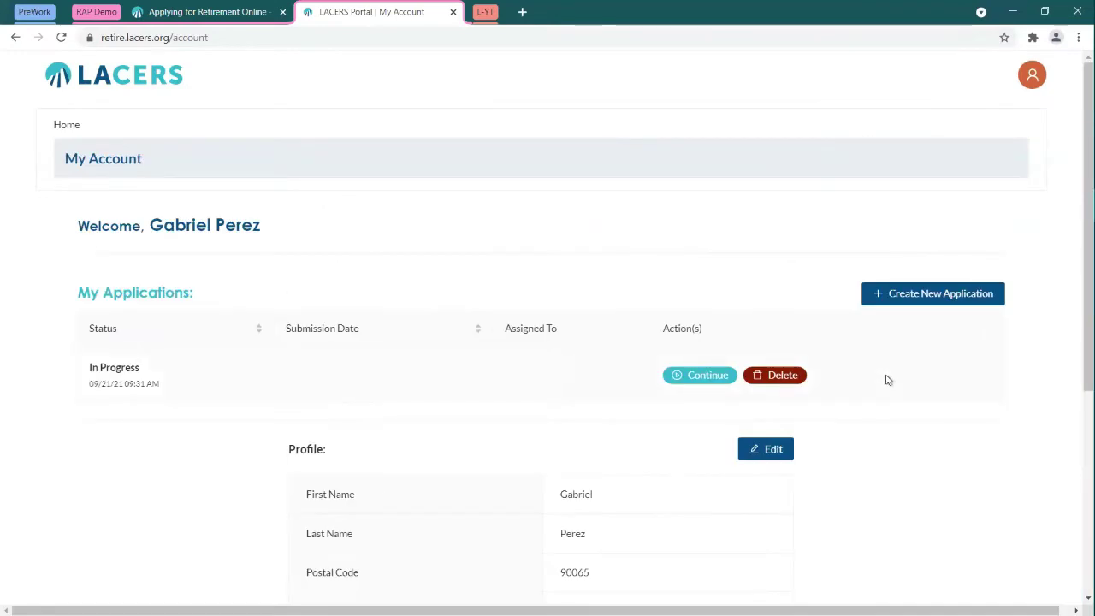
{"action": "left_click", "coordinate": [1032, 75]}
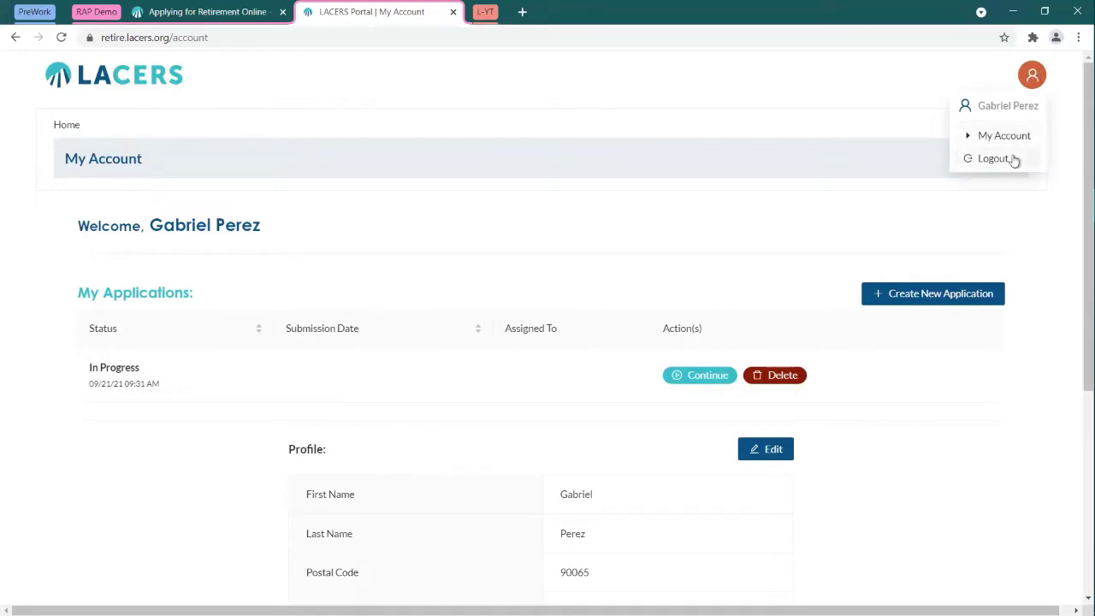
{"action": "left_click", "coordinate": [812, 212]}
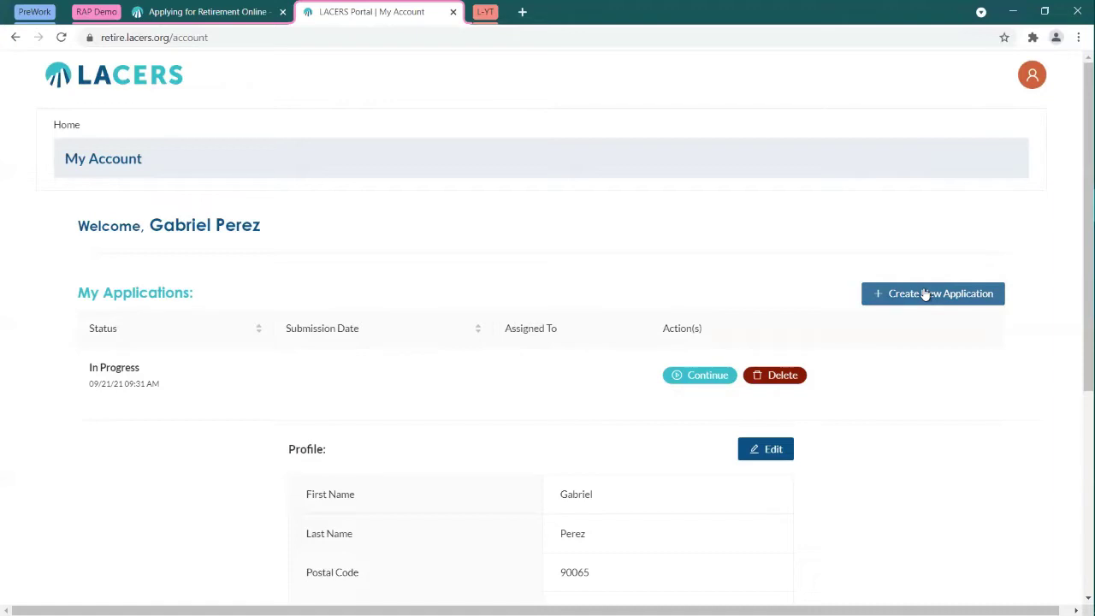
{"action": "left_click", "coordinate": [924, 294]}
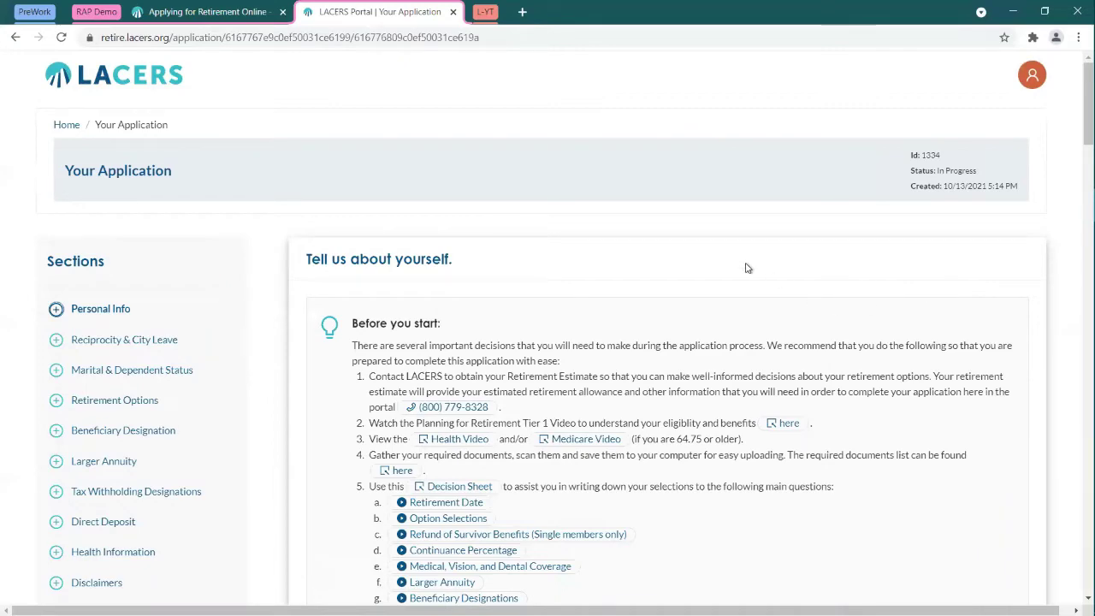
{"action": "scroll", "coordinate": [787, 250], "scroll_direction": "down", "scroll_amount": 2}
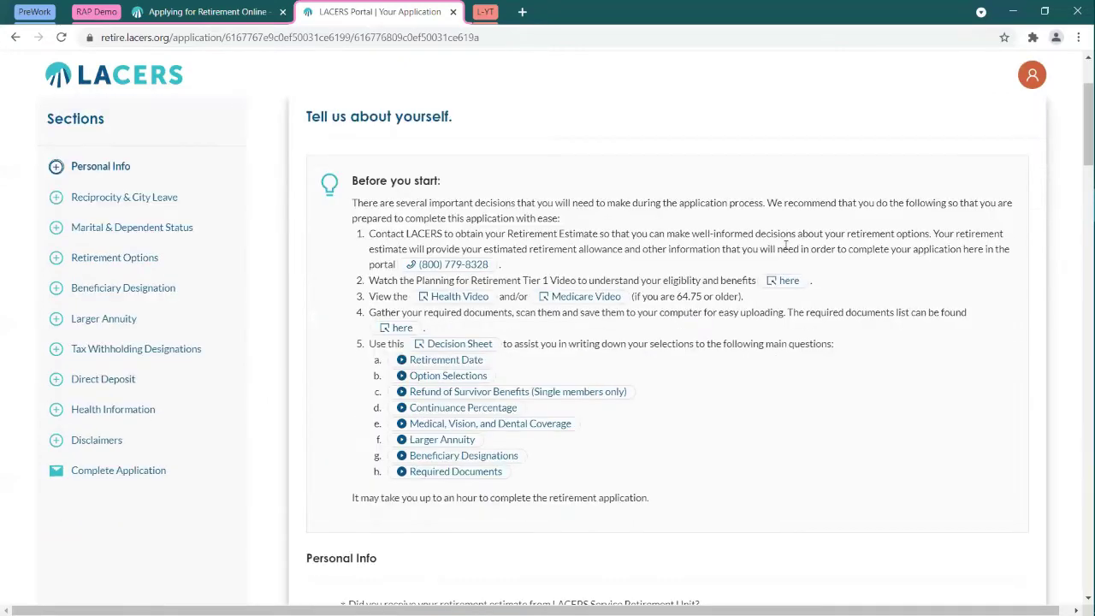
{"action": "key", "text": "ctrl+plus"}
{"action": "key", "text": "ctrl+plus"}
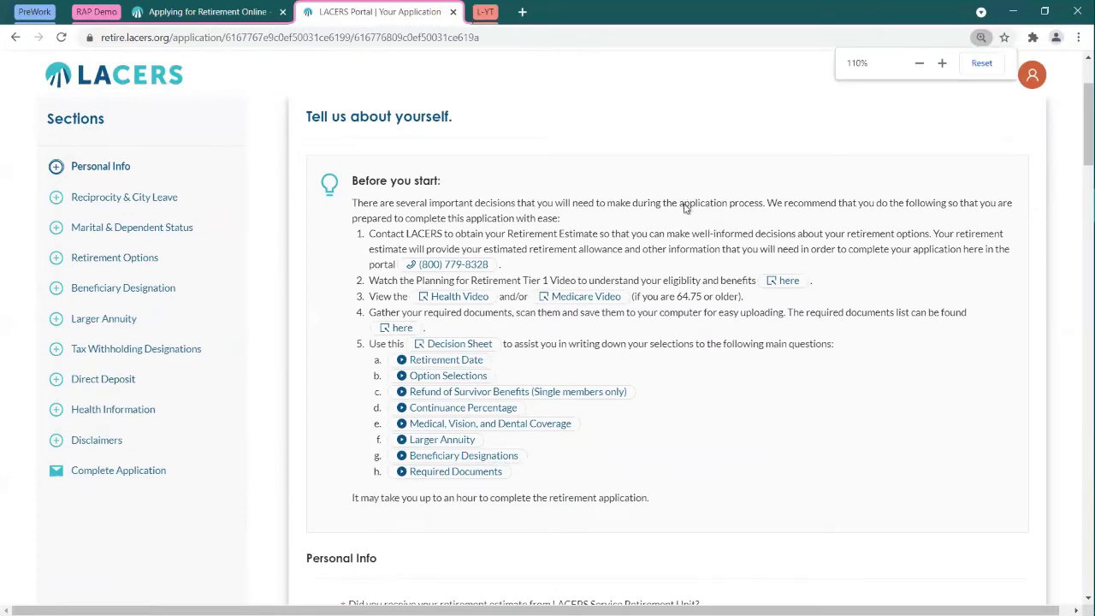
{"action": "key", "text": "ctrl+plus"}
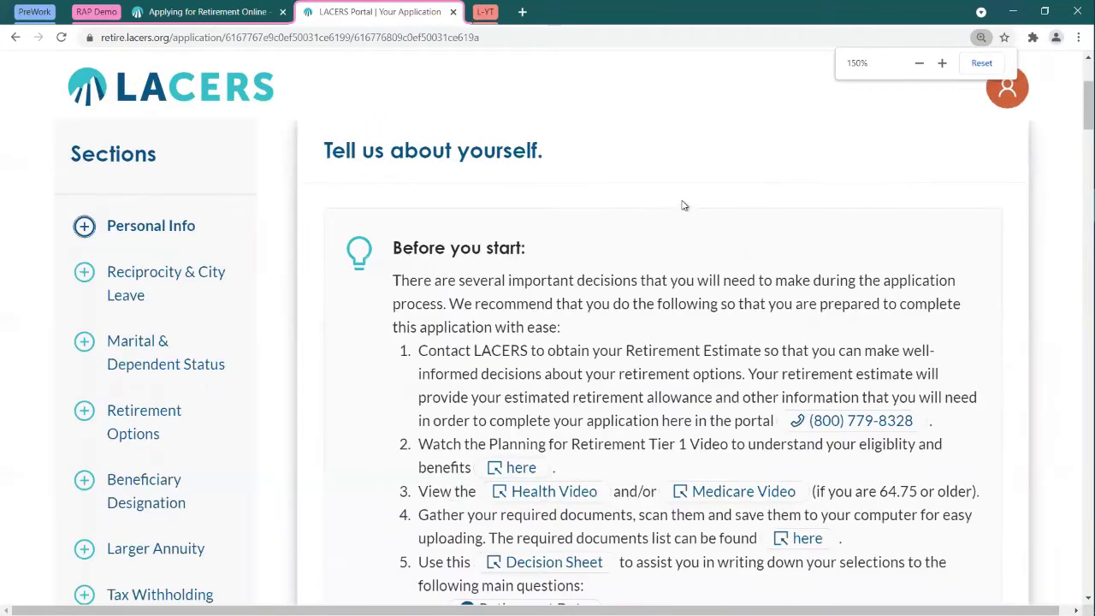
{"action": "scroll", "coordinate": [691, 199], "scroll_direction": "down", "scroll_amount": 1}
{"action": "scroll", "coordinate": [691, 199], "scroll_direction": "down", "scroll_amount": 1}
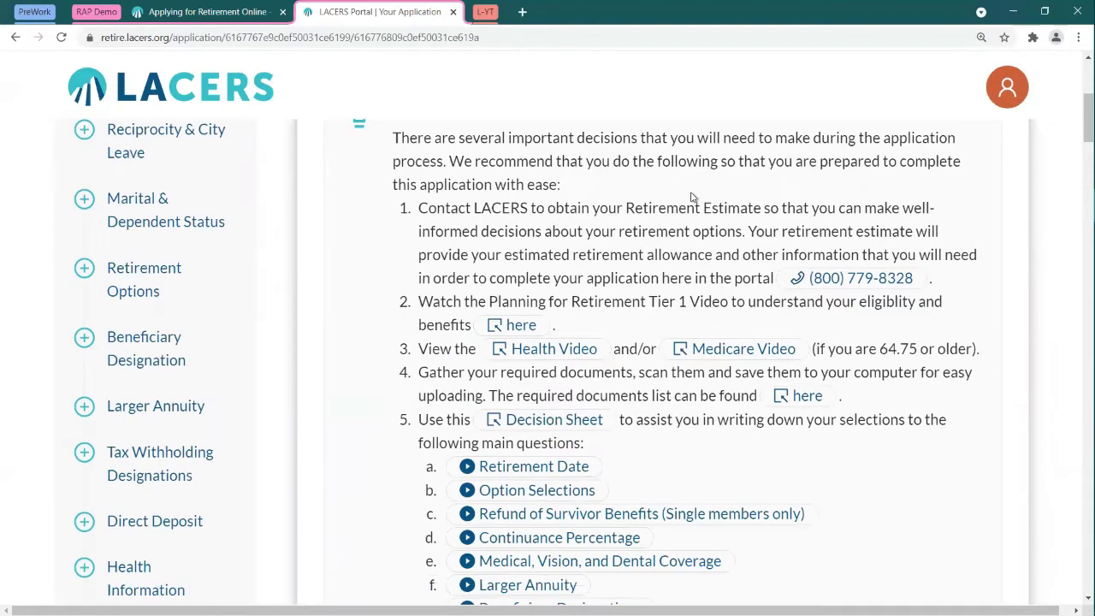
{"action": "scroll", "coordinate": [692, 198], "scroll_direction": "up", "scroll_amount": 1}
{"action": "key", "text": "ctrl+plus"}
{"action": "key", "text": "ctrl+plus"}
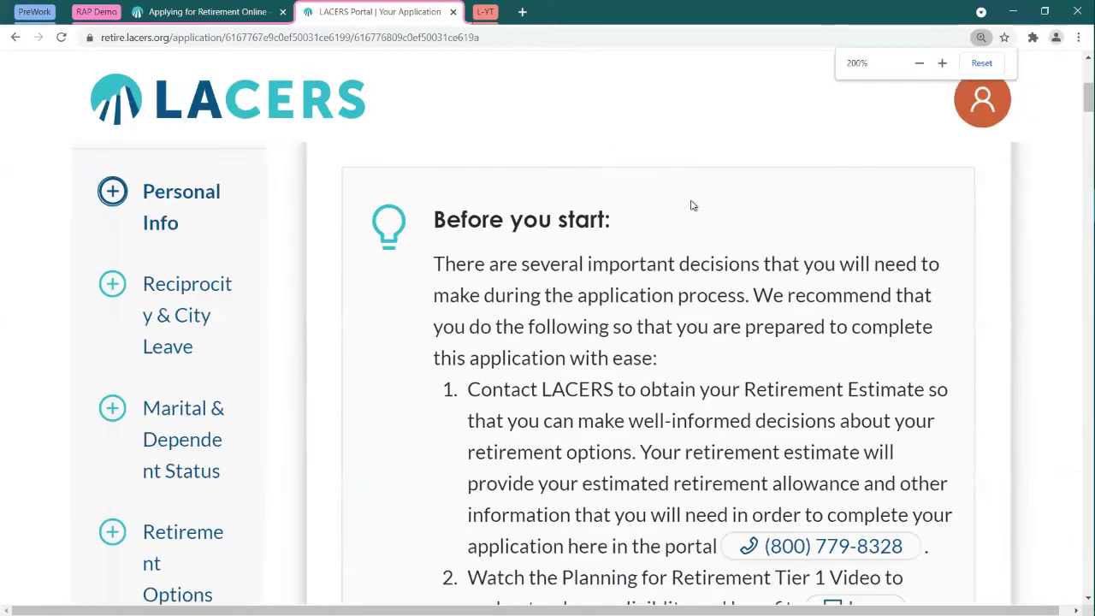
{"action": "key", "text": "ctrl+minus"}
{"action": "key", "text": "ctrl+minus"}
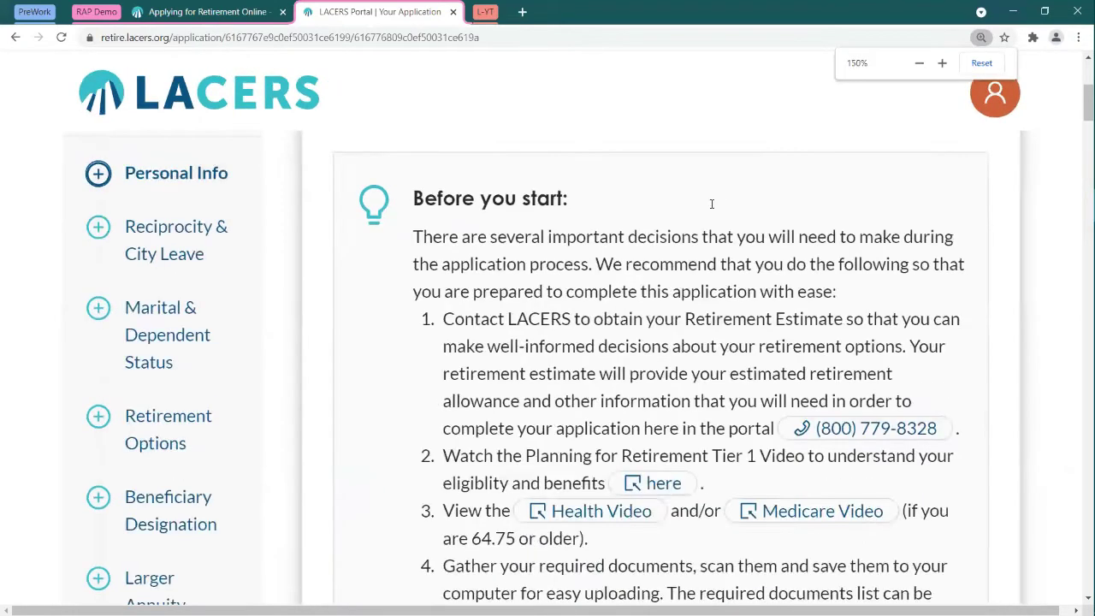
{"action": "key", "text": "ctrl+minus"}
{"action": "key", "text": "ctrl+minus"}
{"action": "key", "text": "ctrl+minus"}
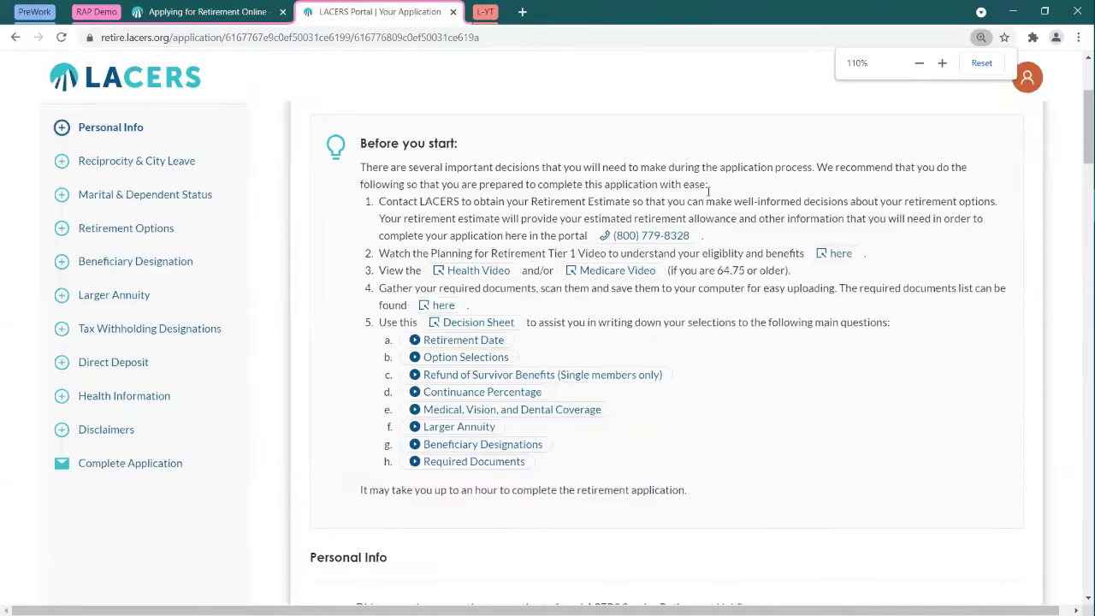
{"action": "scroll", "coordinate": [754, 191], "scroll_direction": "up", "scroll_amount": 1}
{"action": "scroll", "coordinate": [753, 190], "scroll_direction": "down", "scroll_amount": 1}
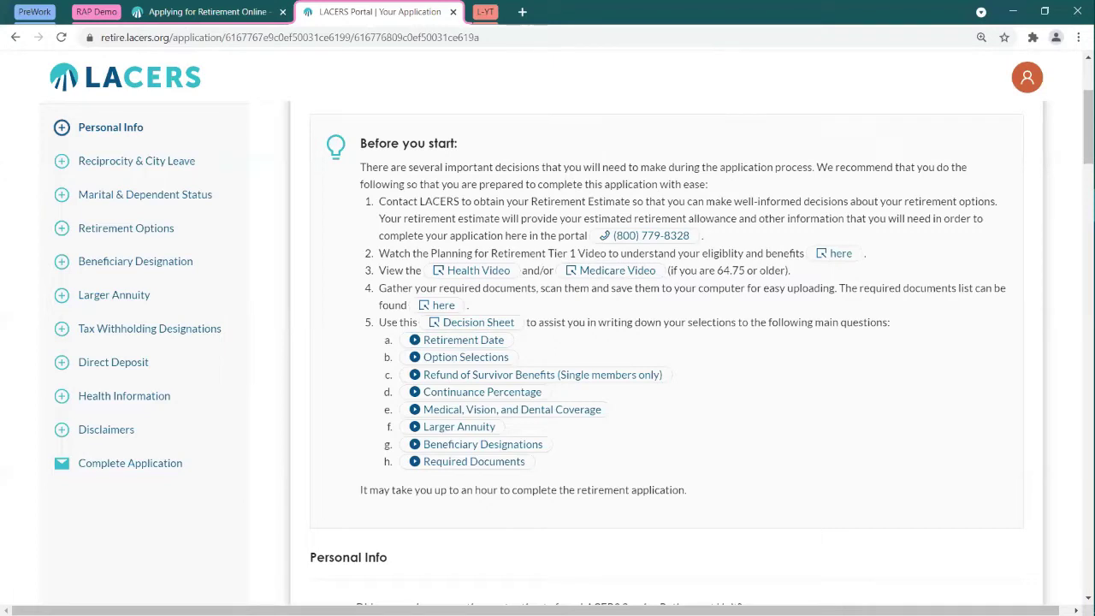
{"action": "key", "text": "ctrl+minus"}
{"action": "key", "text": "ctrl+minus"}
{"action": "key", "text": "ctrl+plus"}
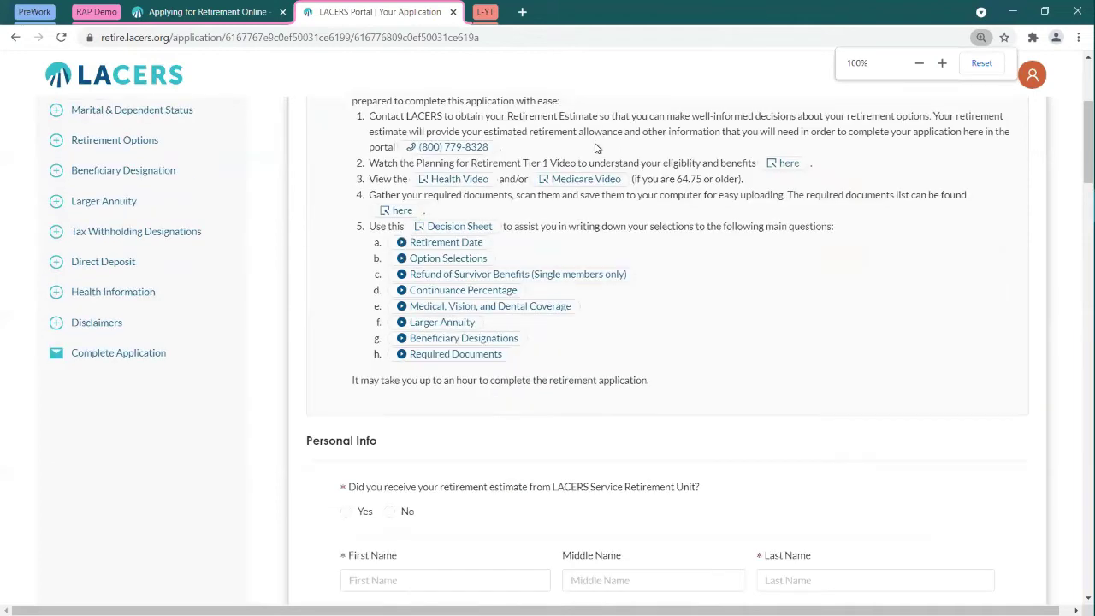
Step: Answer Yes to receiving the LACERS retirement estimate, after briefly previewing the No warning
{"action": "scroll", "coordinate": [644, 169], "scroll_direction": "down", "scroll_amount": 3}
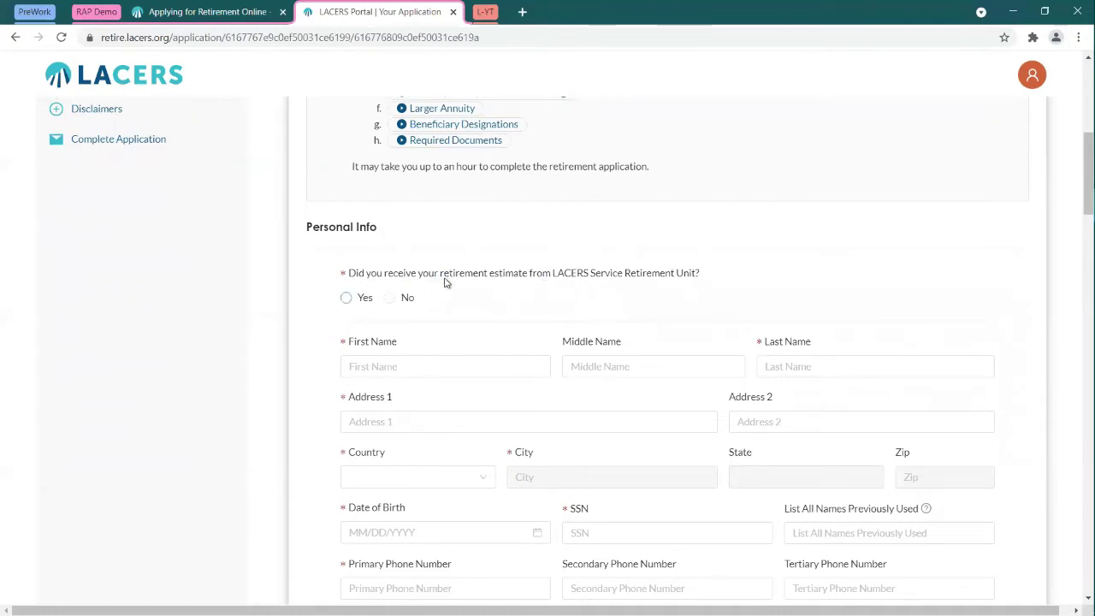
{"action": "left_click", "coordinate": [391, 299]}
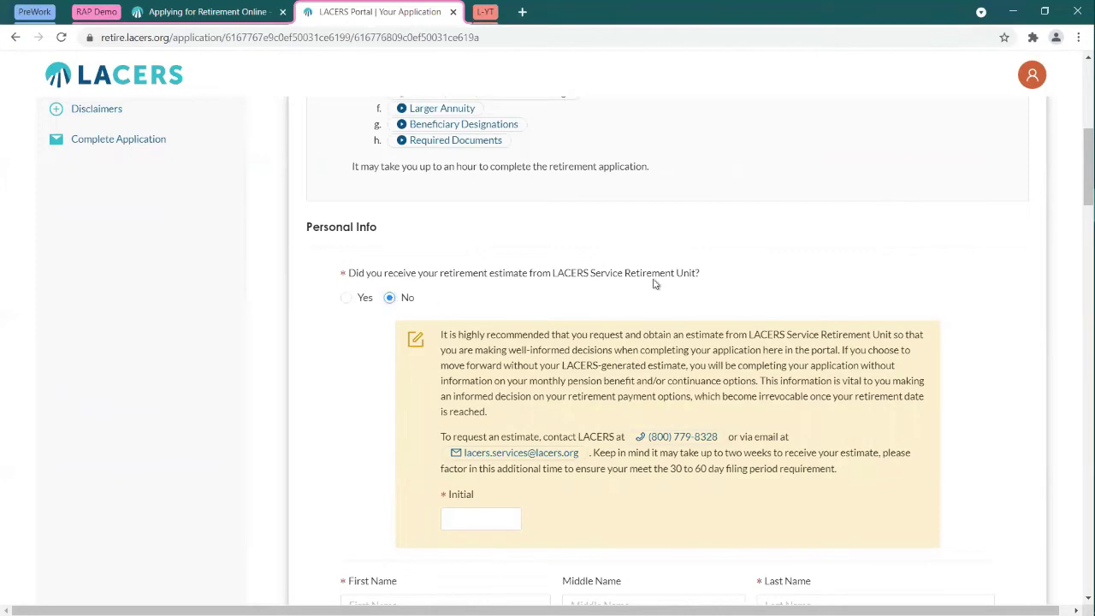
{"action": "scroll", "coordinate": [684, 273], "scroll_direction": "down", "scroll_amount": 1}
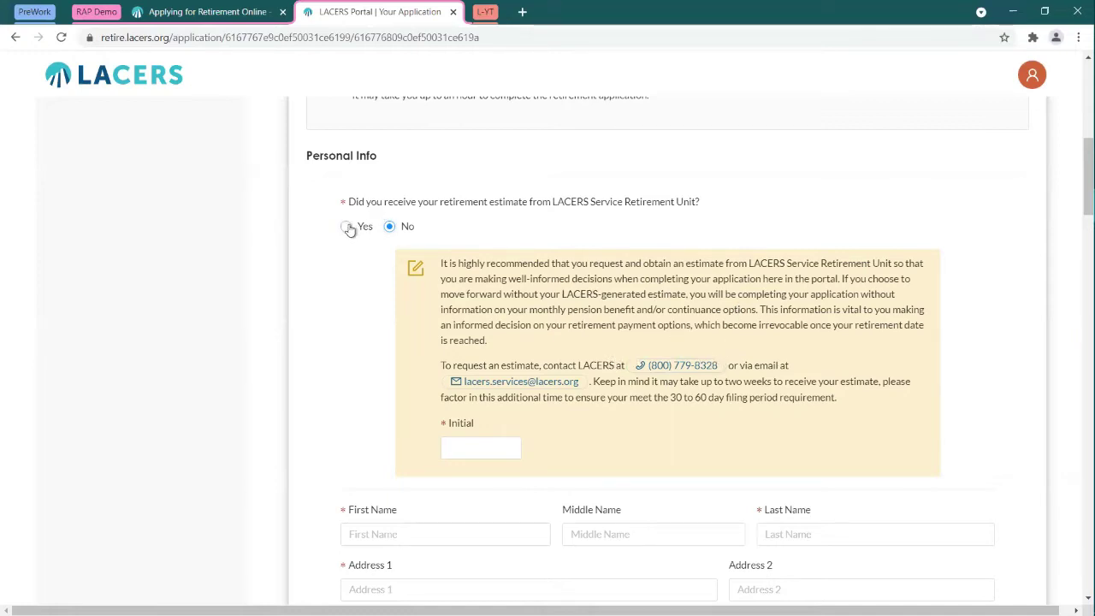
{"action": "left_click", "coordinate": [346, 227]}
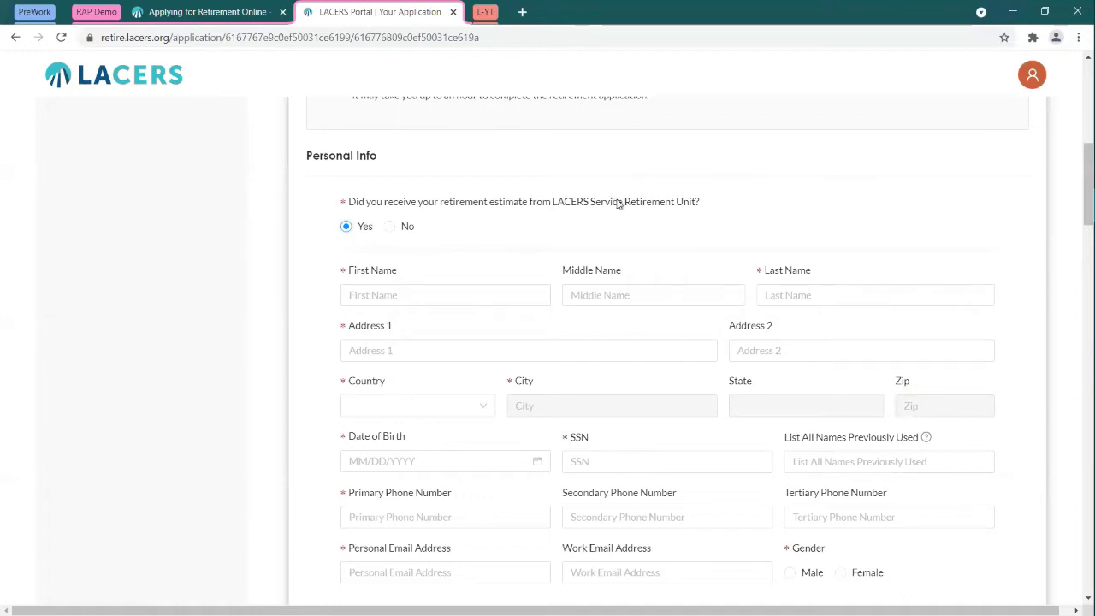
{"action": "scroll", "coordinate": [617, 205], "scroll_direction": "down", "scroll_amount": 2}
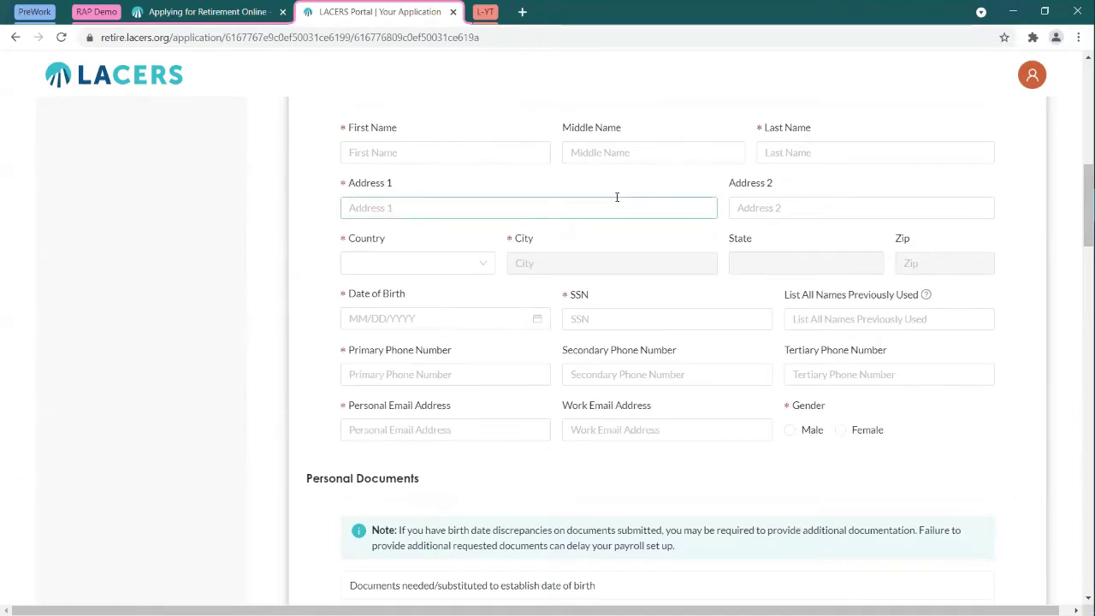
{"action": "key", "text": "ctrl+plus"}
{"action": "key", "text": "ctrl+plus"}
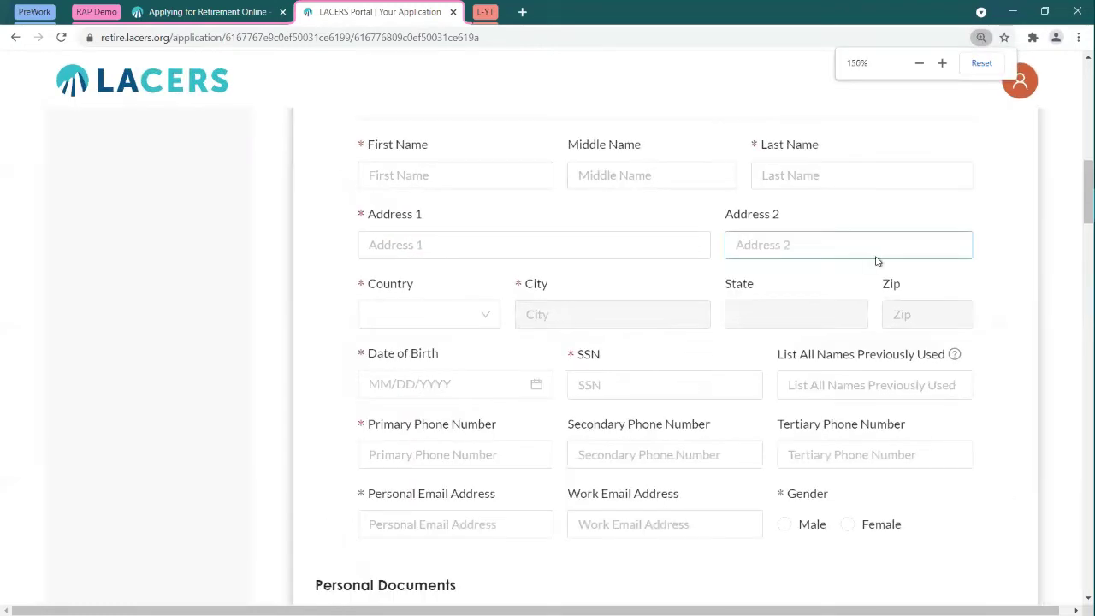
{"action": "key", "text": "ctrl+plus"}
{"action": "scroll", "coordinate": [878, 261], "scroll_direction": "down", "scroll_amount": 2}
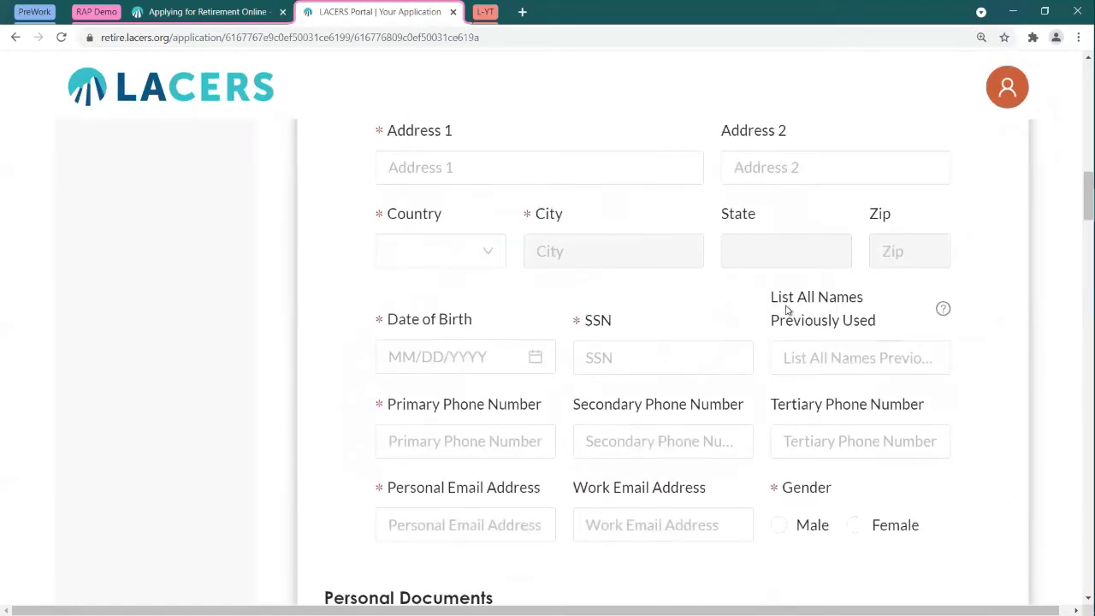
{"action": "left_click_drag", "start_coordinate": [771, 295], "coordinate": [875, 319]}
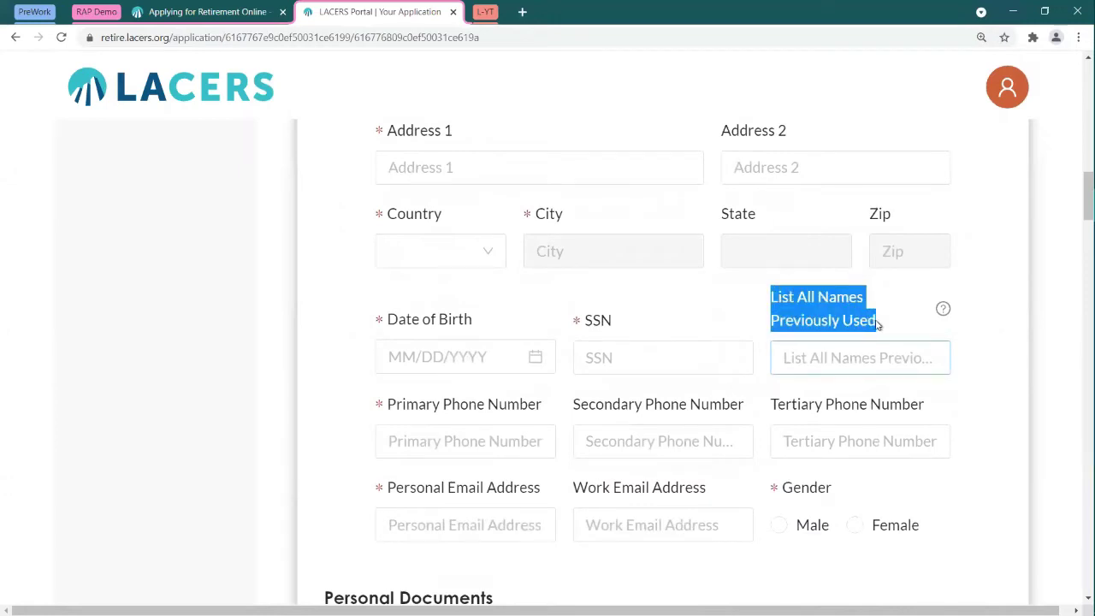
{"action": "left_click", "coordinate": [876, 322]}
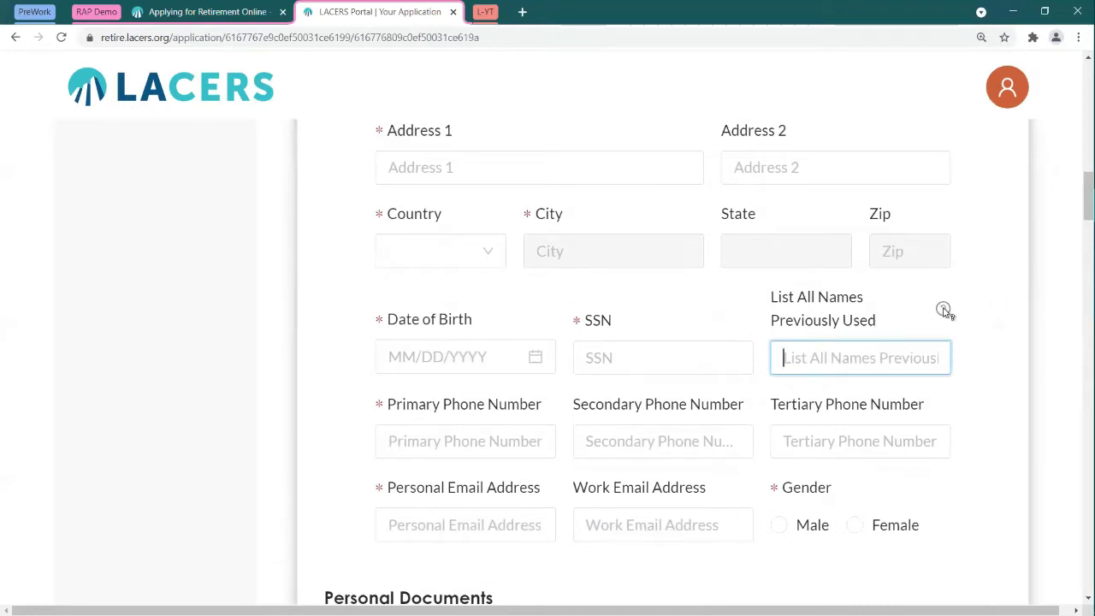
Step: Enter '123 Address' in Address 1 and 'Nxt' in Address 2
{"action": "mouse_move", "coordinate": [943, 310]}
{"action": "left_click", "coordinate": [395, 358]}
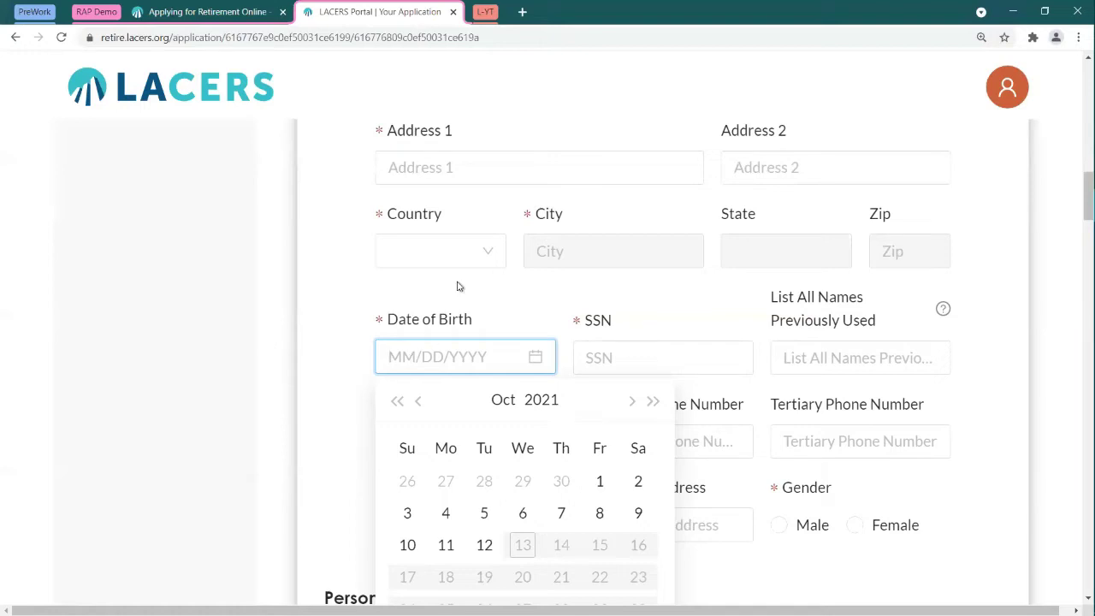
{"action": "left_click", "coordinate": [448, 174]}
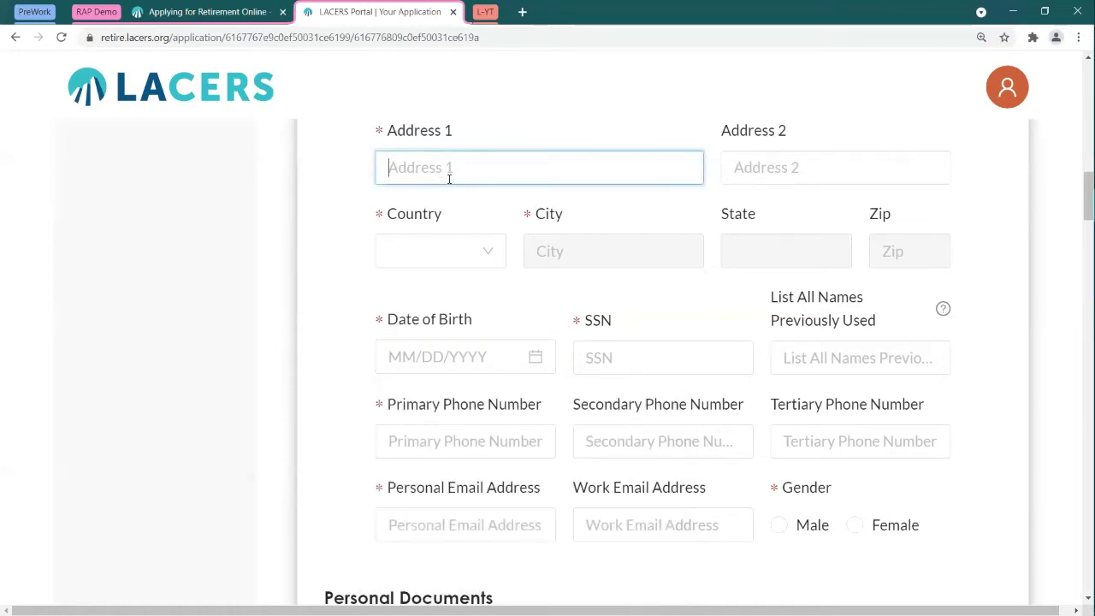
{"action": "type", "text": "123 Address"}
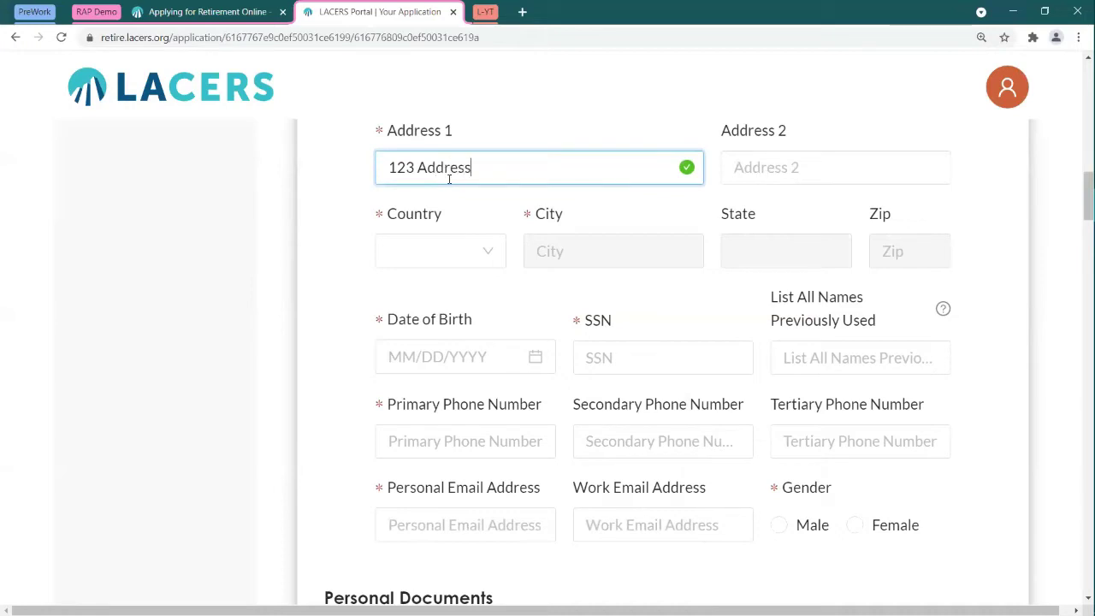
{"action": "key", "text": "Tab"}
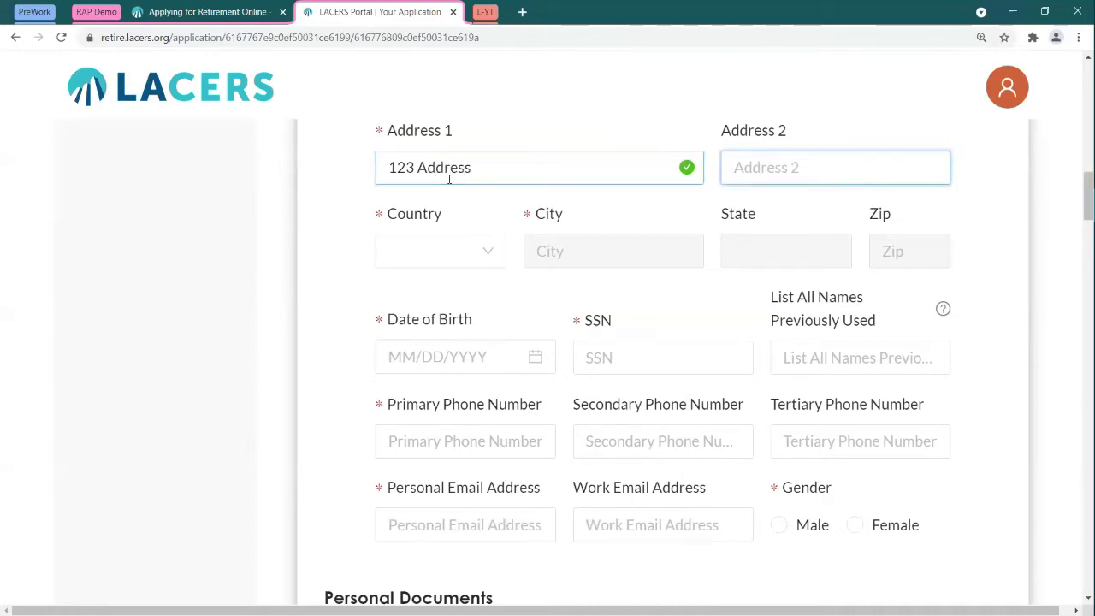
{"action": "type", "text": "Nxt"}
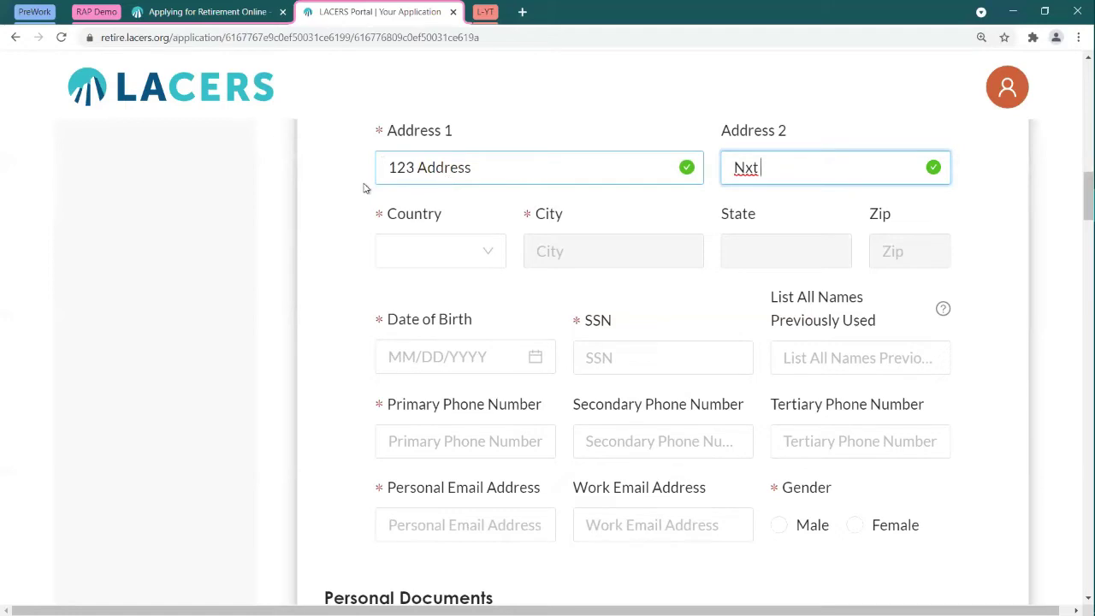
{"action": "left_click", "coordinate": [471, 354]}
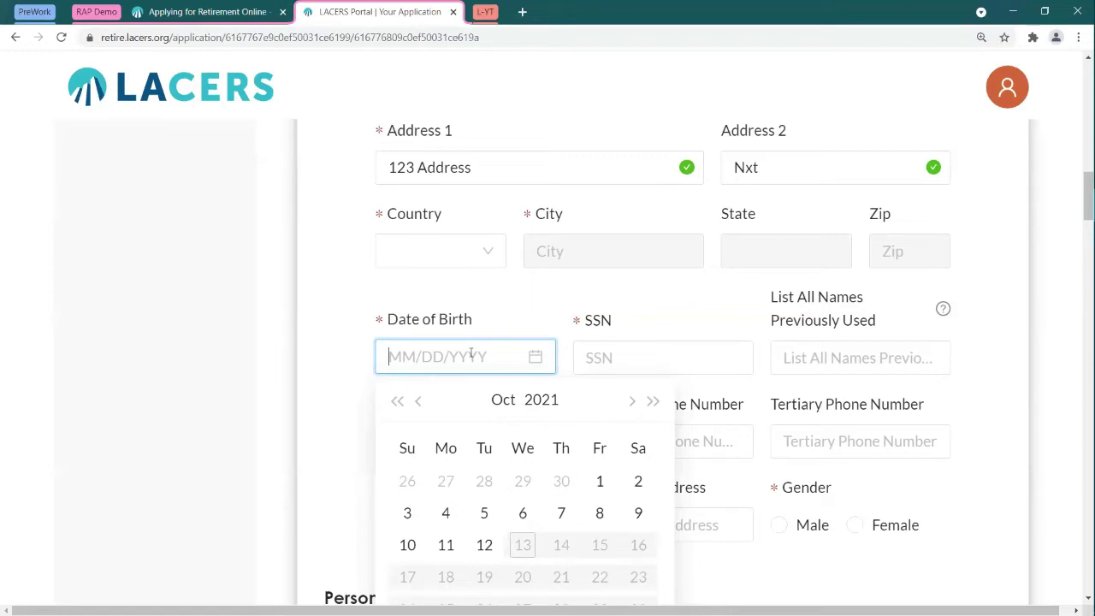
Step: Type a Date of Birth of 01/01/1955, then clear it
{"action": "type", "text": "01/"}
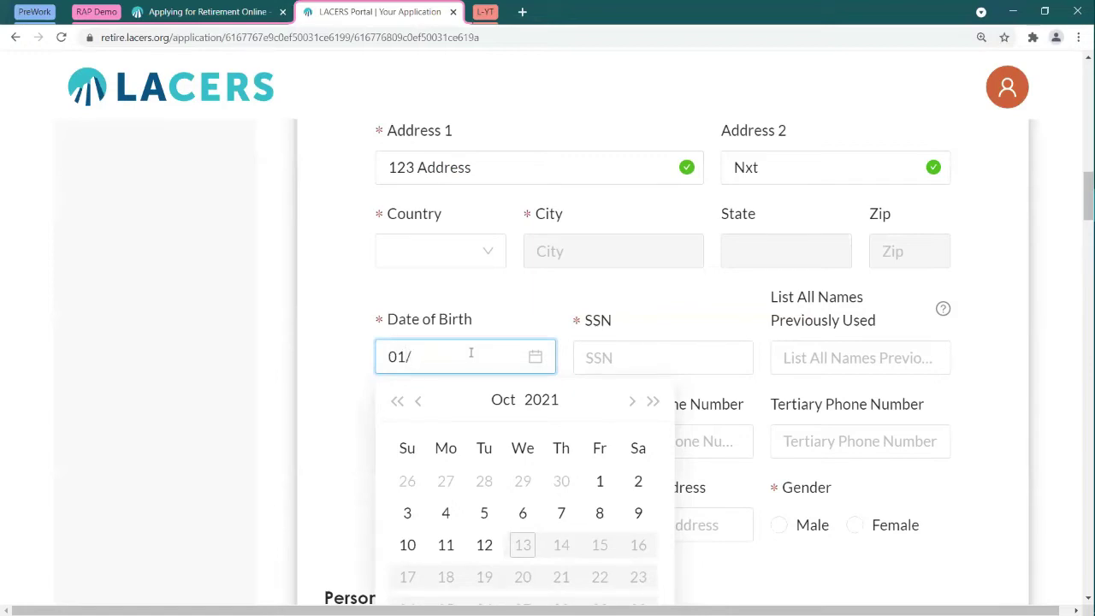
{"action": "type", "text": "01/1955"}
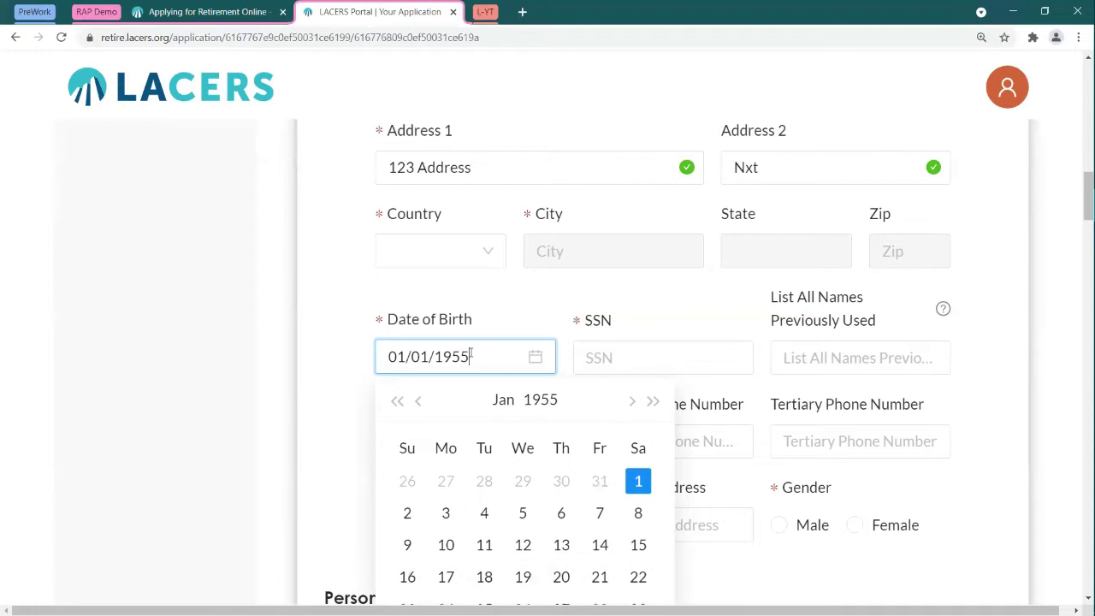
{"action": "key", "text": "Return"}
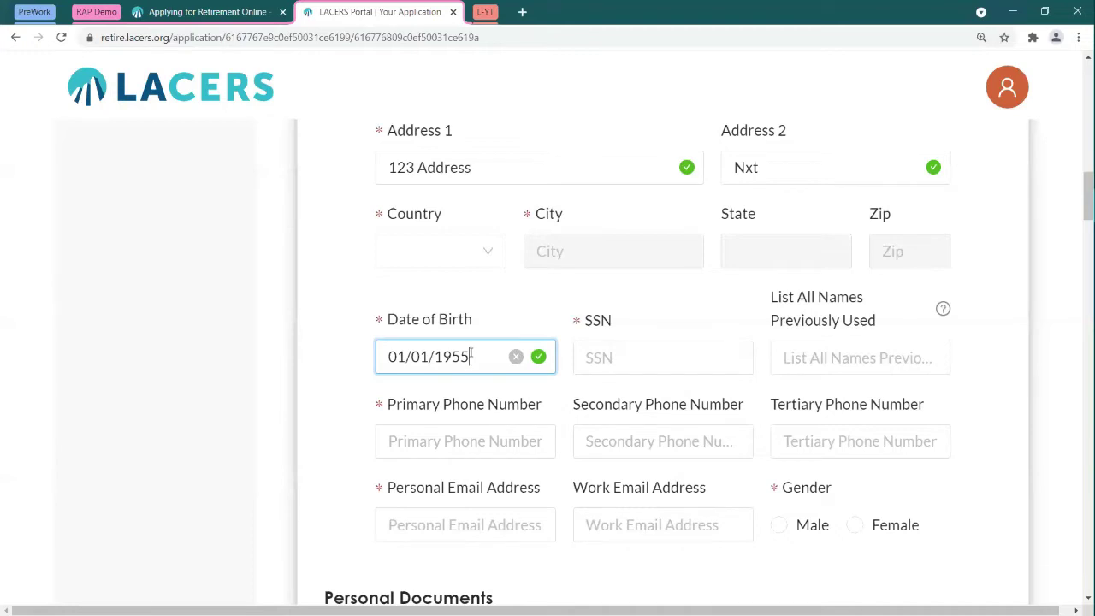
{"action": "left_click", "coordinate": [516, 356]}
Step: Pick January 1, 1966 from the calendar as the Date of Birth
{"action": "left_click", "coordinate": [479, 335]}
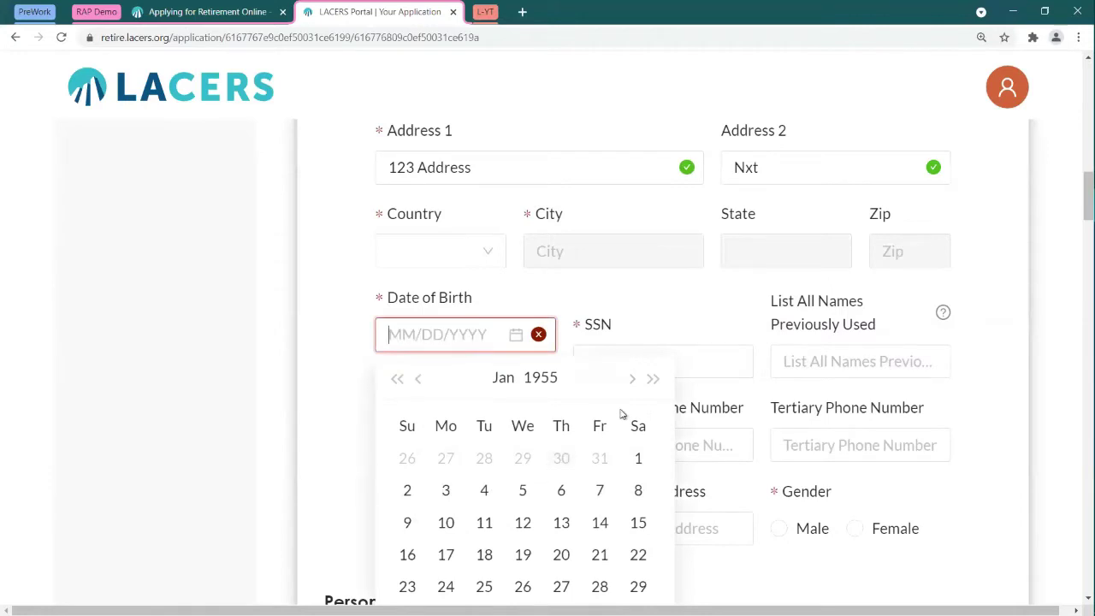
{"action": "left_click", "coordinate": [650, 385]}
{"action": "left_click", "coordinate": [652, 385]}
{"action": "left_click", "coordinate": [651, 386]}
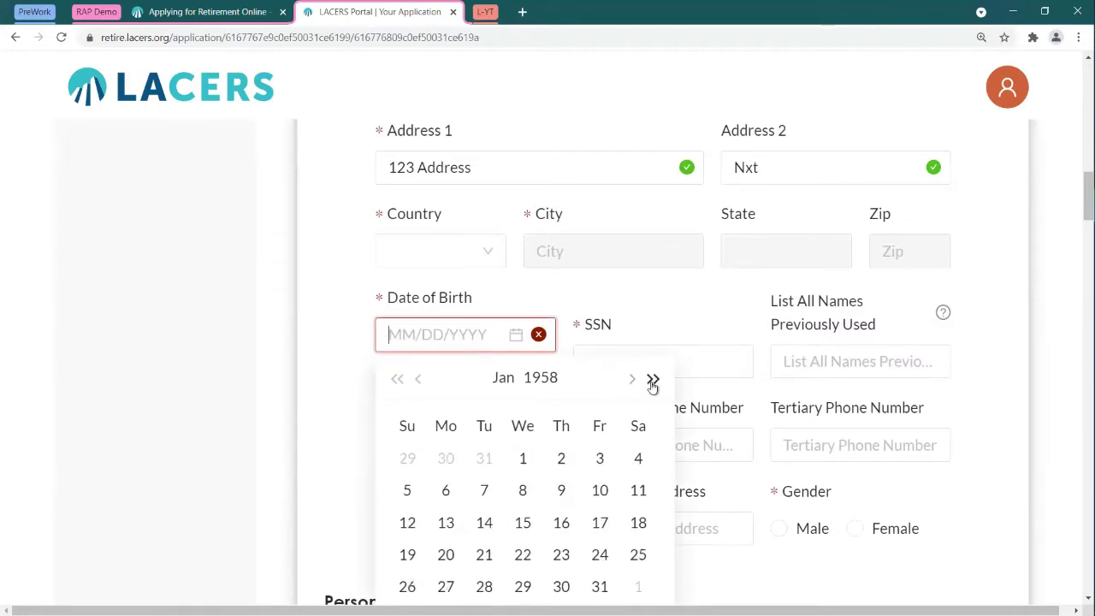
{"action": "left_click", "coordinate": [652, 386]}
{"action": "left_click", "coordinate": [653, 387]}
{"action": "left_click", "coordinate": [653, 387]}
{"action": "left_click", "coordinate": [653, 387]}
{"action": "left_click", "coordinate": [652, 387]}
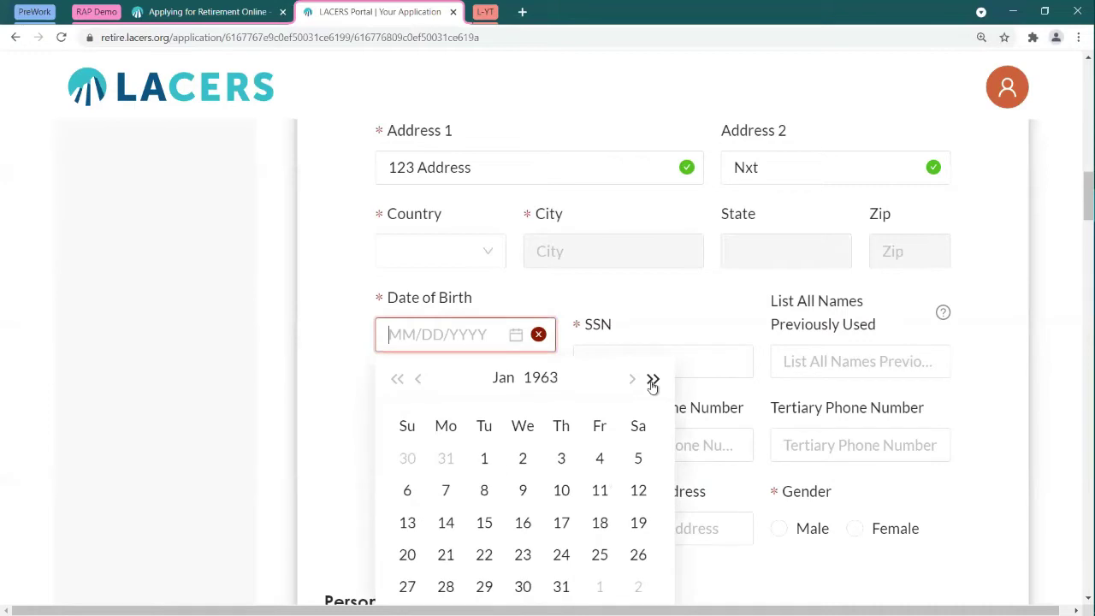
{"action": "left_click", "coordinate": [653, 386]}
{"action": "left_click", "coordinate": [653, 386]}
{"action": "left_click", "coordinate": [652, 386]}
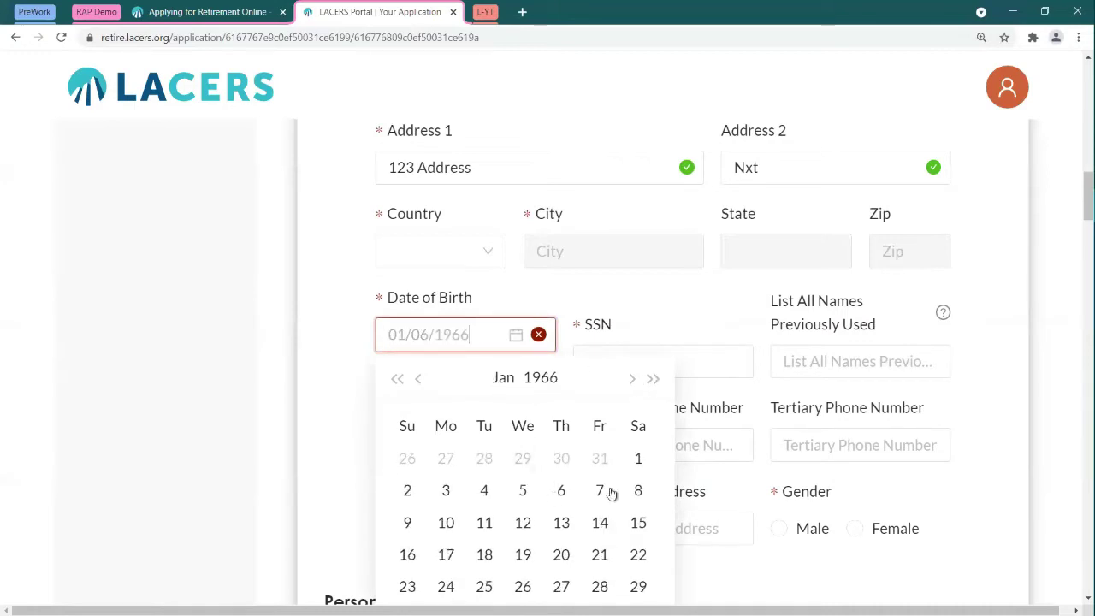
{"action": "left_click", "coordinate": [638, 457]}
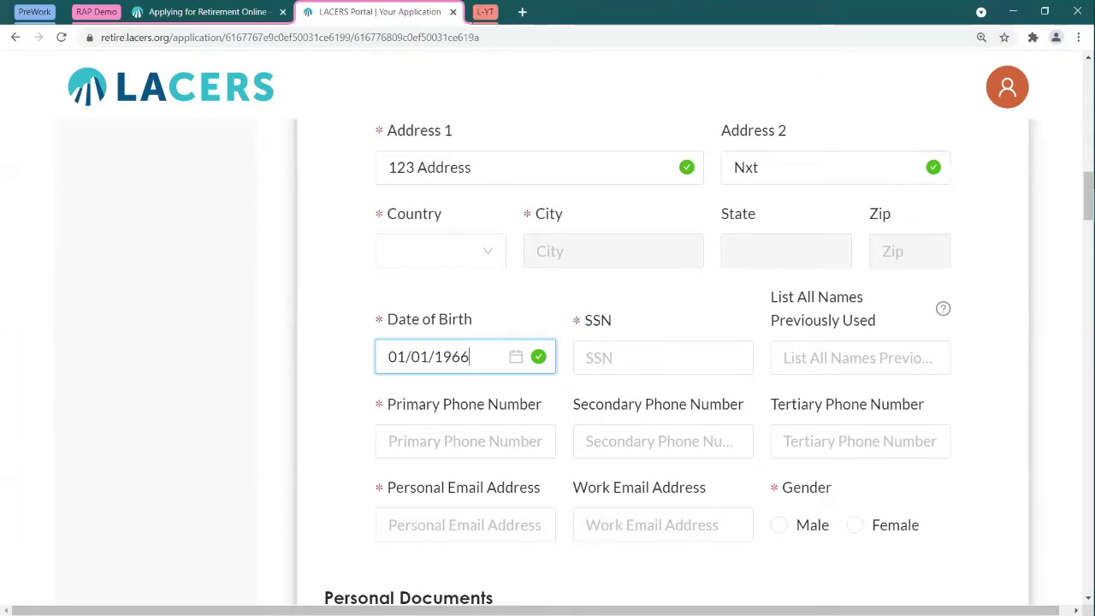
{"action": "left_click", "coordinate": [560, 173]}
Step: Restore page zoom and scroll down to the Personal Documents upload boxes
{"action": "scroll", "coordinate": [598, 204], "scroll_direction": "up", "scroll_amount": 1}
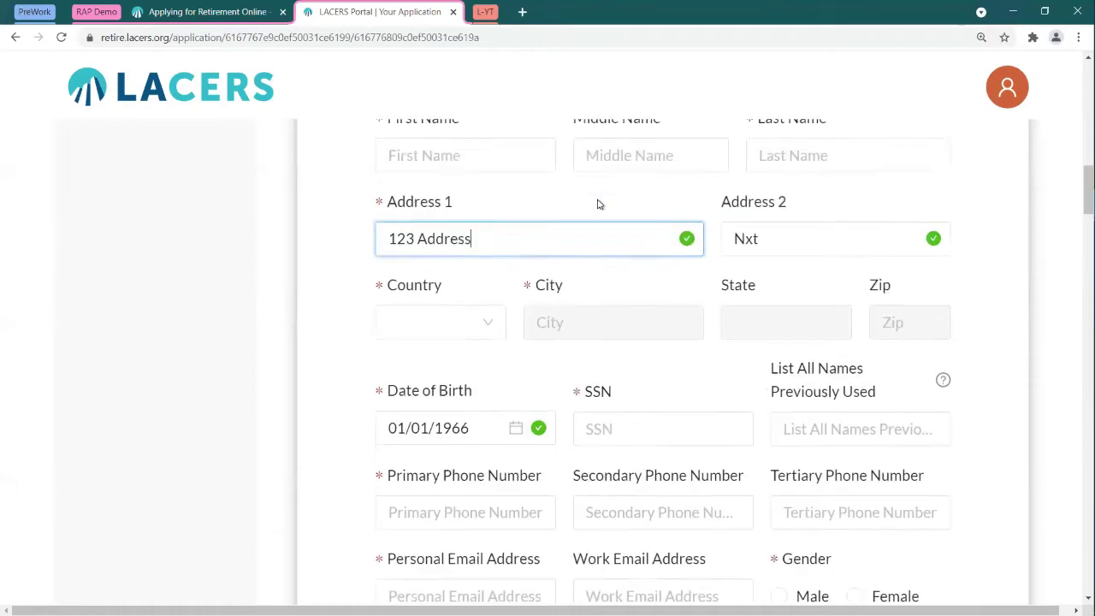
{"action": "scroll", "coordinate": [599, 203], "scroll_direction": "up", "scroll_amount": 3}
{"action": "key", "text": "ctrl+minus"}
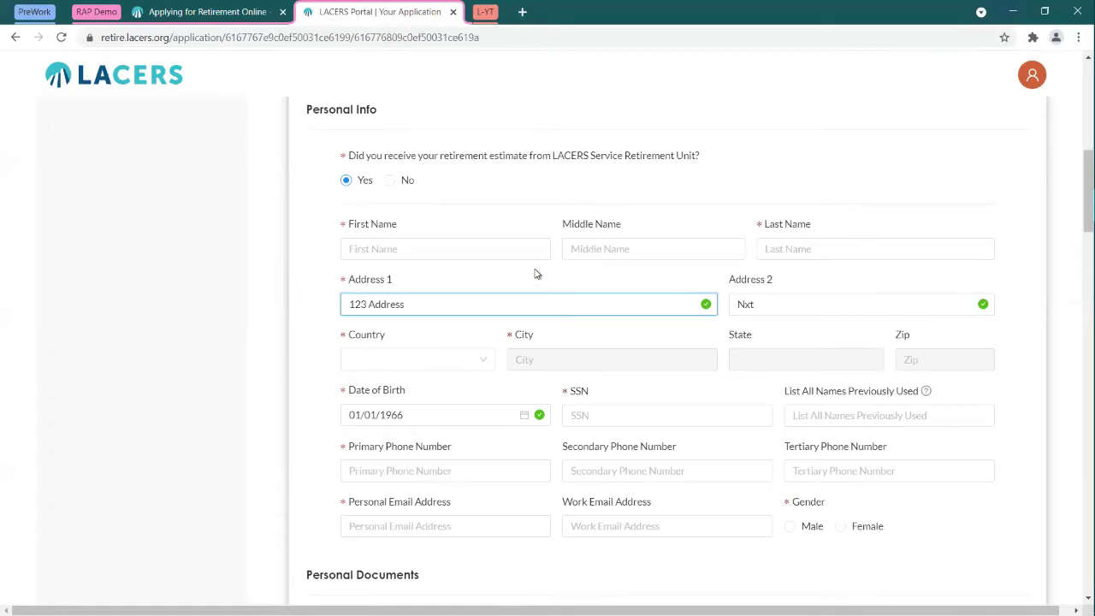
{"action": "scroll", "coordinate": [307, 261], "scroll_direction": "down", "scroll_amount": 5}
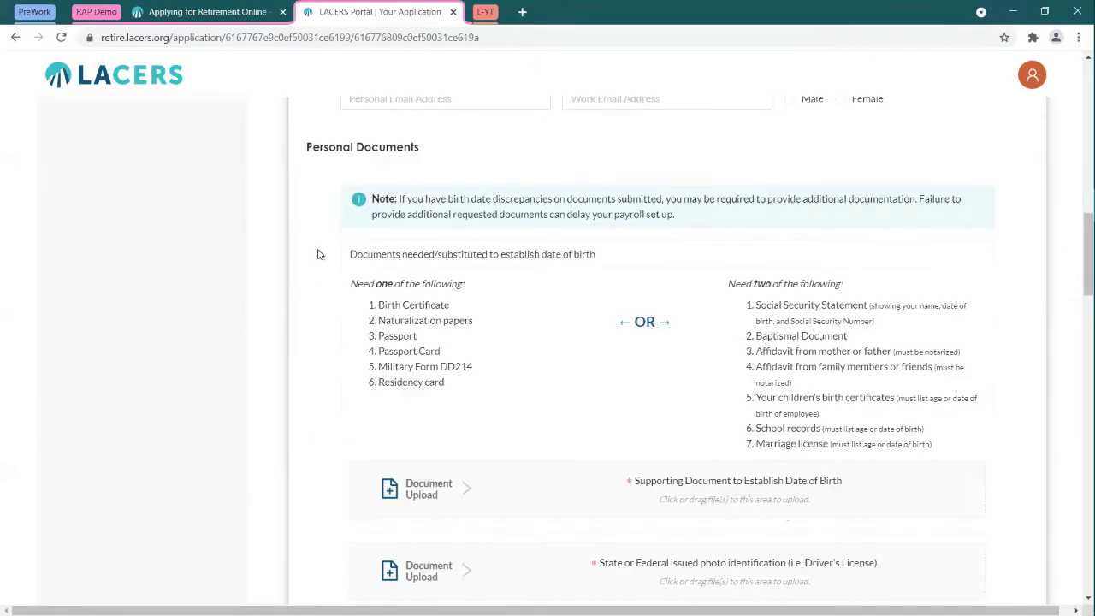
{"action": "scroll", "coordinate": [318, 254], "scroll_direction": "down", "scroll_amount": 1}
{"action": "scroll", "coordinate": [329, 251], "scroll_direction": "up", "scroll_amount": 1}
{"action": "scroll", "coordinate": [376, 308], "scroll_direction": "down", "scroll_amount": 1}
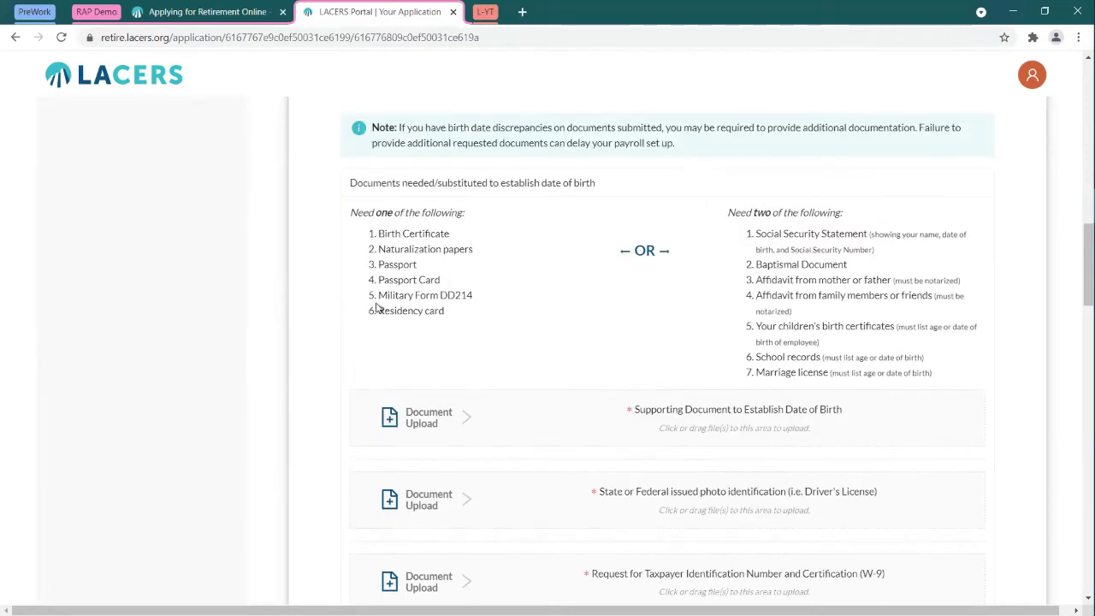
{"action": "scroll", "coordinate": [376, 307], "scroll_direction": "down", "scroll_amount": 2}
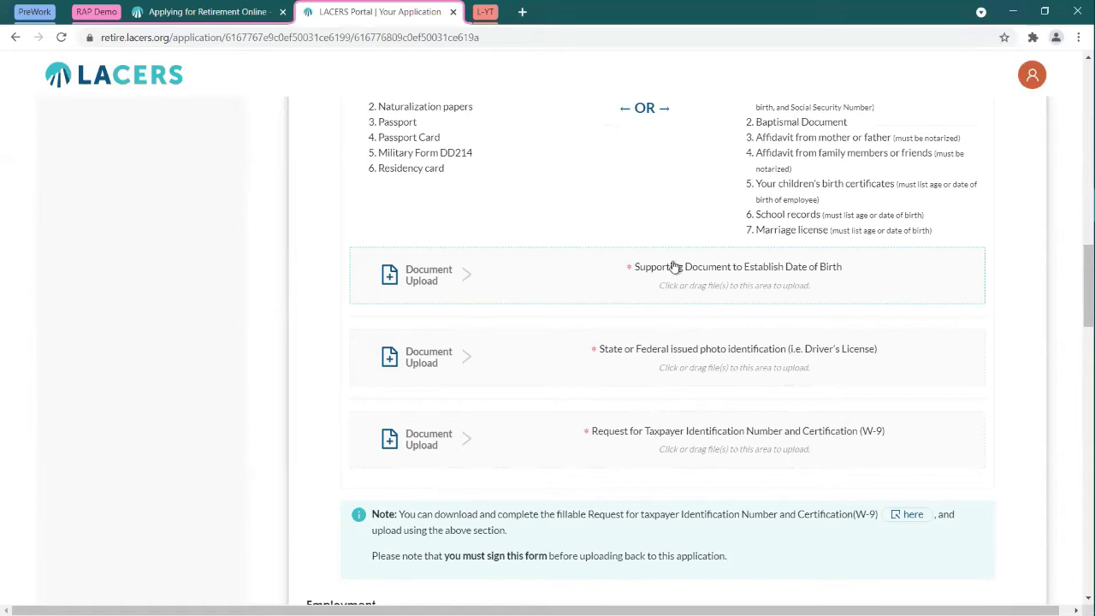
Step: Upload Media Backdrop Version 8 as the date-of-birth supporting document, then highlight the W-9 note
{"action": "left_click", "coordinate": [674, 267]}
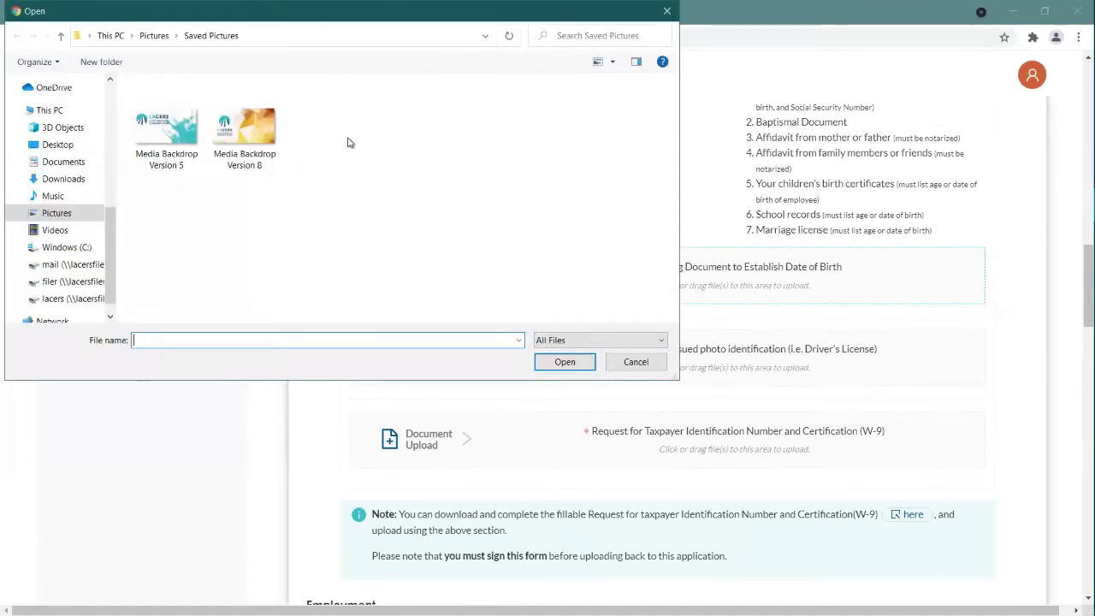
{"action": "left_click", "coordinate": [232, 130]}
{"action": "left_click", "coordinate": [575, 366]}
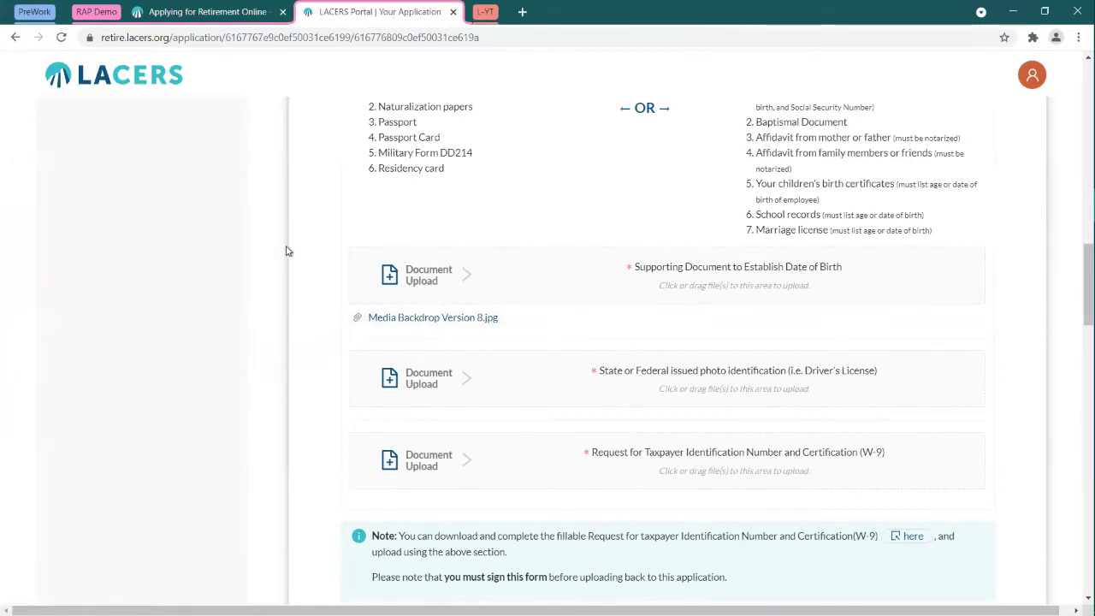
{"action": "scroll", "coordinate": [286, 250], "scroll_direction": "down", "scroll_amount": 2}
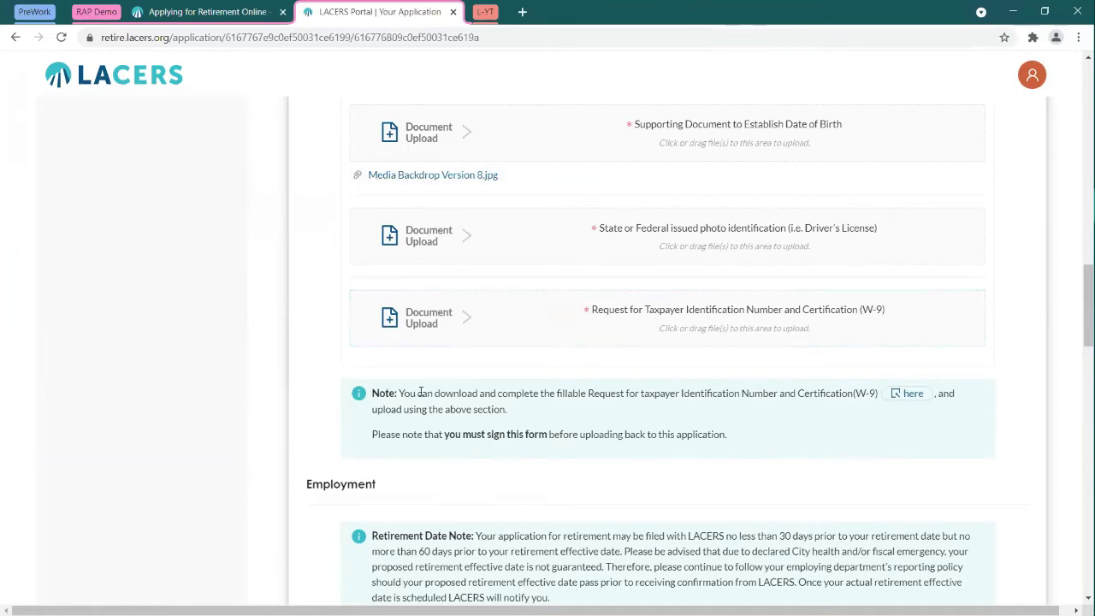
{"action": "left_click_drag", "start_coordinate": [426, 393], "coordinate": [655, 395]}
Step: Open fw9.pdf from the W-9 note link, reset its zoom to 100%, and return to the application
{"action": "left_click", "coordinate": [672, 402]}
{"action": "left_click", "coordinate": [912, 394]}
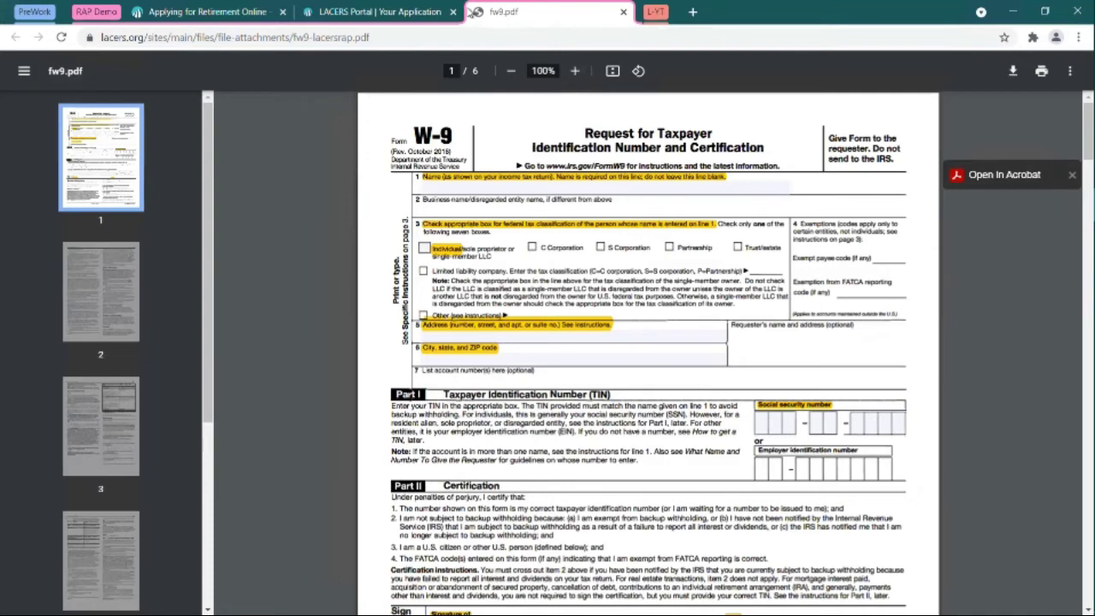
{"action": "key", "text": "ctrl+0"}
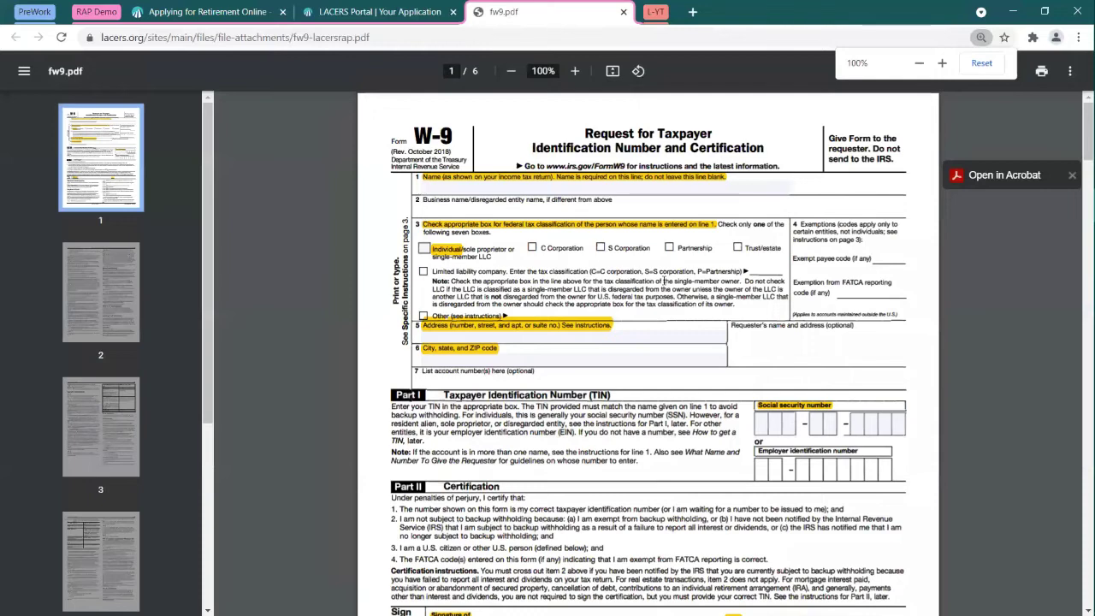
{"action": "key", "text": "ctrl+shift+Tab"}
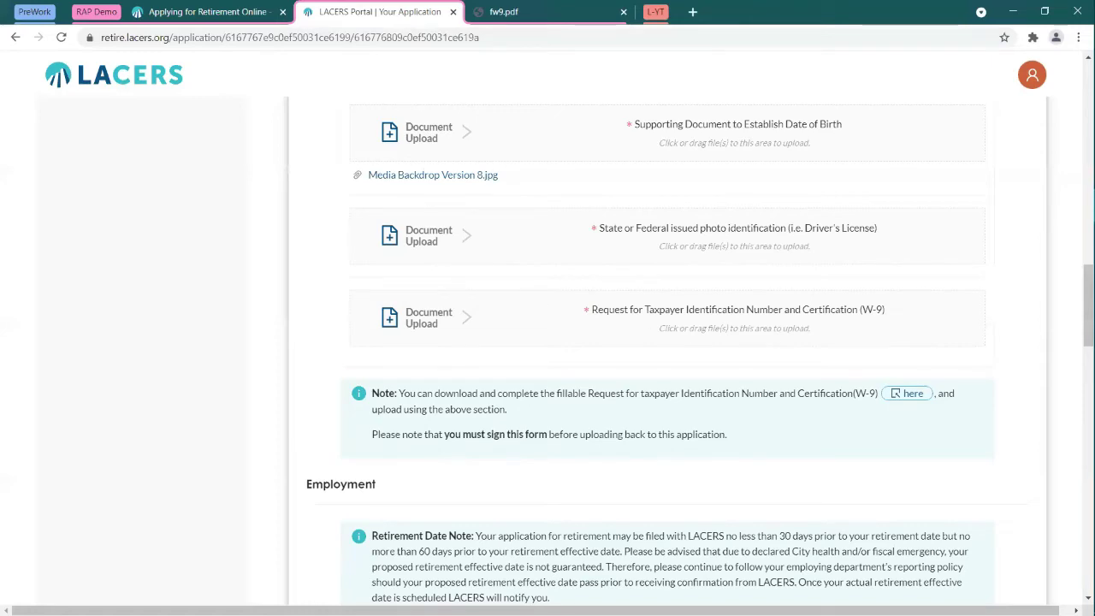
Step: Set the retirement effective date to October 14, 2021 from the calendar
{"action": "scroll", "coordinate": [307, 358], "scroll_direction": "up", "scroll_amount": 6}
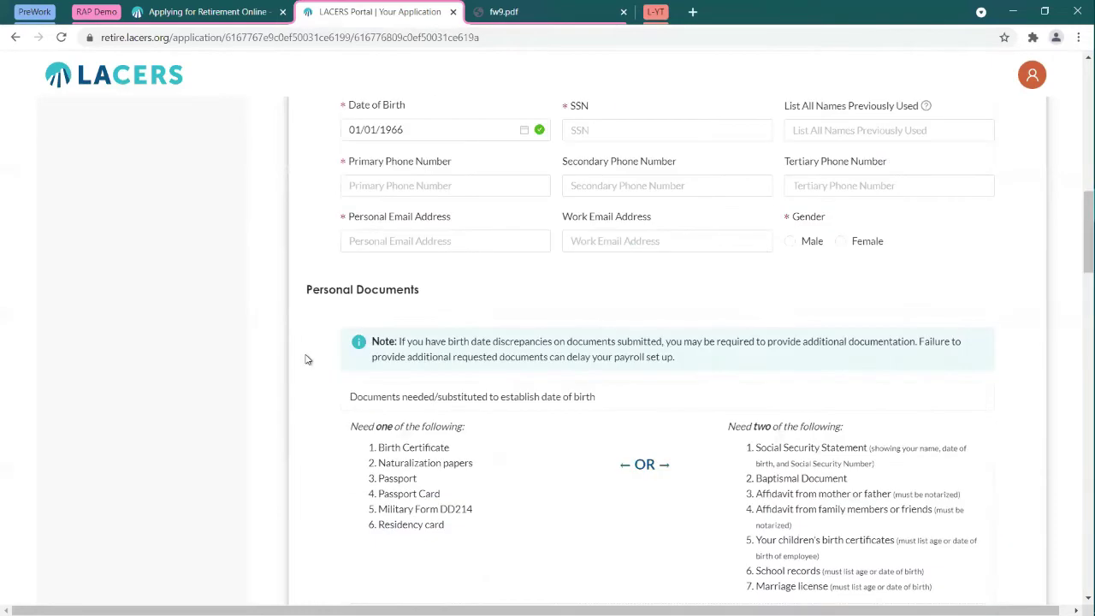
{"action": "scroll", "coordinate": [307, 358], "scroll_direction": "up", "scroll_amount": 6}
{"action": "scroll", "coordinate": [307, 358], "scroll_direction": "down", "scroll_amount": 6}
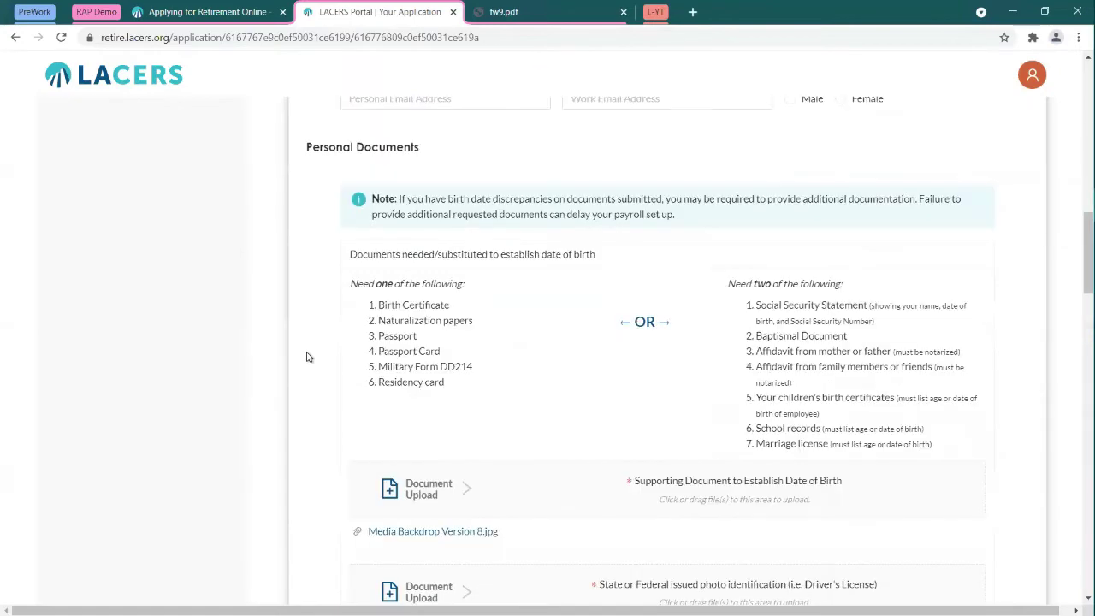
{"action": "scroll", "coordinate": [308, 357], "scroll_direction": "down", "scroll_amount": 10}
{"action": "scroll", "coordinate": [305, 358], "scroll_direction": "up", "scroll_amount": 2}
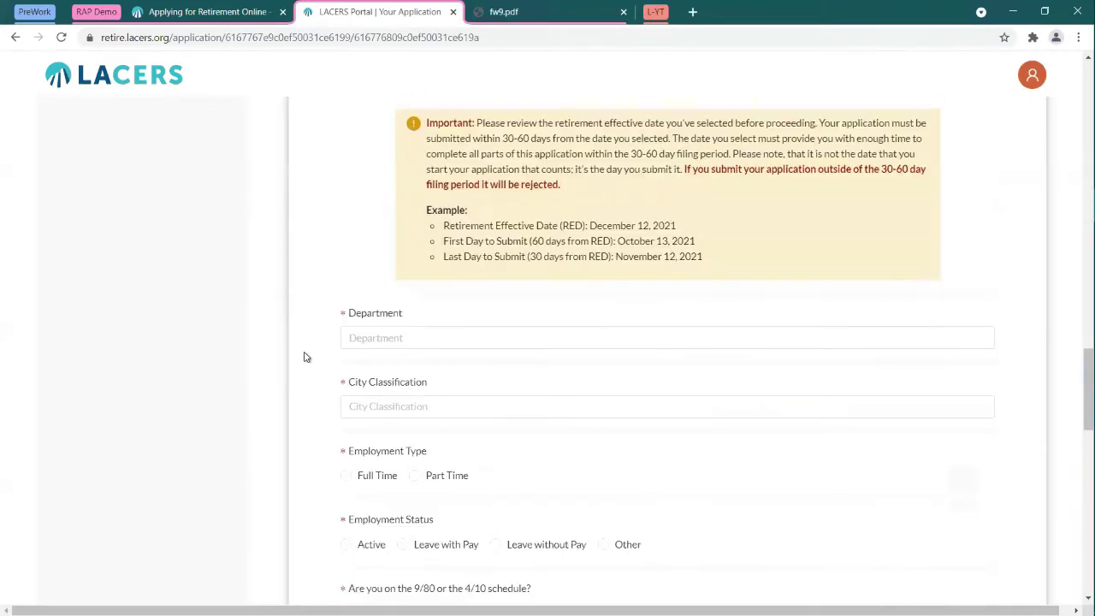
{"action": "scroll", "coordinate": [307, 357], "scroll_direction": "down", "scroll_amount": 1}
{"action": "scroll", "coordinate": [306, 356], "scroll_direction": "up", "scroll_amount": 3}
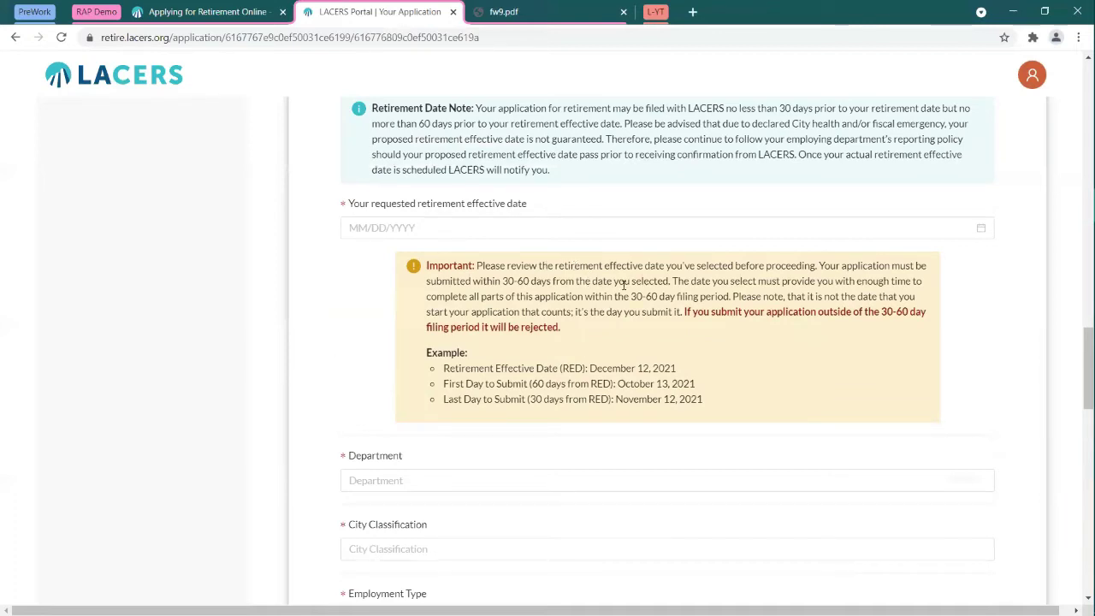
{"action": "left_click", "coordinate": [530, 229]}
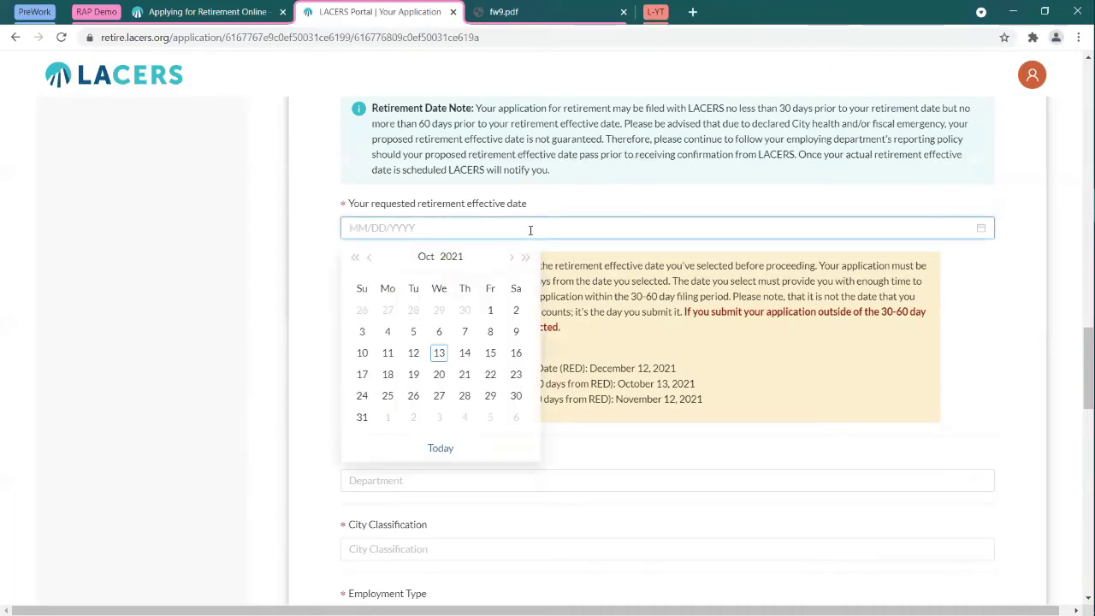
{"action": "left_click", "coordinate": [466, 352]}
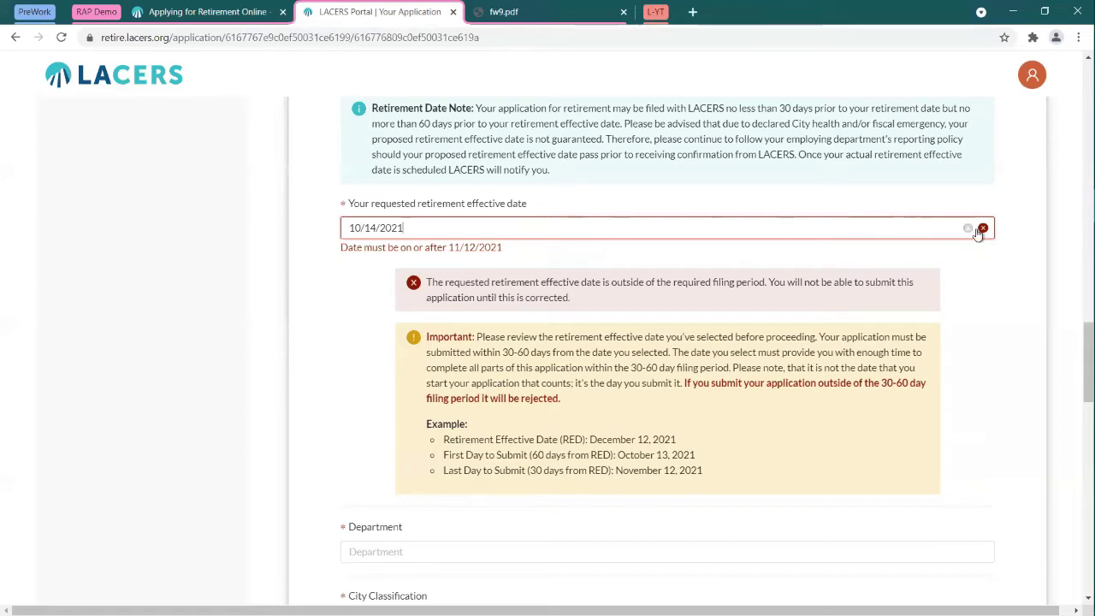
Step: Change the retirement effective date to December 31, 2021 using the calendar's year and month arrows
{"action": "left_click", "coordinate": [982, 229]}
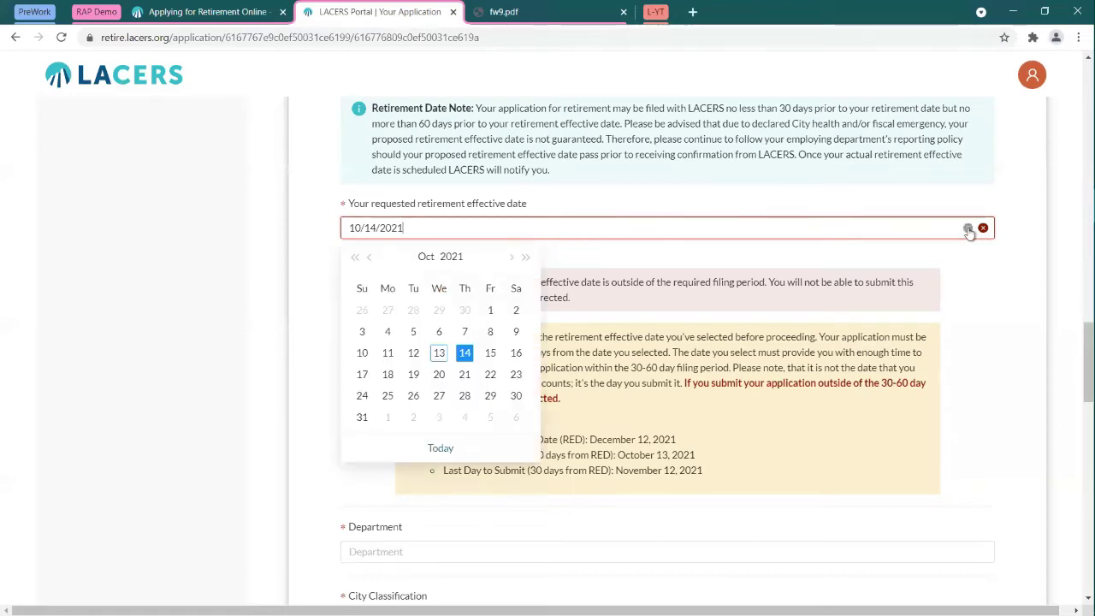
{"action": "double_click", "coordinate": [524, 258]}
{"action": "left_click", "coordinate": [524, 257]}
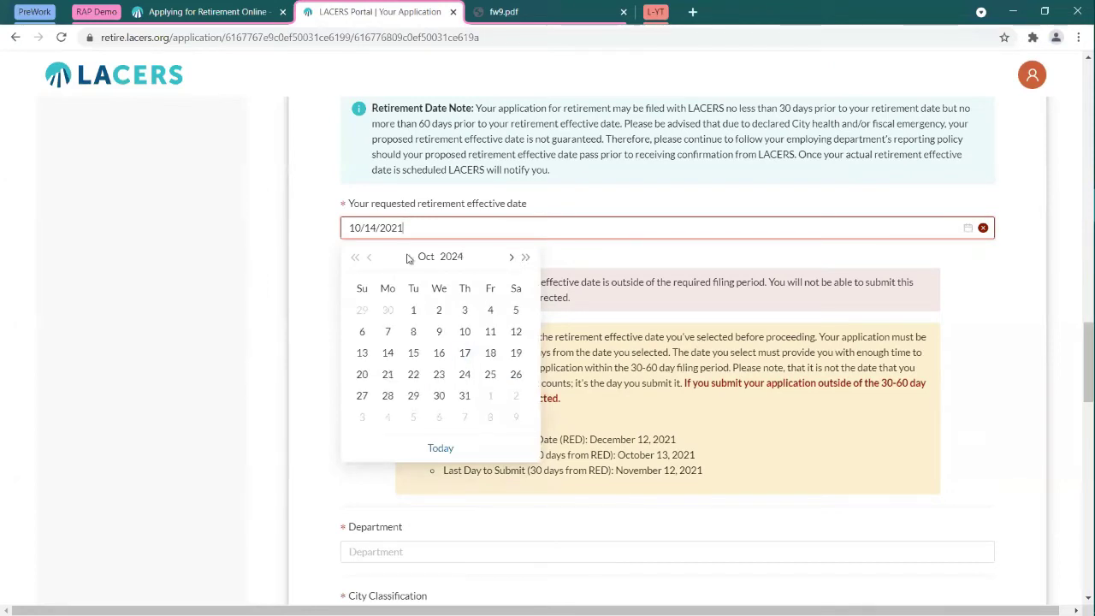
{"action": "left_click", "coordinate": [356, 257]}
{"action": "left_click", "coordinate": [355, 257]}
{"action": "left_click", "coordinate": [356, 258]}
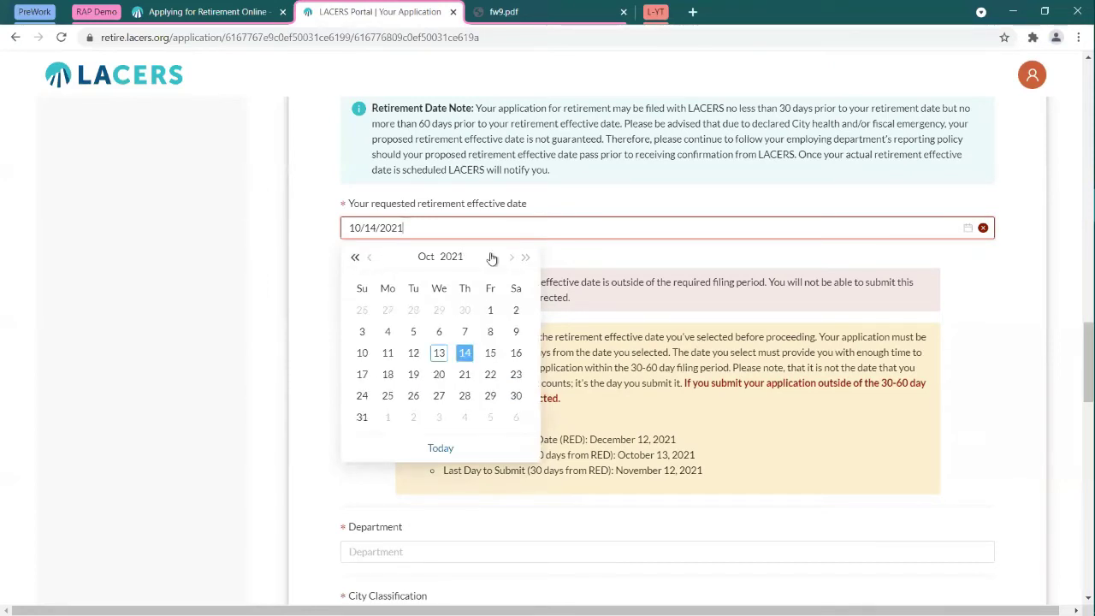
{"action": "left_click", "coordinate": [510, 257]}
{"action": "left_click", "coordinate": [511, 257]}
{"action": "left_click", "coordinate": [510, 258]}
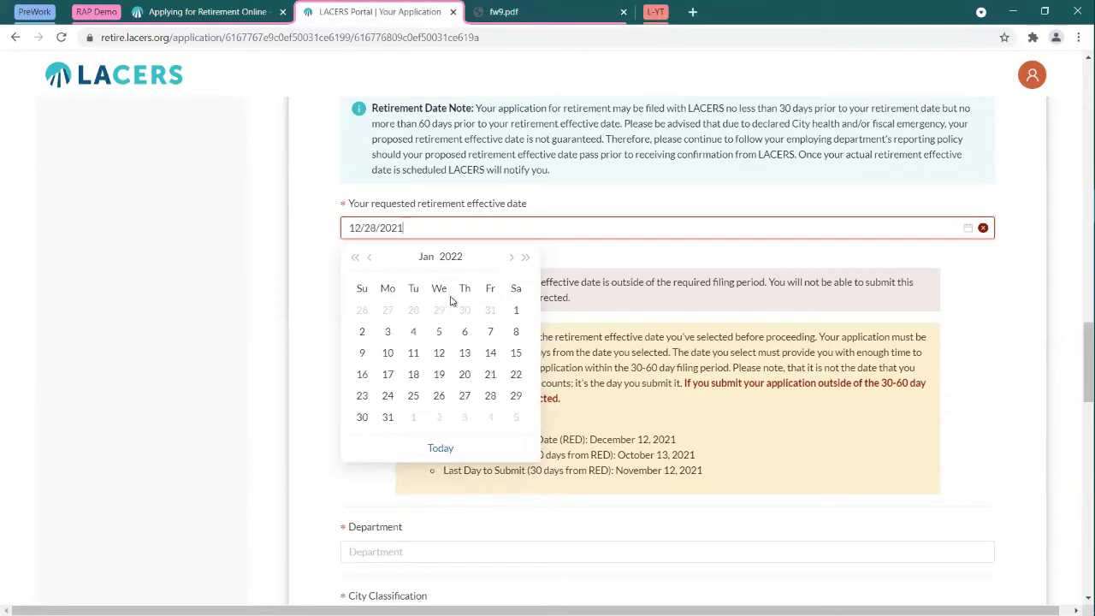
{"action": "left_click", "coordinate": [494, 311]}
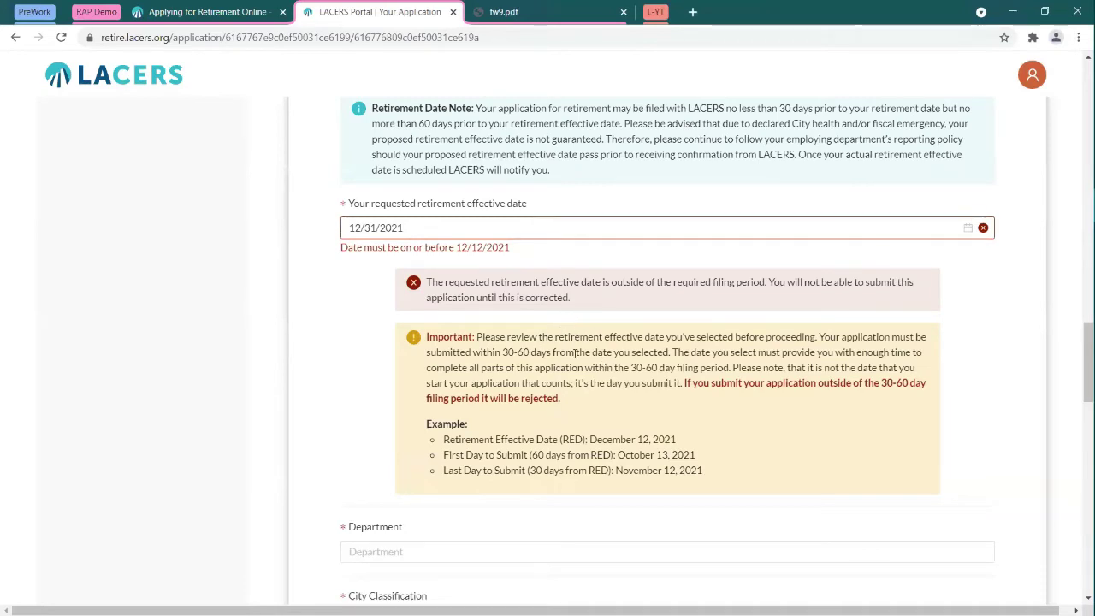
{"action": "scroll", "coordinate": [568, 350], "scroll_direction": "down", "scroll_amount": 3}
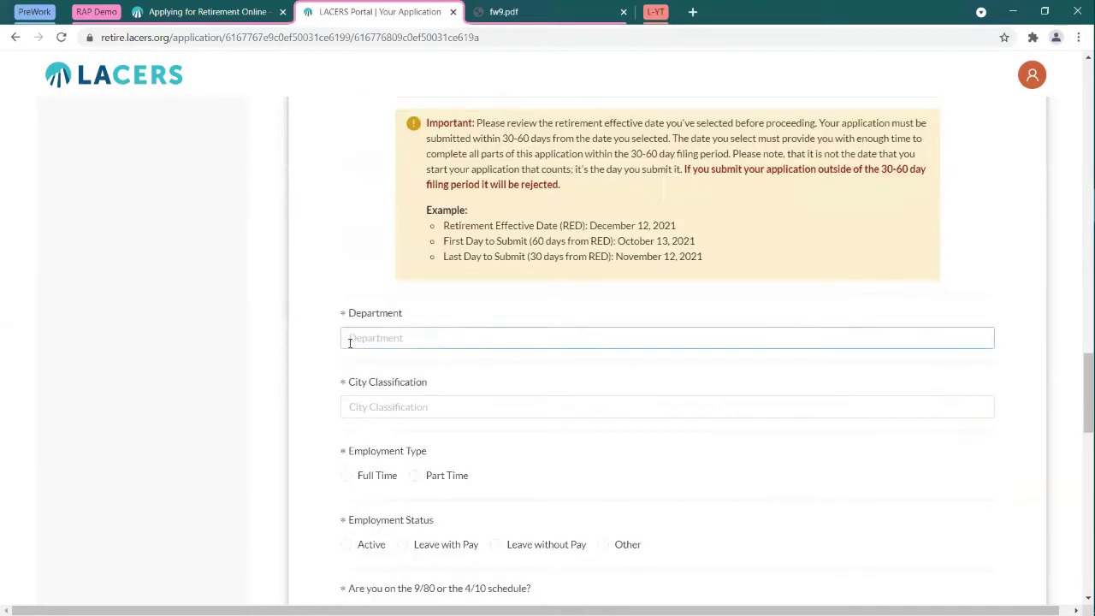
{"action": "scroll", "coordinate": [328, 282], "scroll_direction": "down", "scroll_amount": 2}
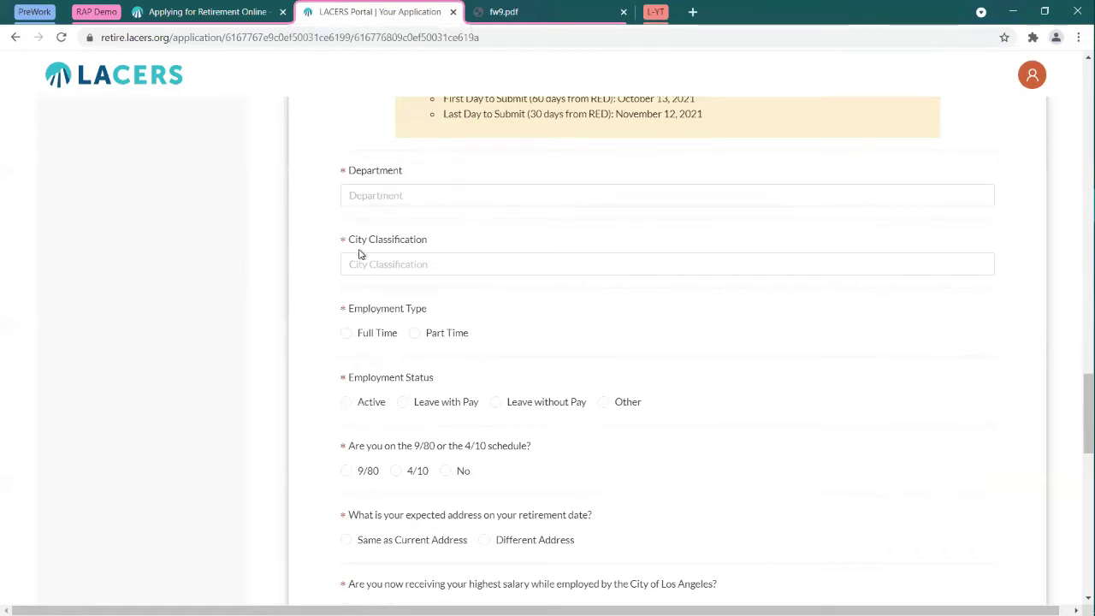
{"action": "scroll", "coordinate": [261, 254], "scroll_direction": "down", "scroll_amount": 4}
{"action": "scroll", "coordinate": [261, 254], "scroll_direction": "down", "scroll_amount": 2}
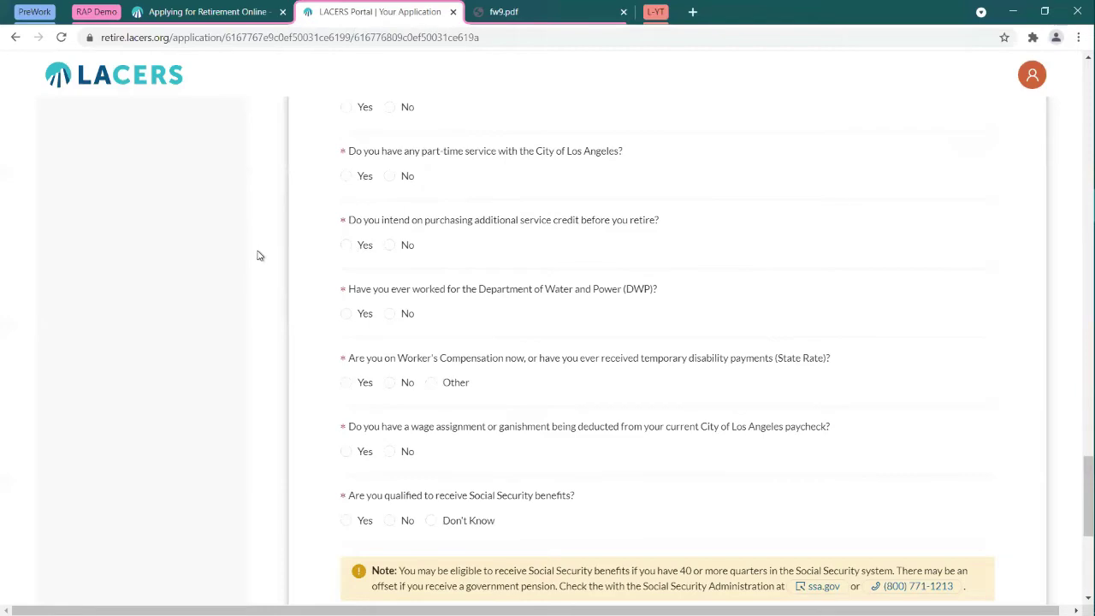
{"action": "scroll", "coordinate": [265, 256], "scroll_direction": "down", "scroll_amount": 4}
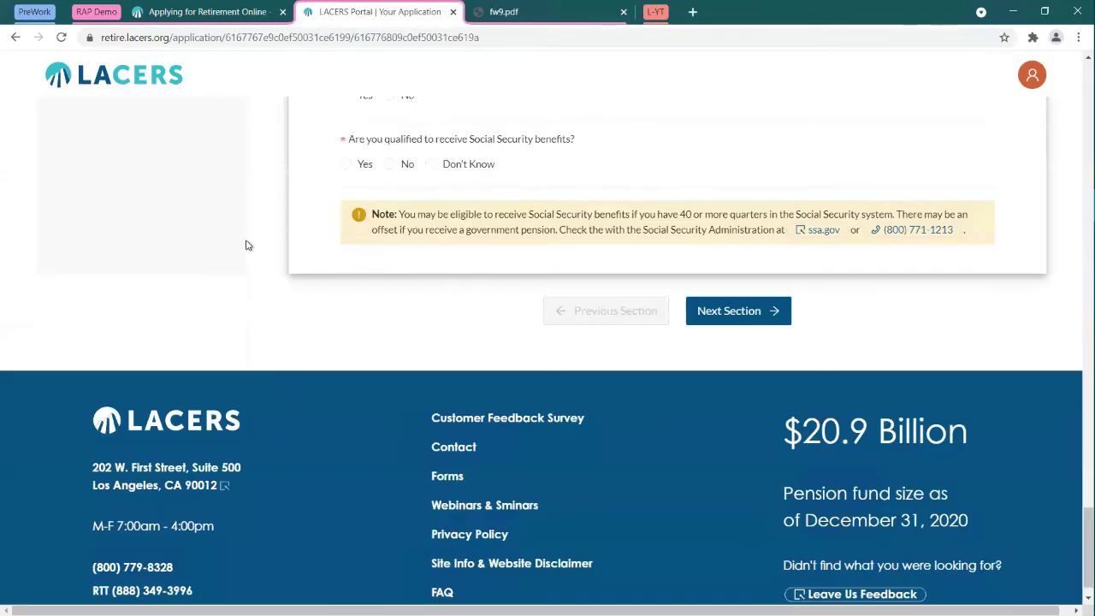
{"action": "scroll", "coordinate": [244, 243], "scroll_direction": "up", "scroll_amount": 18}
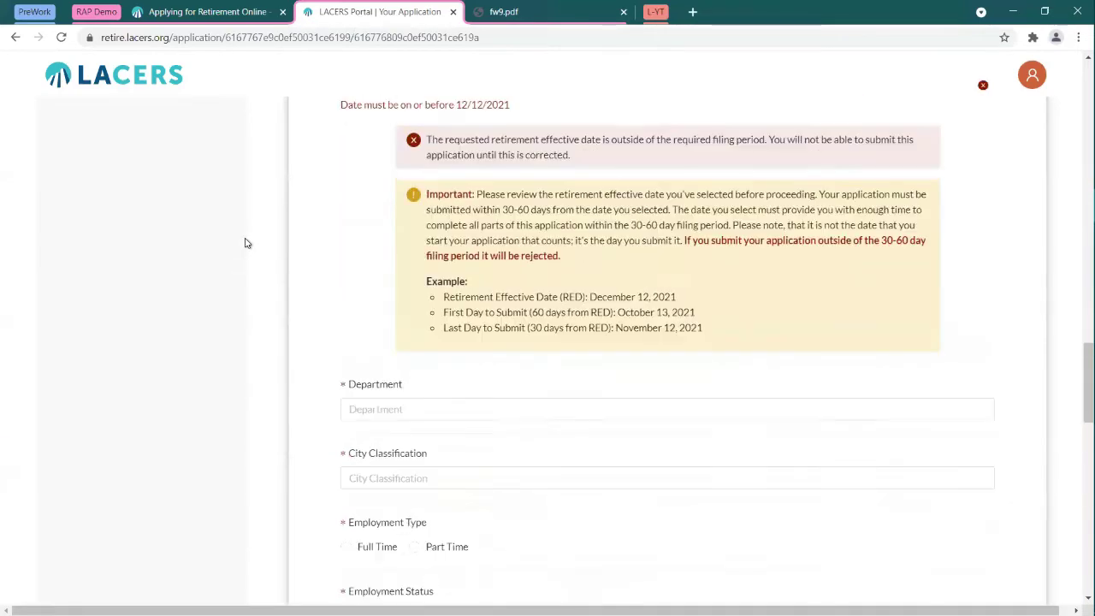
{"action": "scroll", "coordinate": [248, 246], "scroll_direction": "up", "scroll_amount": 10}
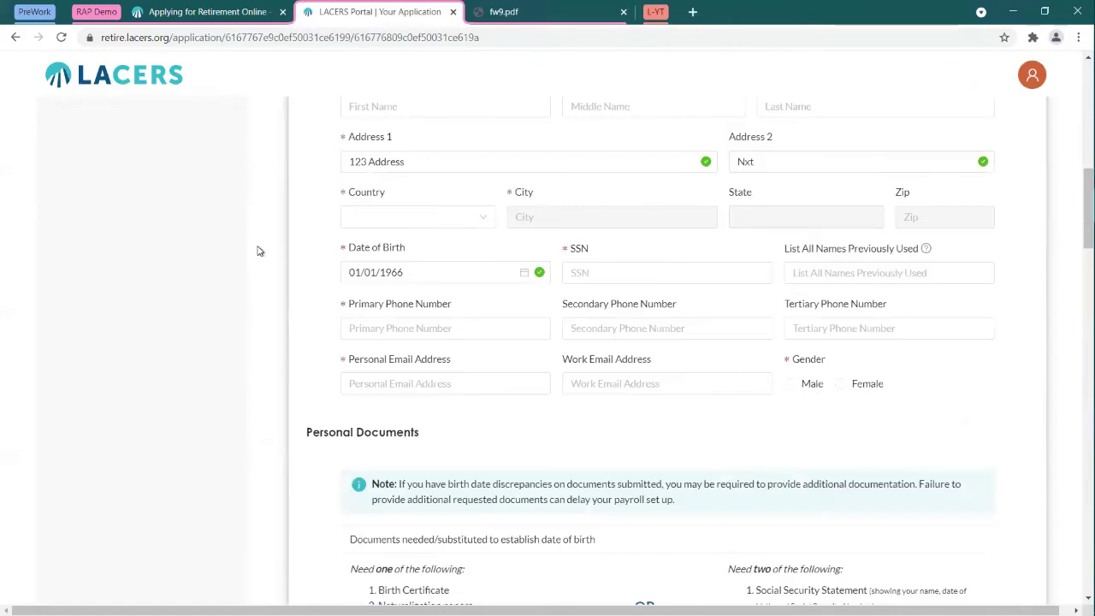
{"action": "scroll", "coordinate": [248, 250], "scroll_direction": "down", "scroll_amount": 12}
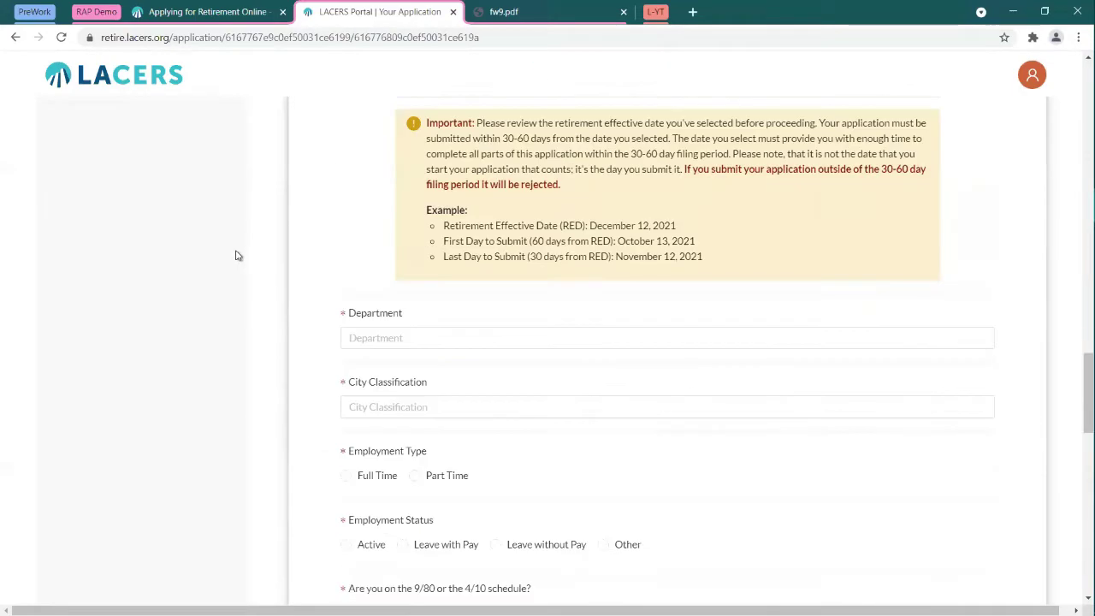
{"action": "scroll", "coordinate": [237, 256], "scroll_direction": "down", "scroll_amount": 15}
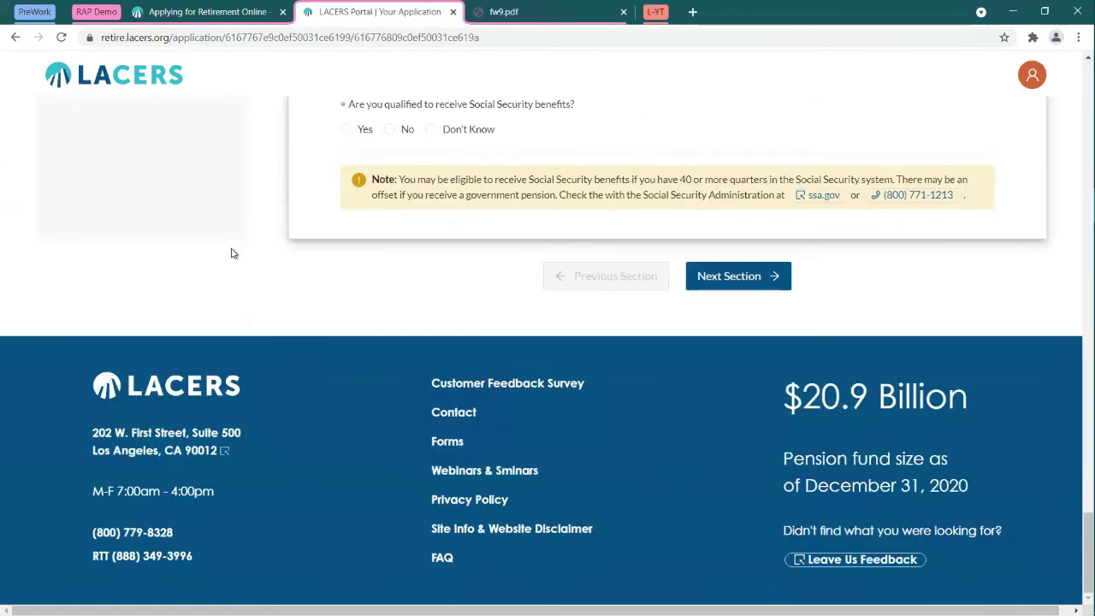
{"action": "scroll", "coordinate": [231, 253], "scroll_direction": "up", "scroll_amount": 3}
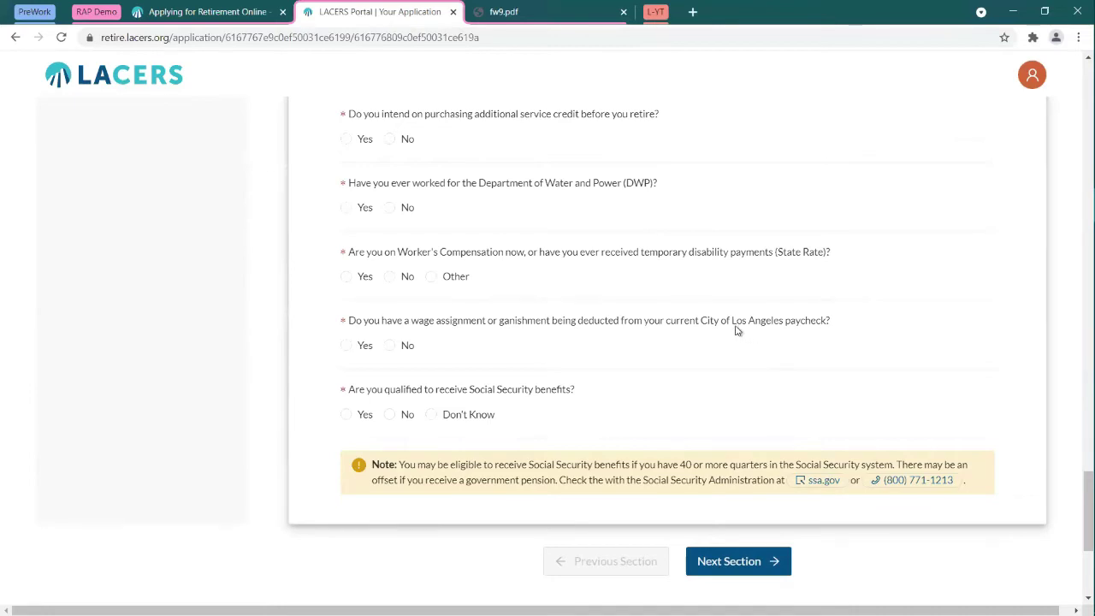
{"action": "scroll", "coordinate": [736, 330], "scroll_direction": "down", "scroll_amount": 1}
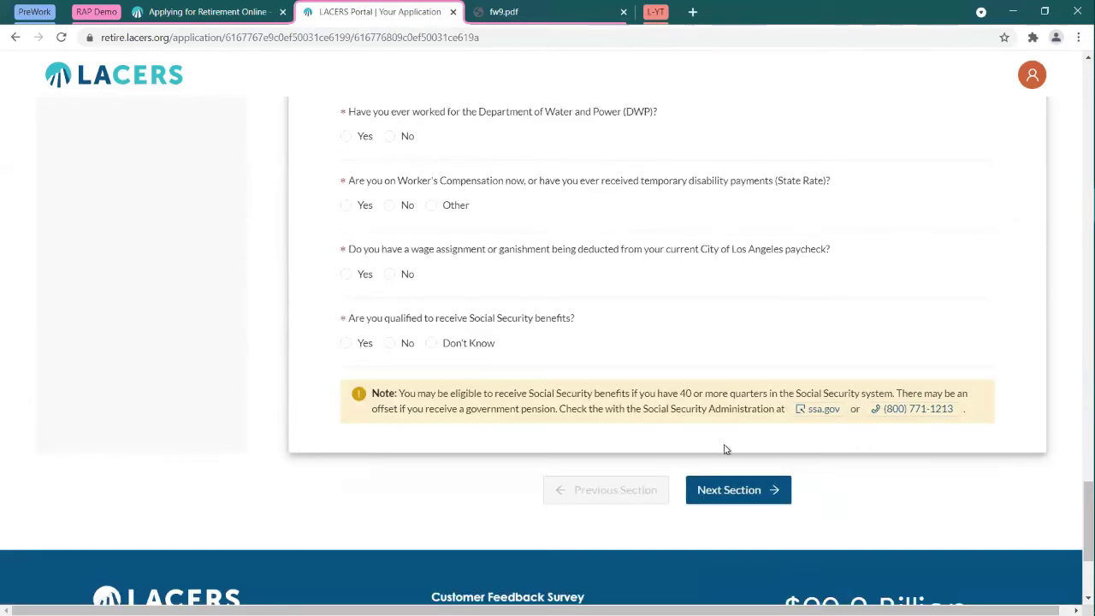
Step: Dismiss the form errors and clear the out-of-range retirement effective date
{"action": "left_click", "coordinate": [756, 500]}
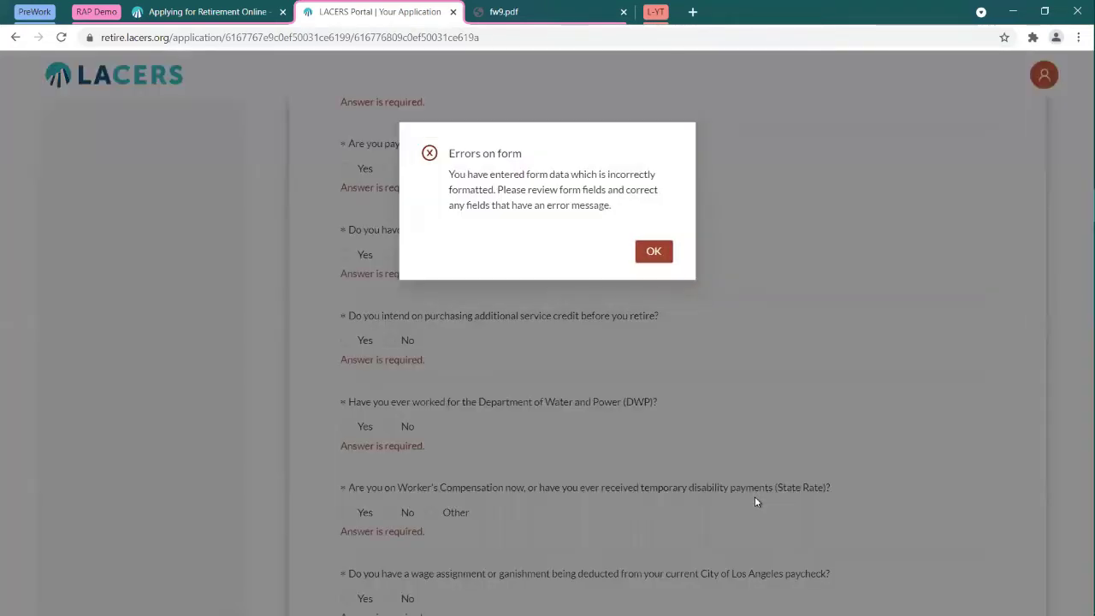
{"action": "left_click", "coordinate": [653, 253]}
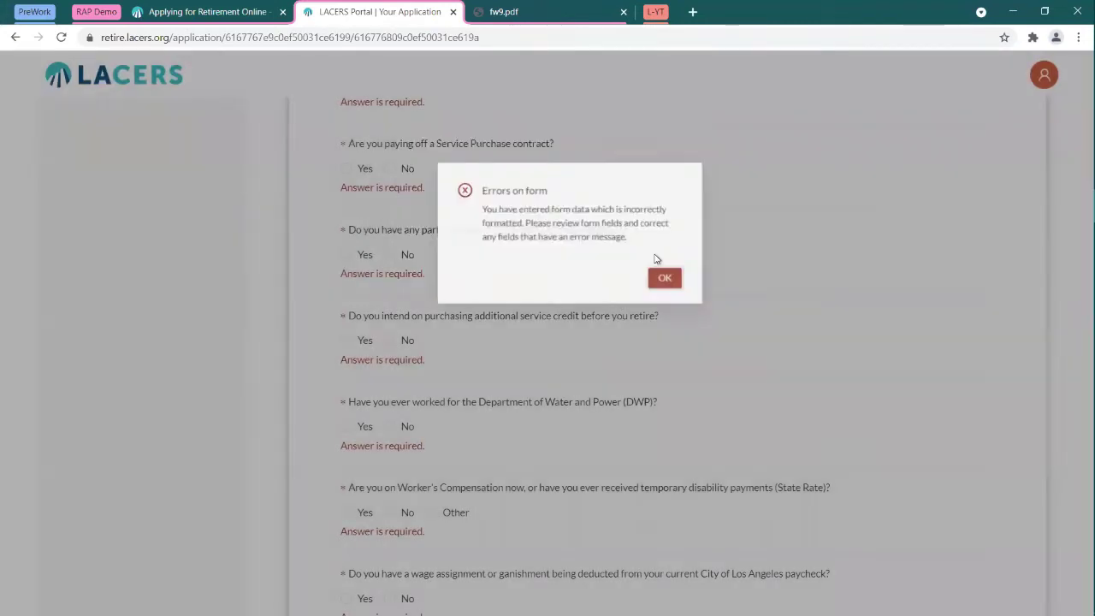
{"action": "left_click", "coordinate": [408, 383]}
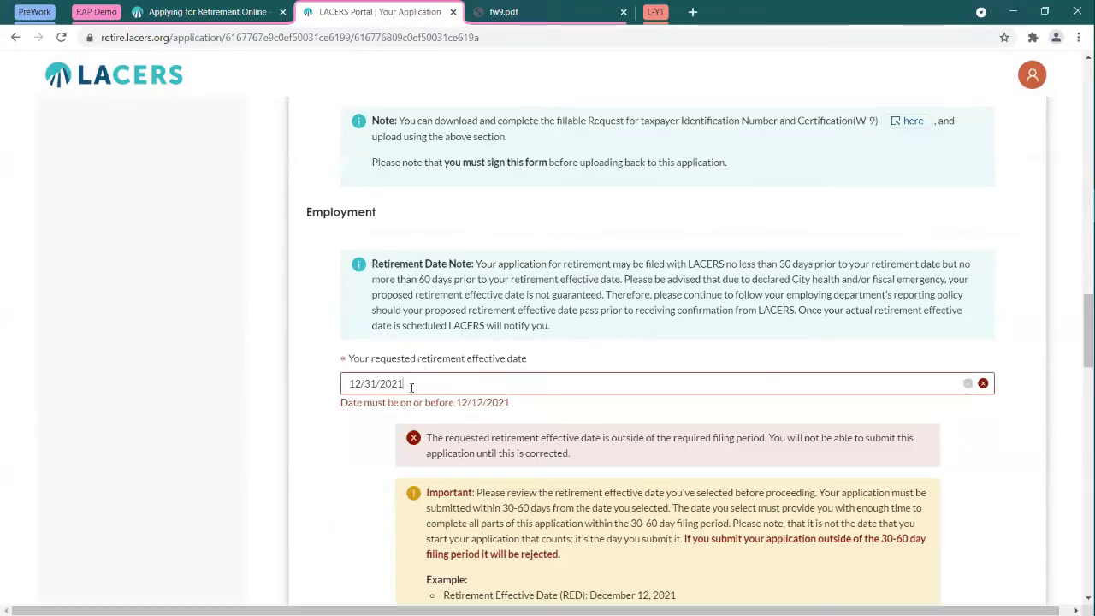
{"action": "left_click", "coordinate": [969, 384]}
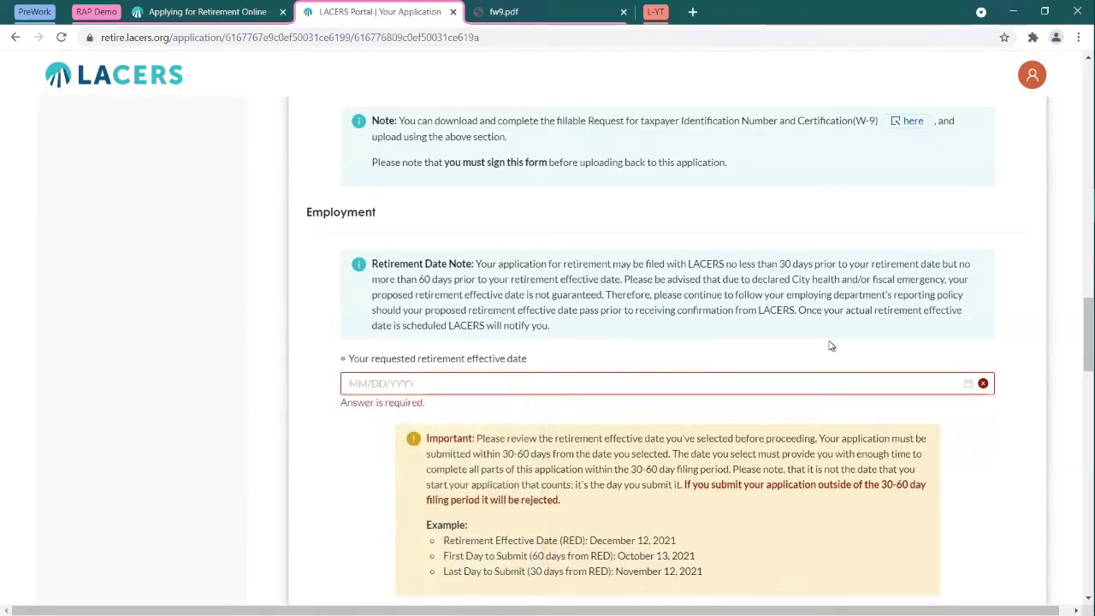
Step: Save the incomplete Personal Info section for later
{"action": "scroll", "coordinate": [681, 336], "scroll_direction": "down", "scroll_amount": 20}
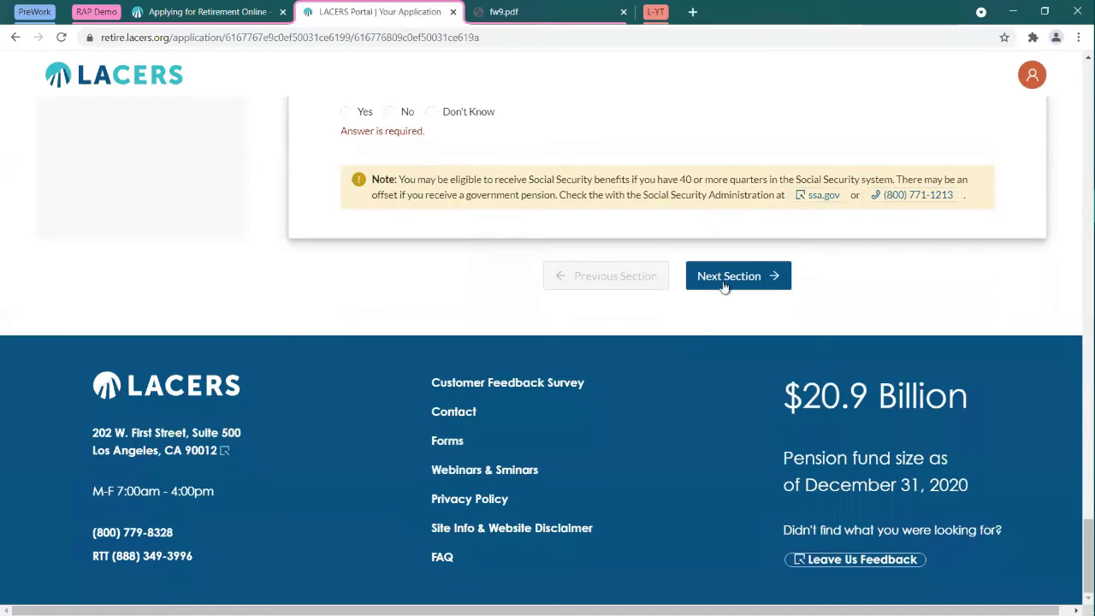
{"action": "left_click", "coordinate": [723, 282]}
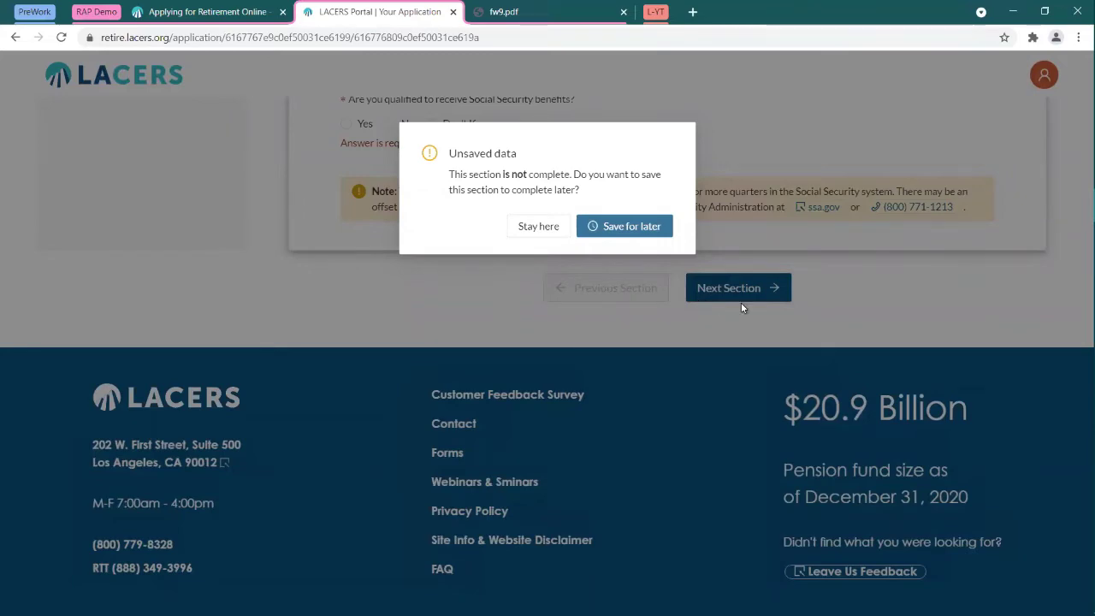
{"action": "left_click", "coordinate": [630, 229]}
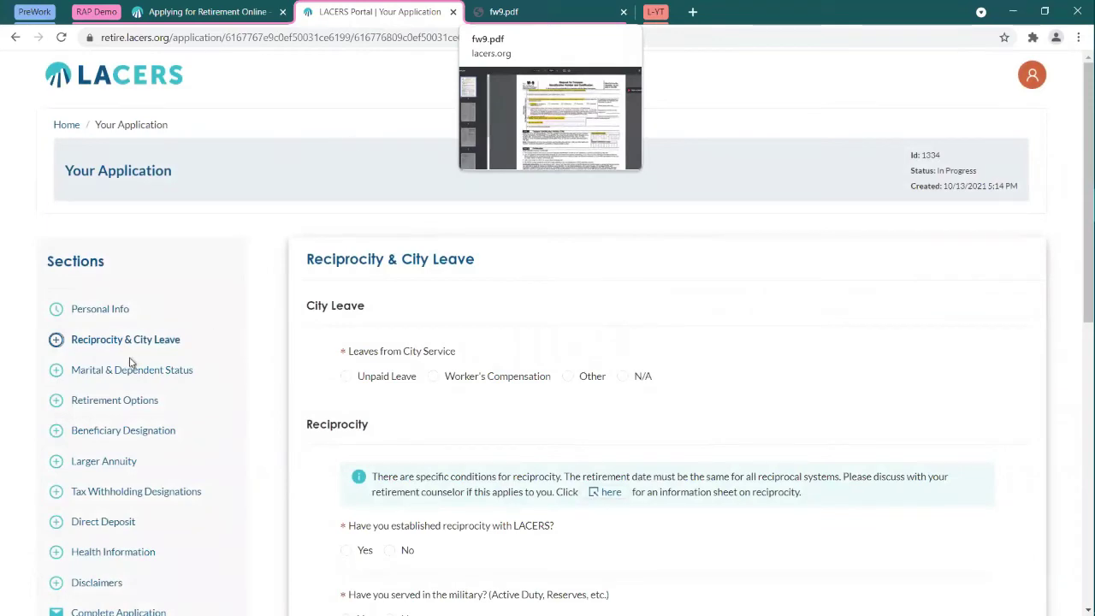
Step: Reopen Personal Info and enter the applicant's first name, middle initial and last name
{"action": "left_click", "coordinate": [94, 310]}
{"action": "scroll", "coordinate": [526, 290], "scroll_direction": "down", "scroll_amount": 6}
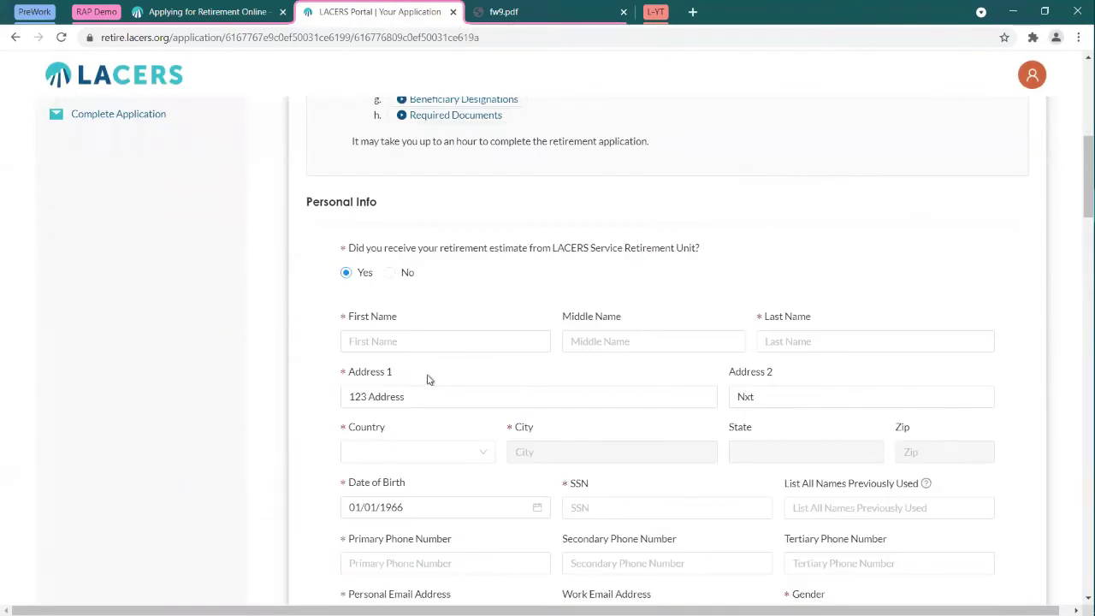
{"action": "left_click", "coordinate": [410, 342]}
{"action": "type", "text": "John"}
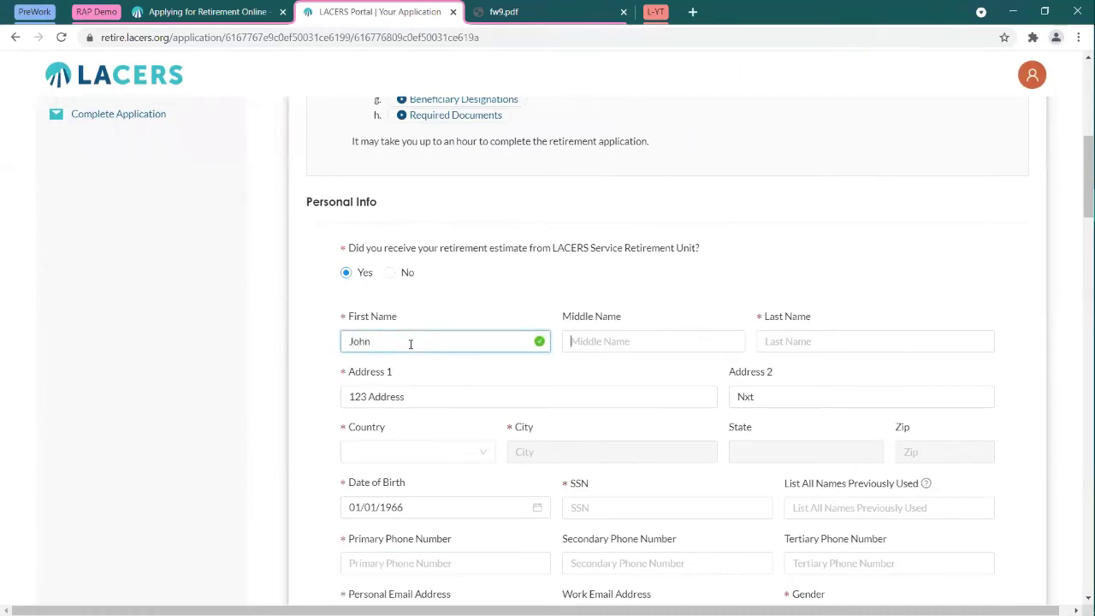
{"action": "key", "text": "Tab"}
{"action": "type", "text": "Q"}
{"action": "key", "text": "Tab"}
{"action": "type", "text": "Public"}
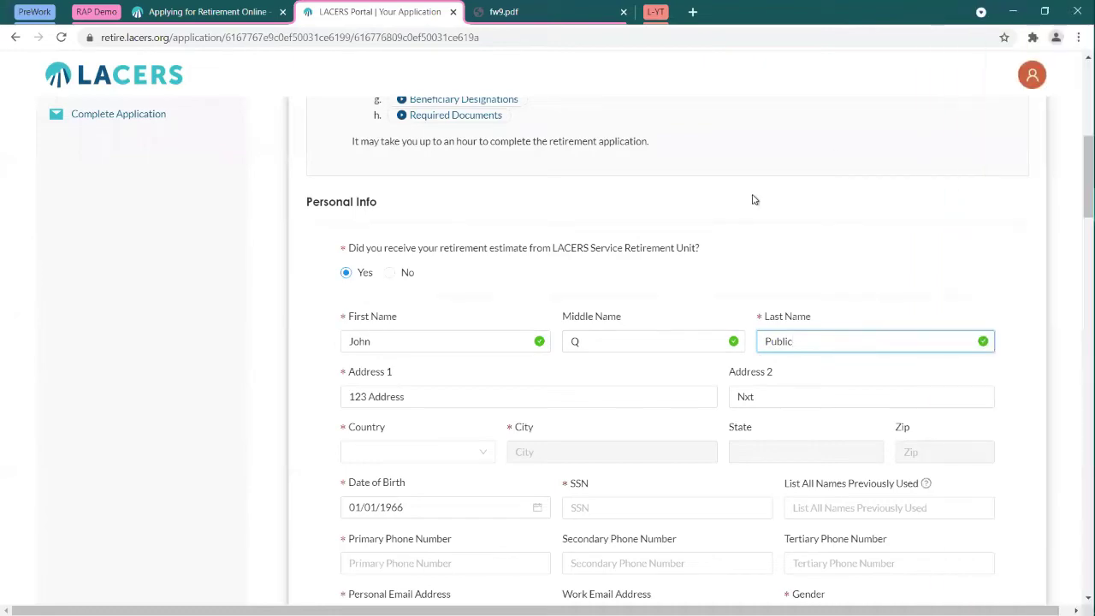
Step: Review the missing answers, then save Personal Info for later
{"action": "scroll", "coordinate": [1071, 552], "scroll_direction": "down", "scroll_amount": 1}
{"action": "scroll", "coordinate": [1070, 552], "scroll_direction": "down", "scroll_amount": 10}
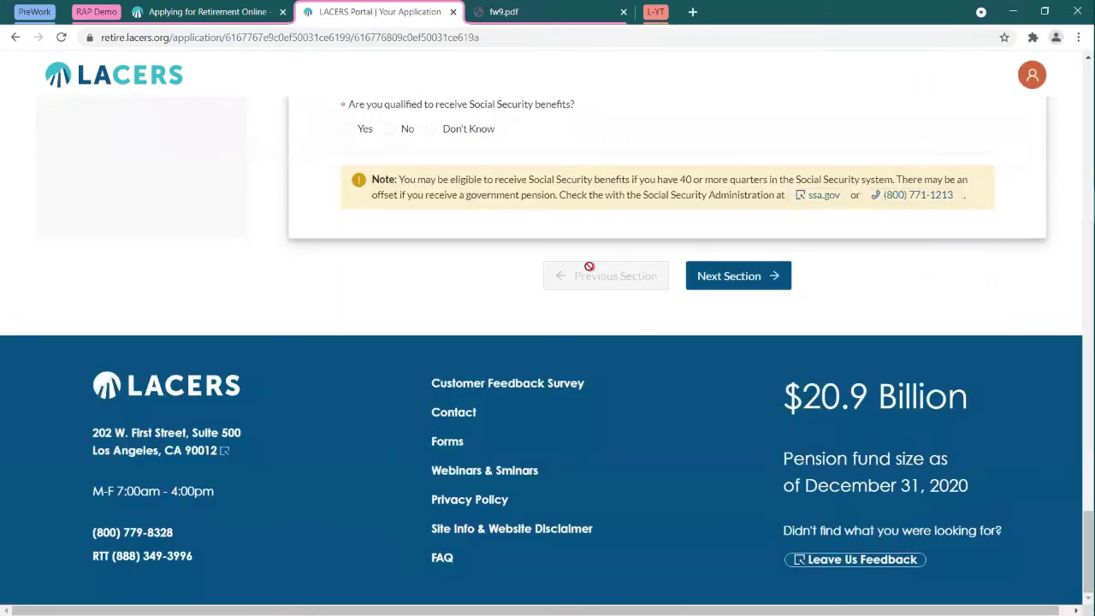
{"action": "scroll", "coordinate": [548, 312], "scroll_direction": "up", "scroll_amount": 2}
{"action": "left_click", "coordinate": [741, 484]}
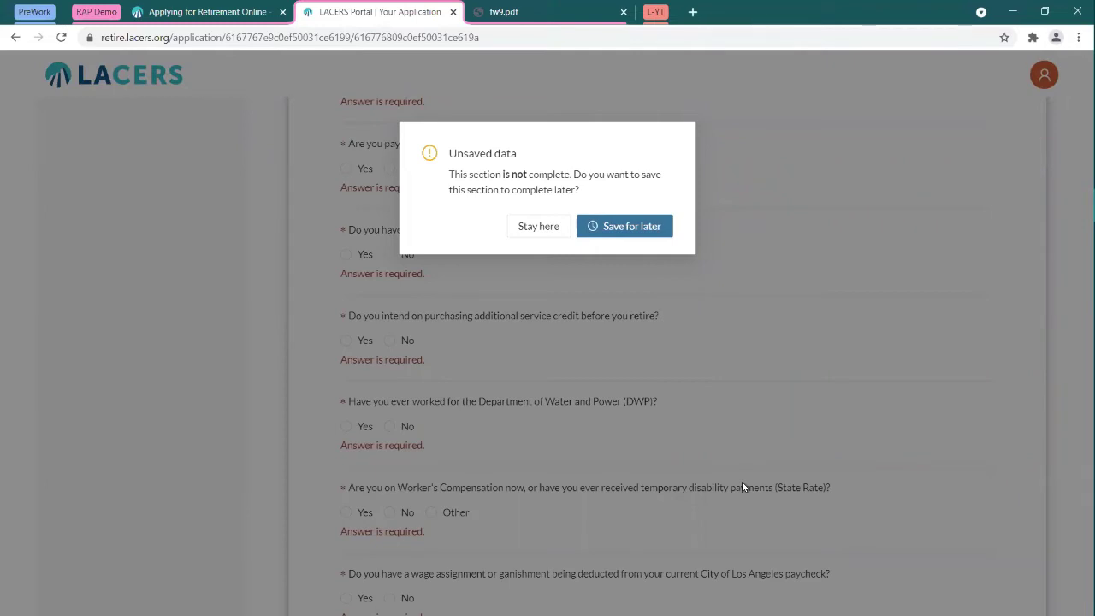
{"action": "left_click", "coordinate": [541, 227]}
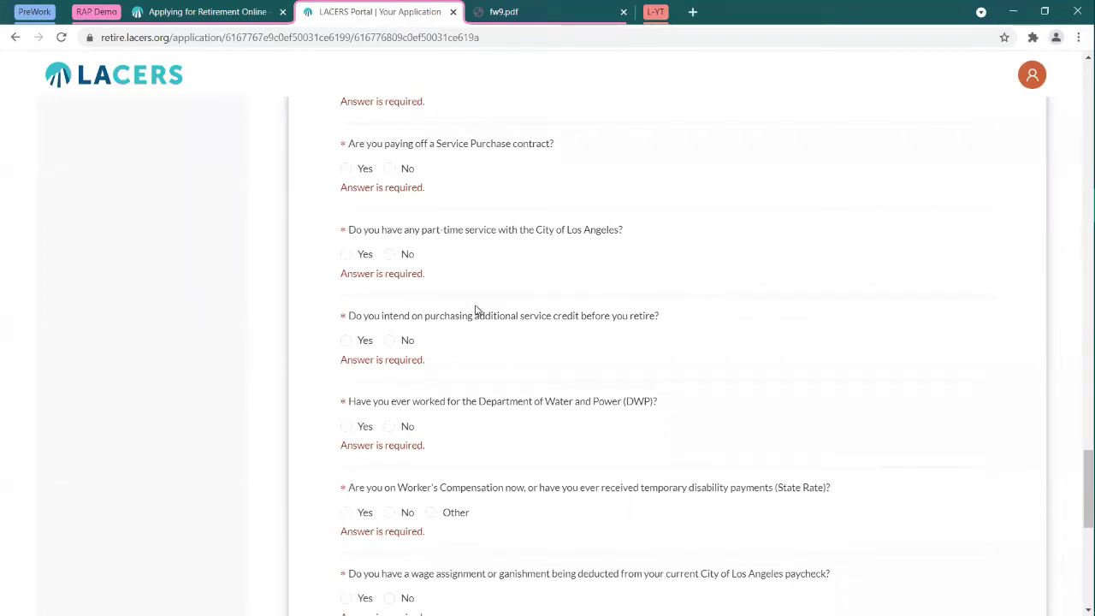
{"action": "scroll", "coordinate": [489, 314], "scroll_direction": "up", "scroll_amount": 15}
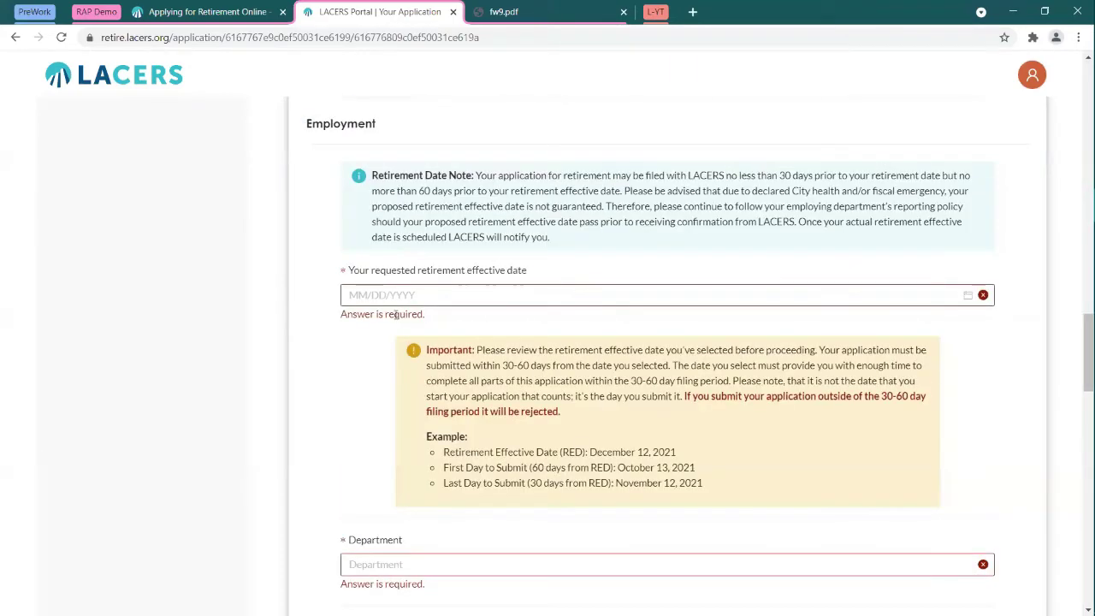
{"action": "scroll", "coordinate": [398, 314], "scroll_direction": "up", "scroll_amount": 3}
{"action": "scroll", "coordinate": [433, 317], "scroll_direction": "up", "scroll_amount": 3}
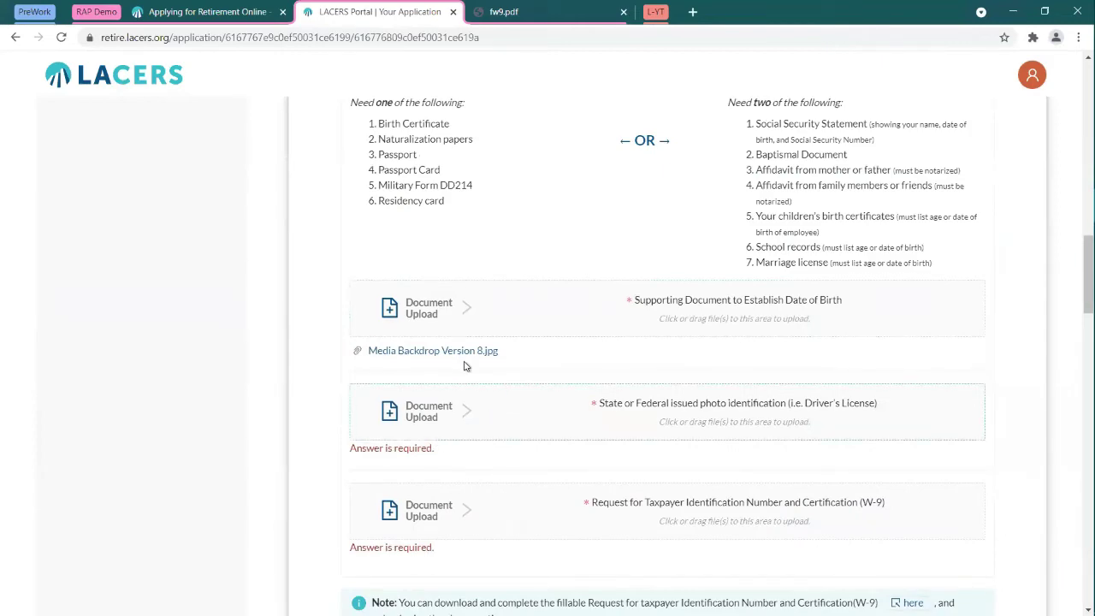
{"action": "scroll", "coordinate": [479, 385], "scroll_direction": "down", "scroll_amount": 20}
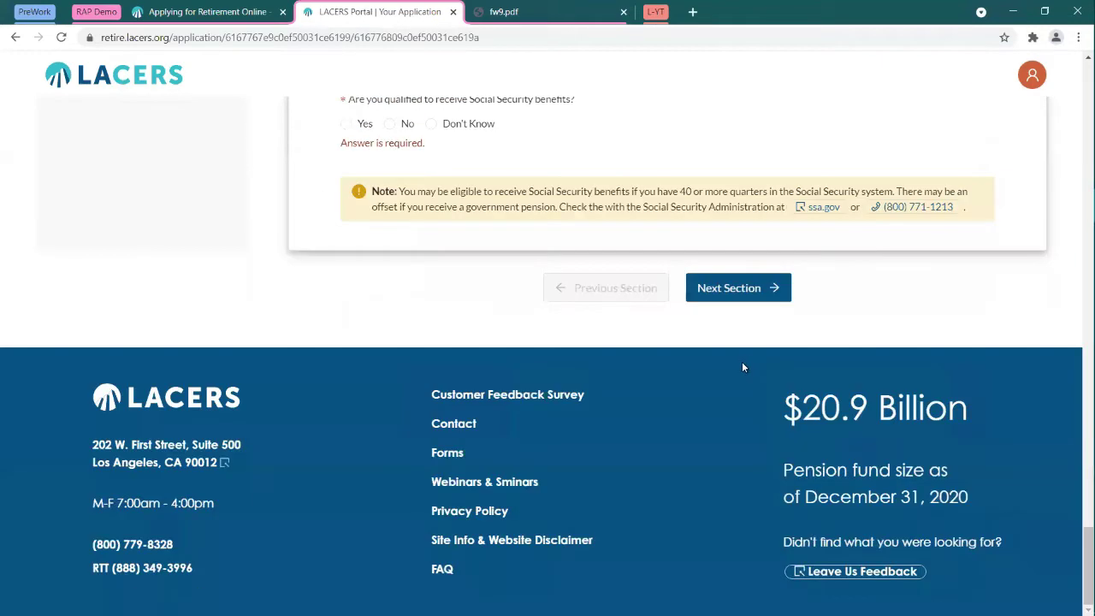
{"action": "left_click", "coordinate": [734, 288]}
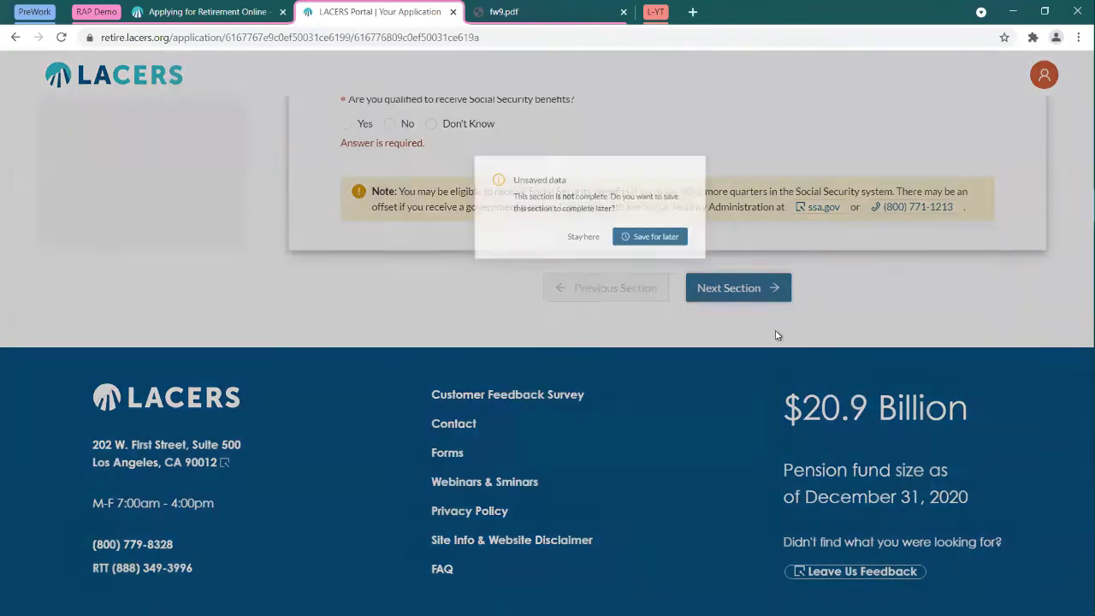
{"action": "left_click", "coordinate": [617, 229]}
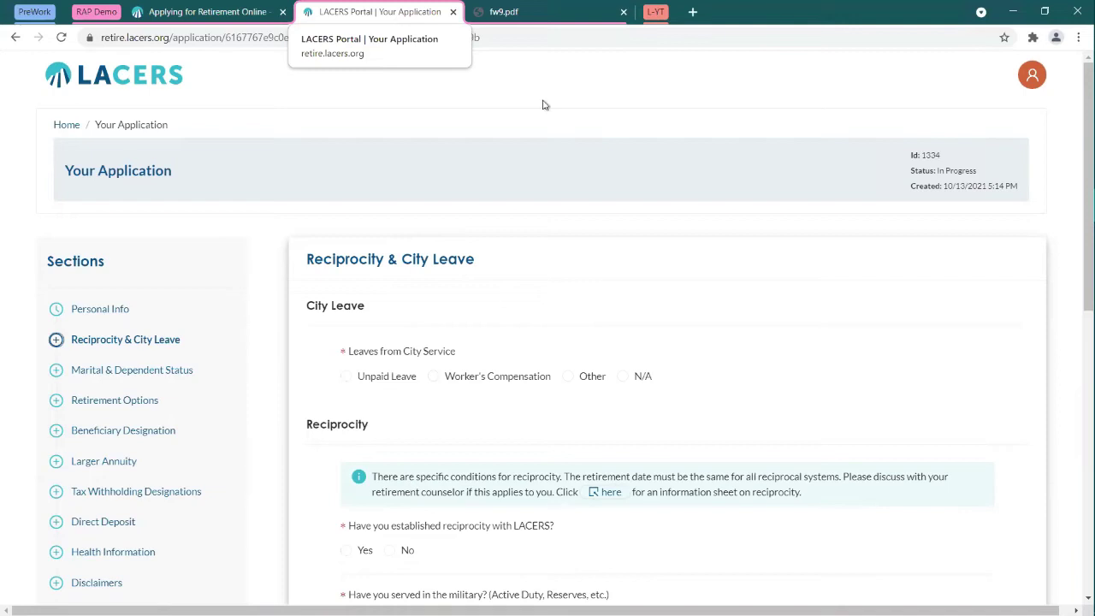
Step: Read the Retirement Options note on the lifetime retirement allowance, then go to Beneficiary Designation
{"action": "left_click", "coordinate": [111, 402]}
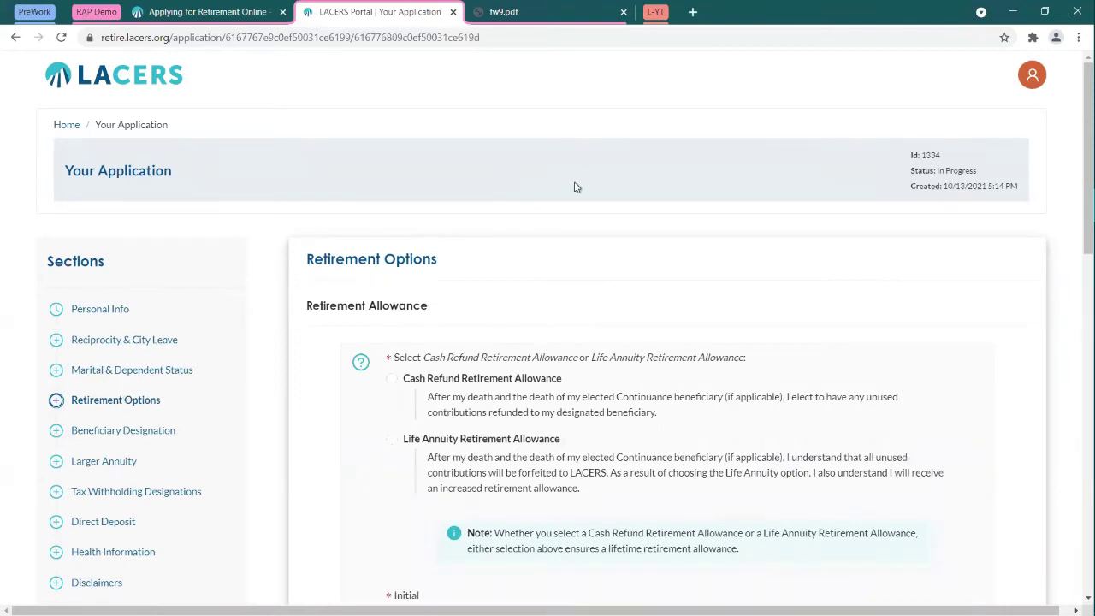
{"action": "scroll", "coordinate": [576, 187], "scroll_direction": "down", "scroll_amount": 2}
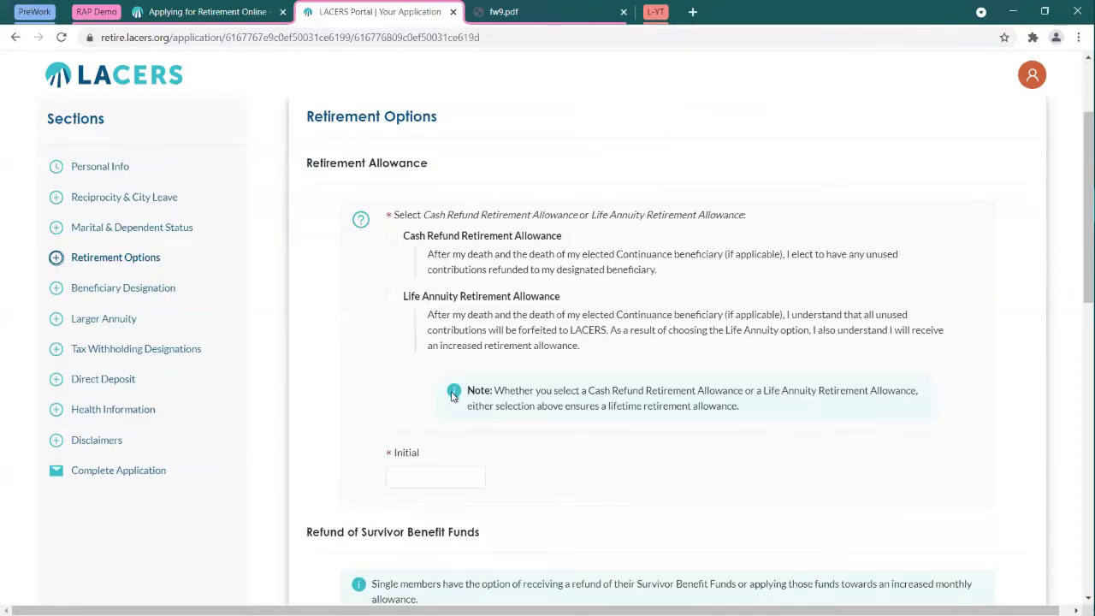
{"action": "left_click_drag", "start_coordinate": [469, 389], "coordinate": [787, 417]}
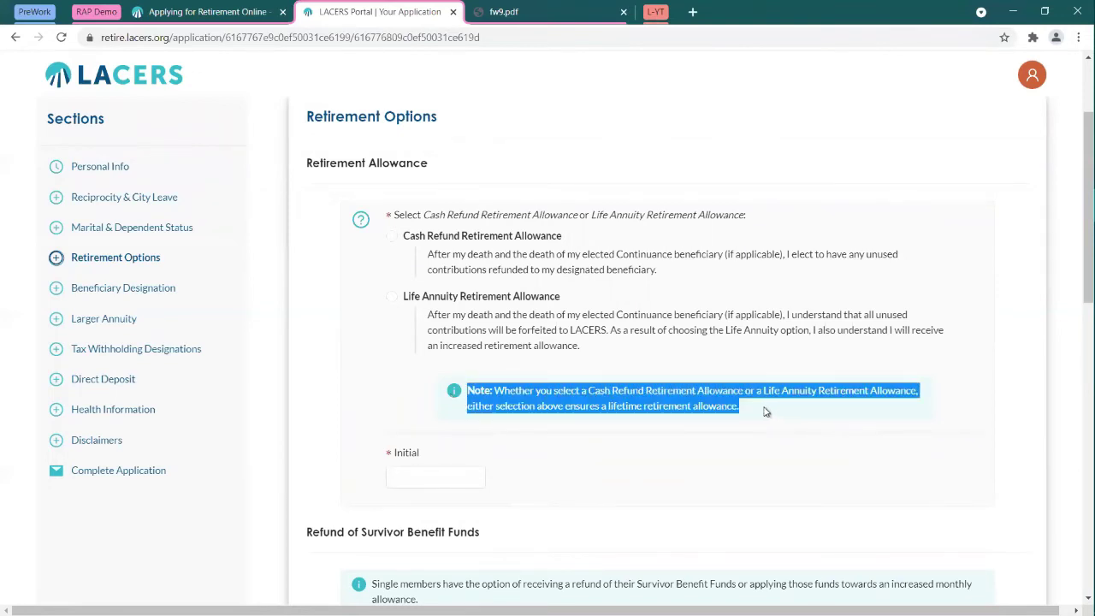
{"action": "left_click", "coordinate": [757, 390]}
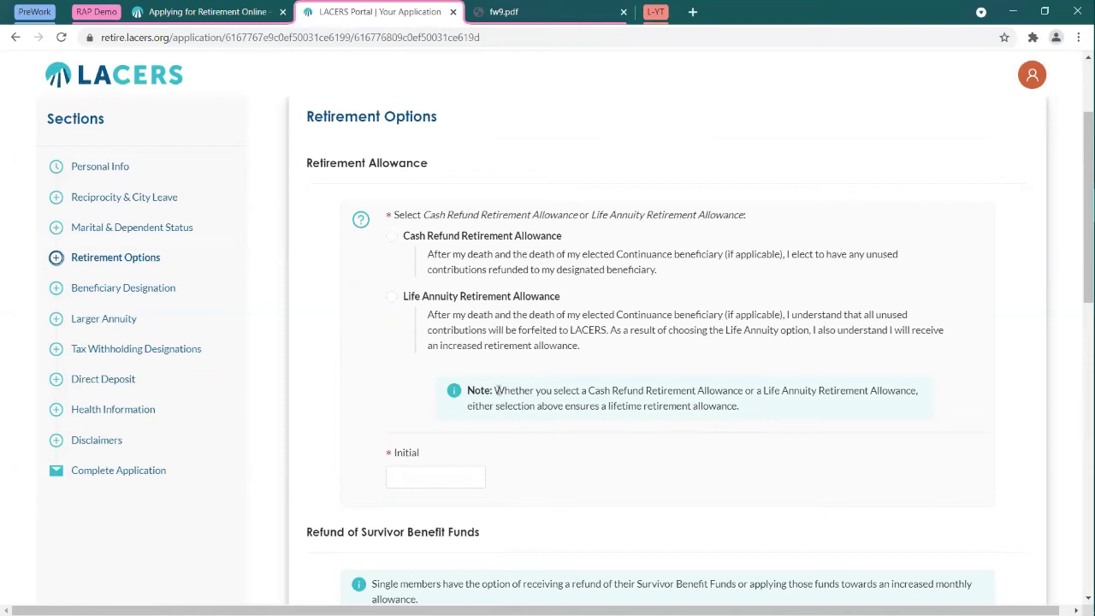
{"action": "left_click_drag", "start_coordinate": [496, 390], "coordinate": [801, 414]}
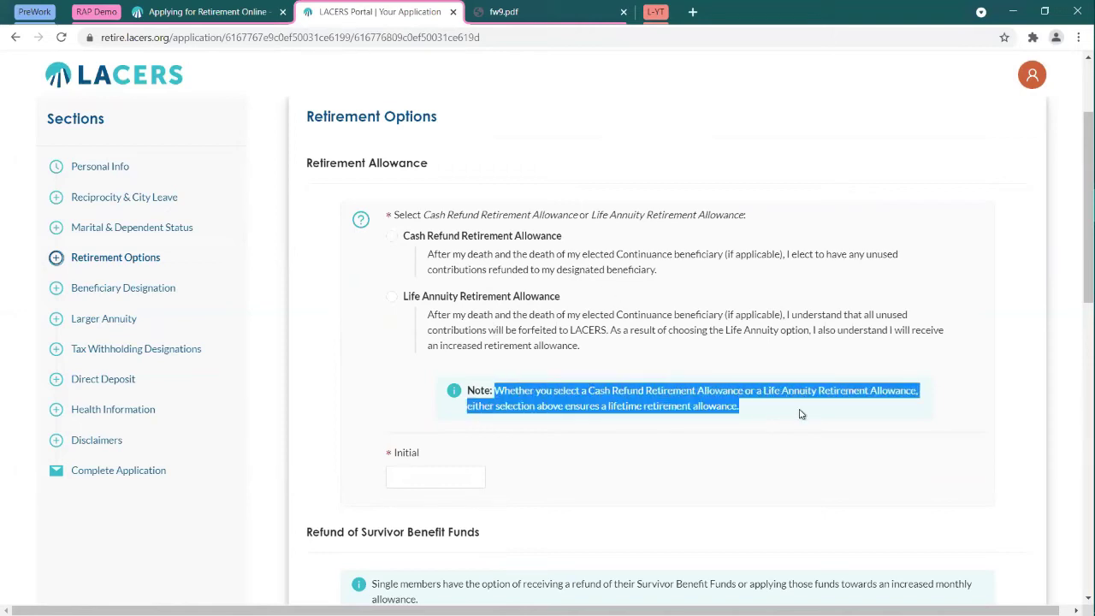
{"action": "left_click", "coordinate": [763, 408]}
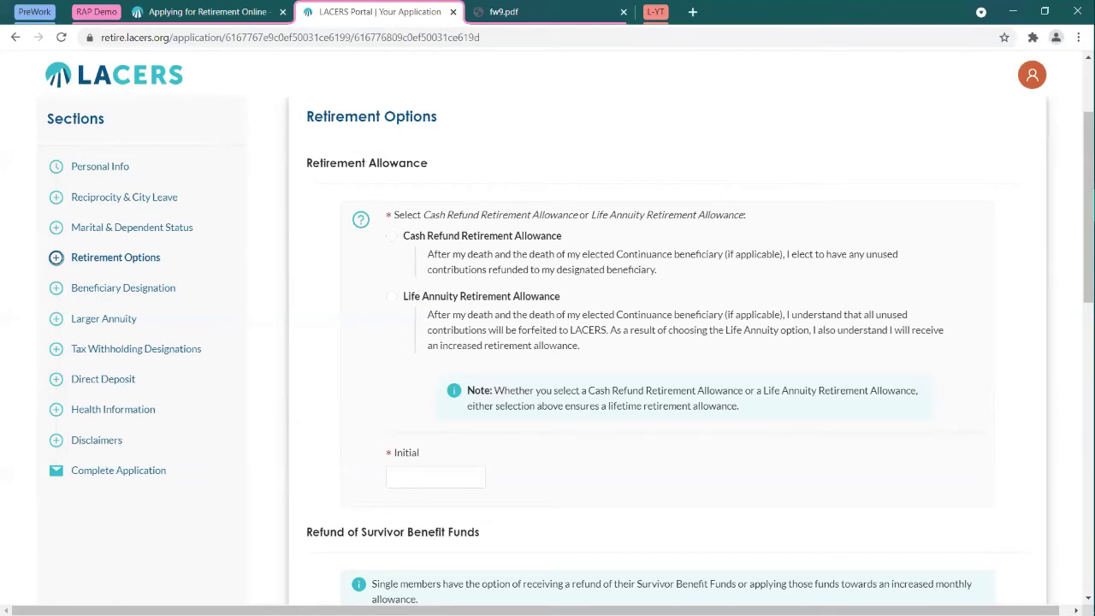
{"action": "left_click", "coordinate": [128, 288]}
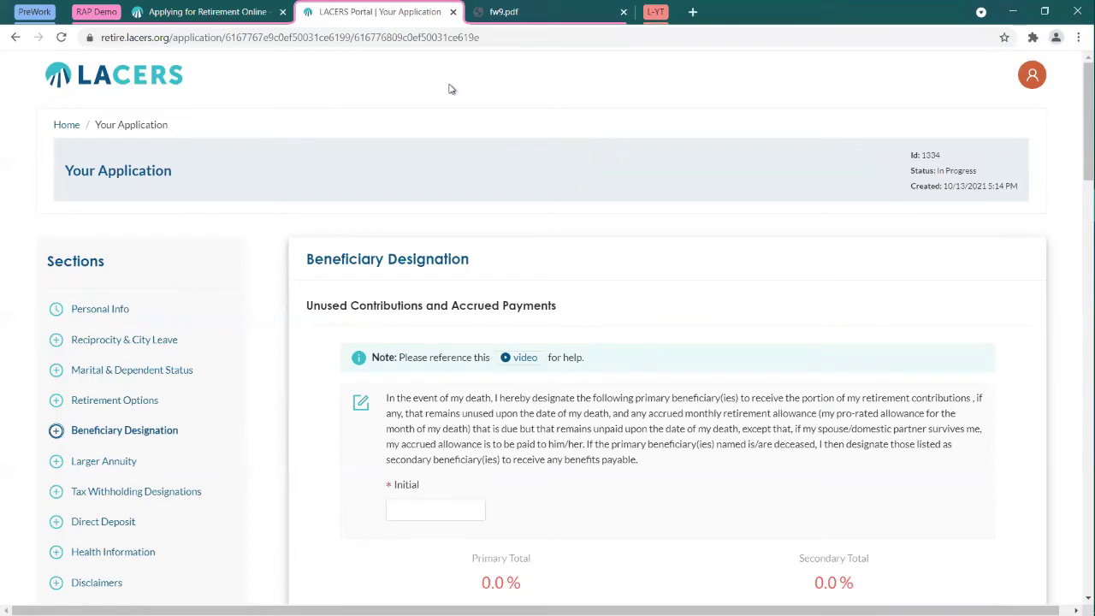
Step: Enter the first primary beneficiary's first name and full last name
{"action": "scroll", "coordinate": [568, 177], "scroll_direction": "down", "scroll_amount": 3}
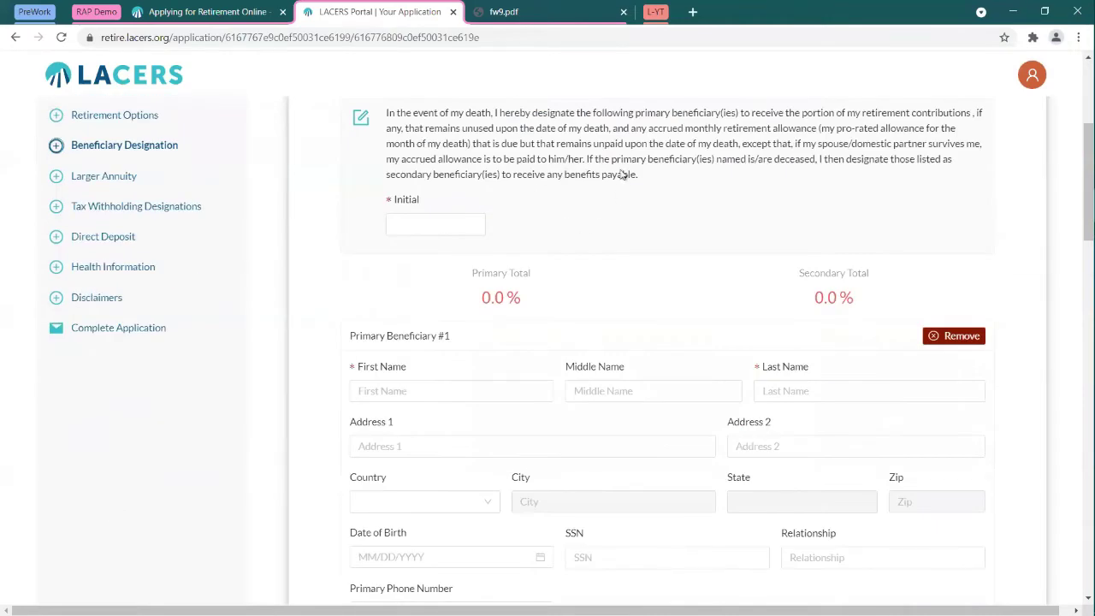
{"action": "scroll", "coordinate": [599, 166], "scroll_direction": "down", "scroll_amount": 2}
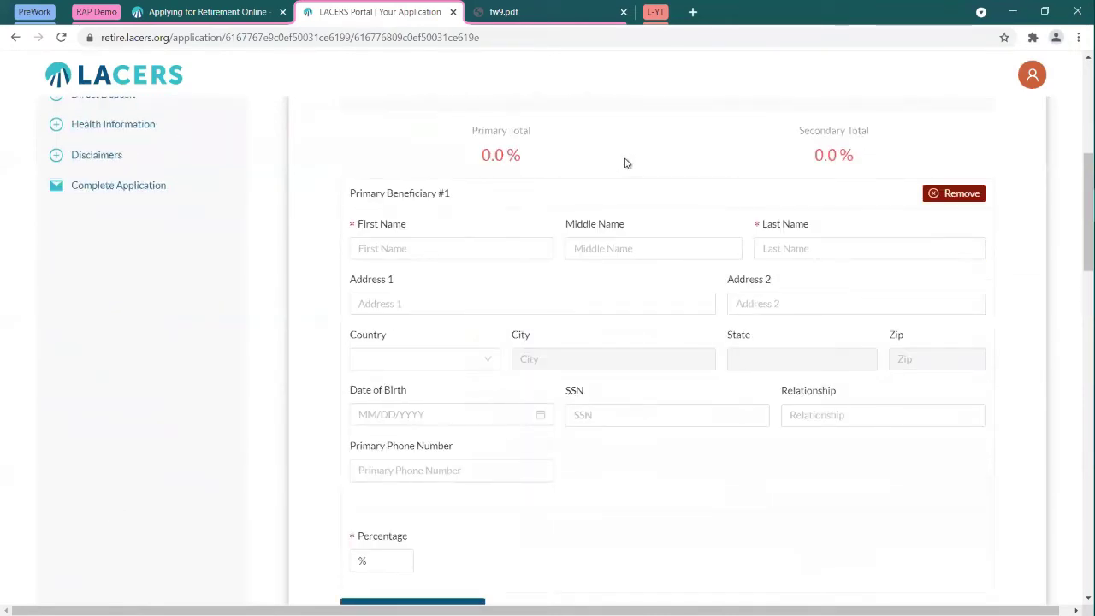
{"action": "scroll", "coordinate": [625, 161], "scroll_direction": "up", "scroll_amount": 1}
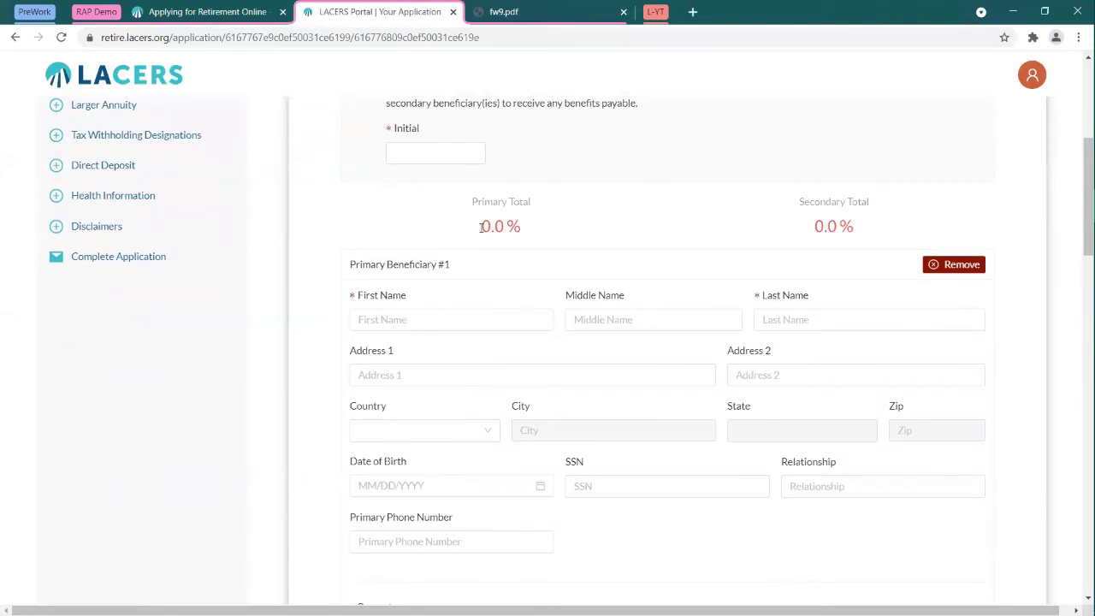
{"action": "left_click_drag", "start_coordinate": [481, 226], "coordinate": [562, 231]}
{"action": "left_click", "coordinate": [552, 232]}
{"action": "left_click", "coordinate": [474, 319]}
{"action": "type", "text": "Jane"}
{"action": "key", "text": "Tab"}
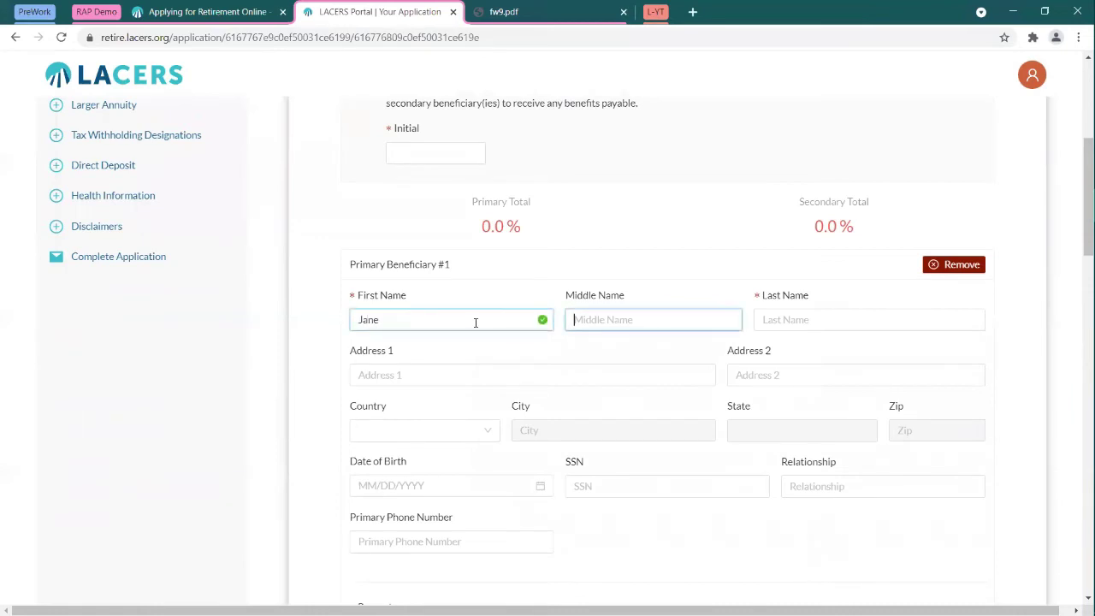
{"action": "key", "text": "Tab"}
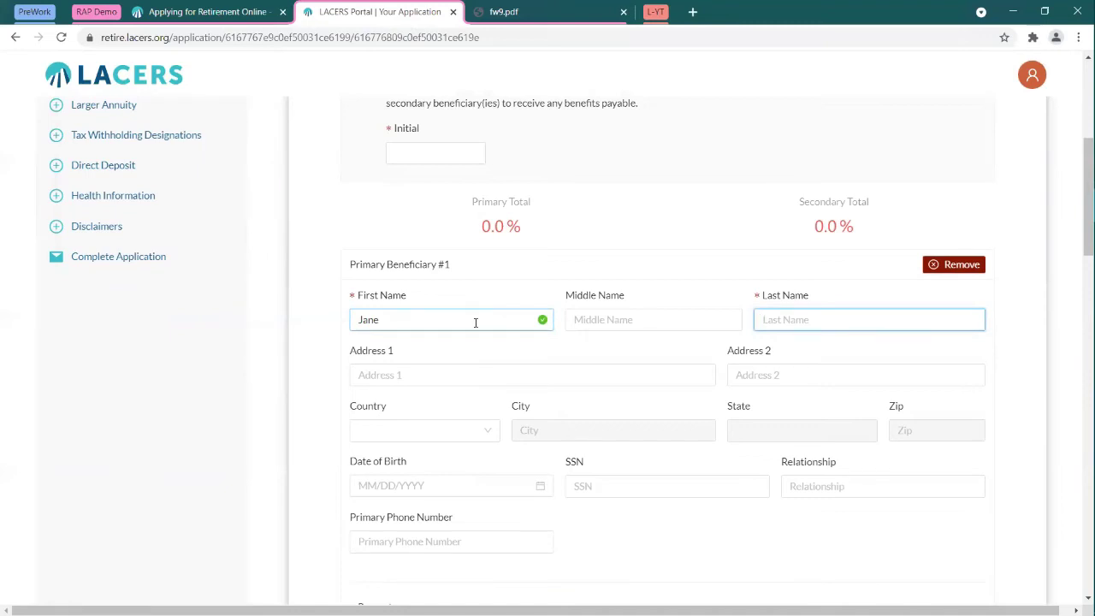
{"action": "type", "text": "Public"}
{"action": "left_click", "coordinate": [304, 290]}
Step: Give the first primary beneficiary a 50% share
{"action": "scroll", "coordinate": [304, 286], "scroll_direction": "down", "scroll_amount": 2}
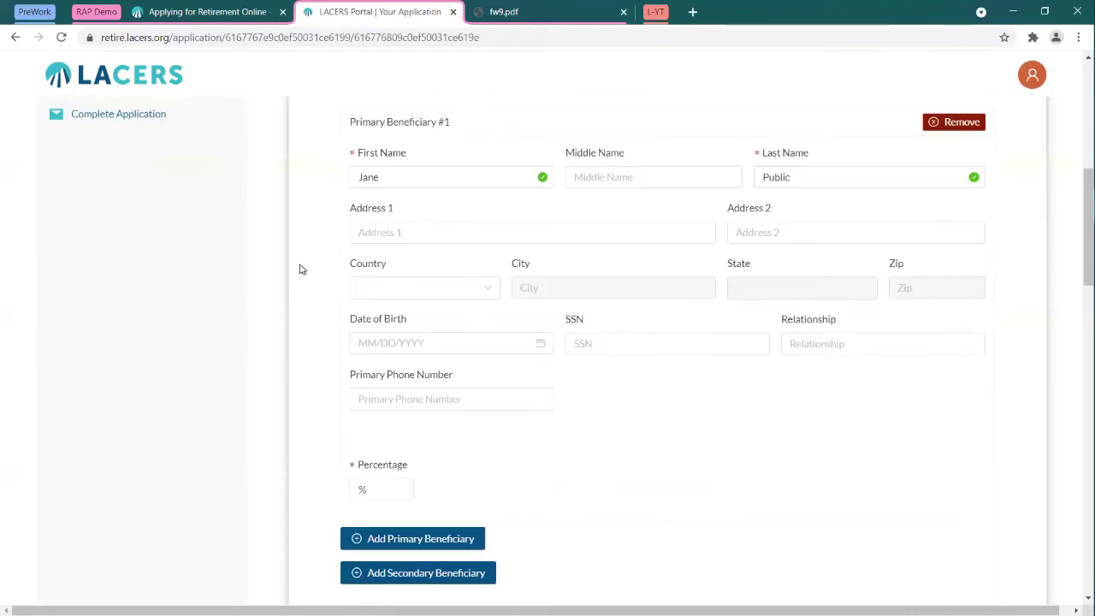
{"action": "left_click", "coordinate": [381, 489]}
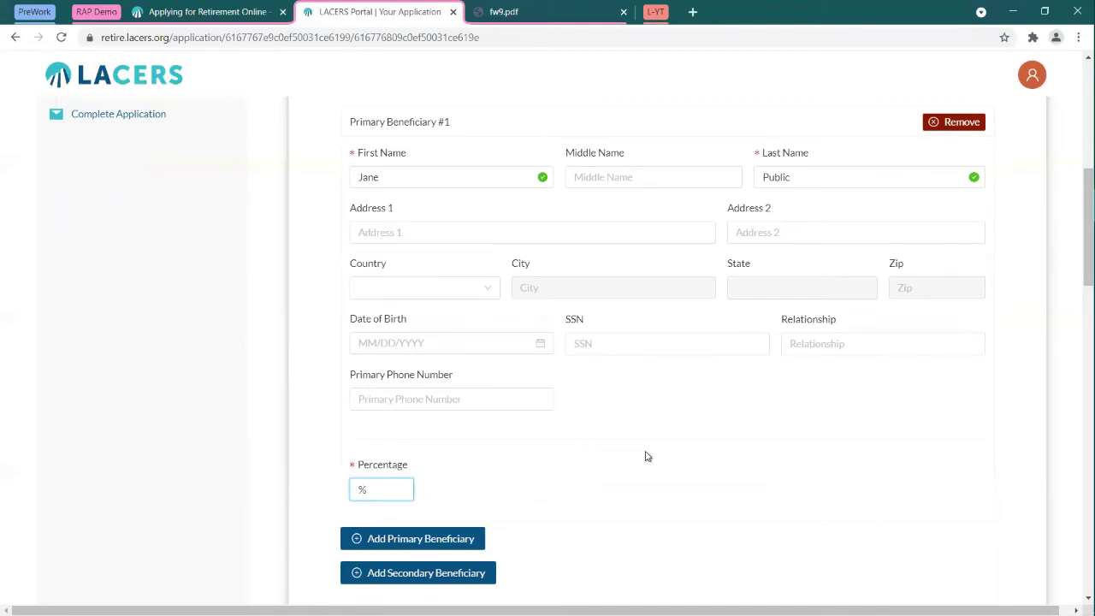
{"action": "type", "text": "50"}
{"action": "left_click", "coordinate": [667, 472]}
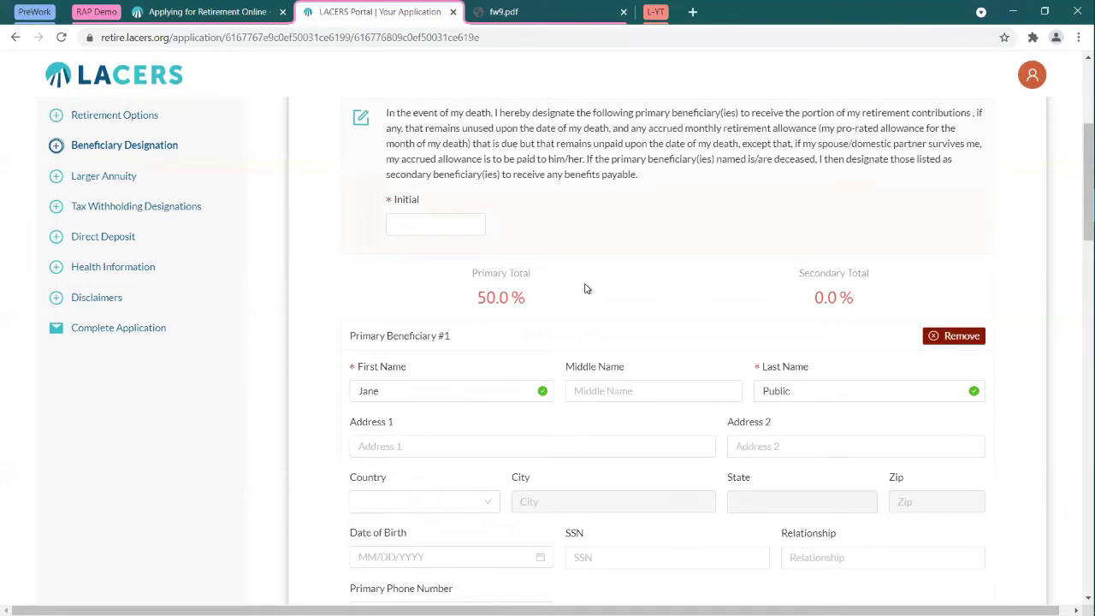
Step: Add a second primary beneficiary with first and last name and a 50% share
{"action": "scroll", "coordinate": [584, 288], "scroll_direction": "down", "scroll_amount": 3}
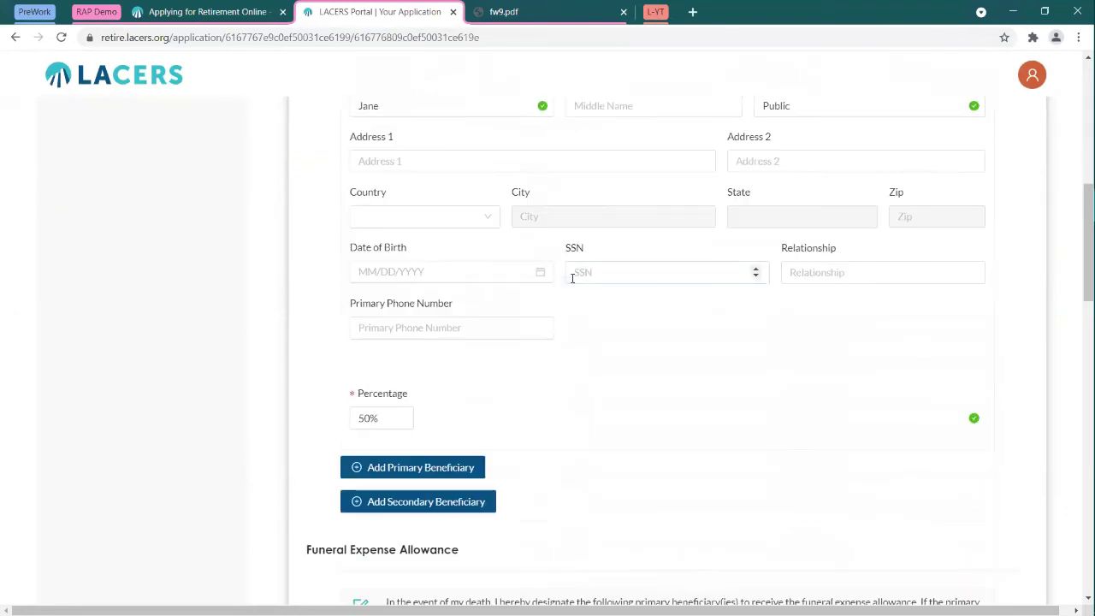
{"action": "left_click", "coordinate": [459, 470]}
{"action": "left_click", "coordinate": [416, 522]}
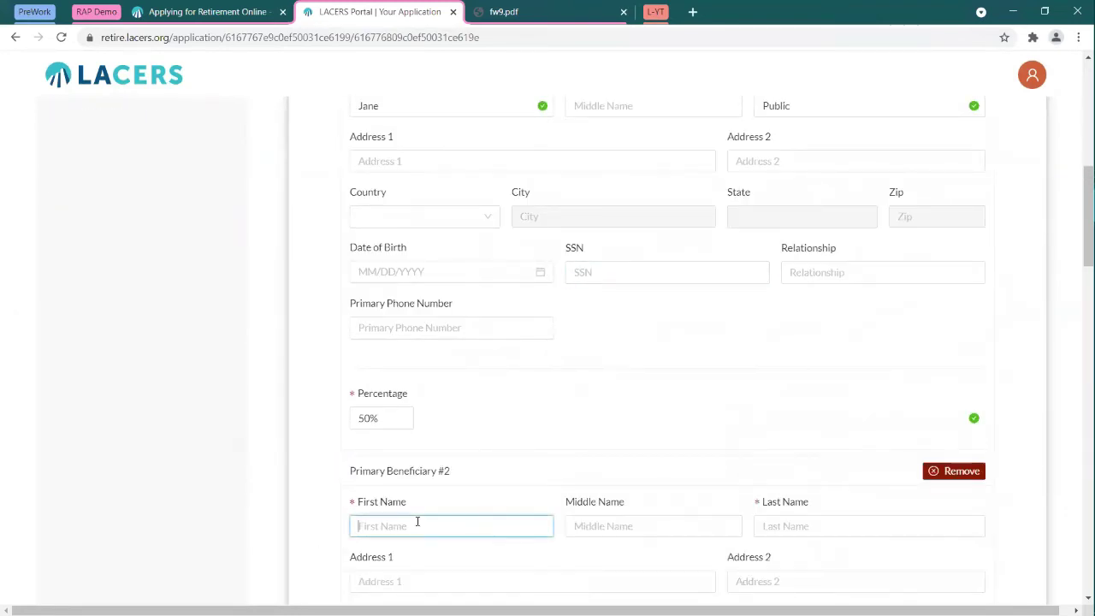
{"action": "type", "text": "Jon"}
{"action": "key", "text": "Tab"}
{"action": "key", "text": "Tab"}
{"action": "type", "text": "Public"}
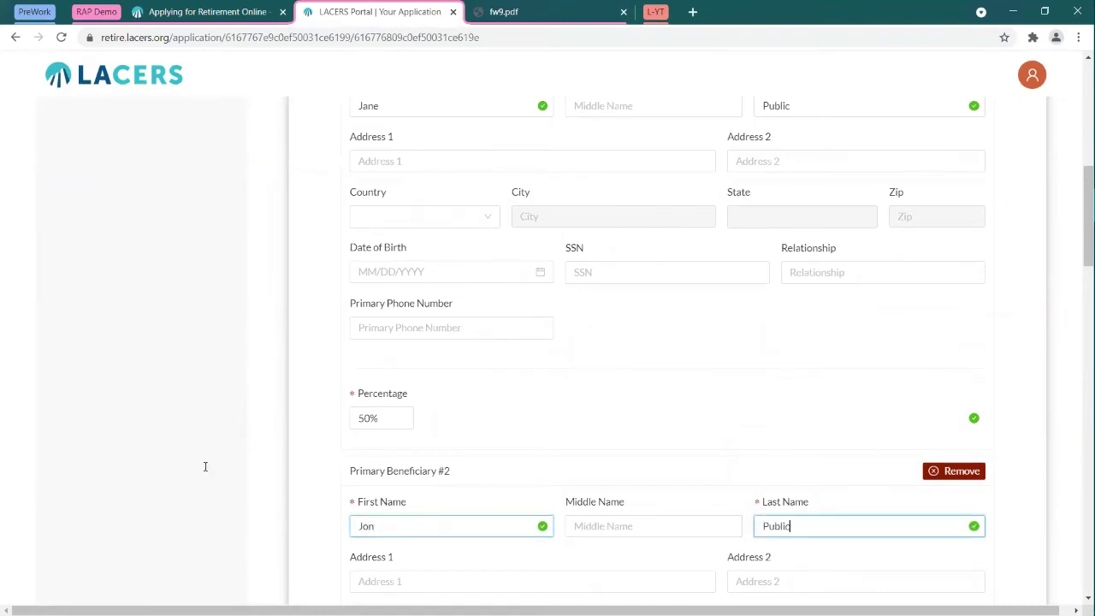
{"action": "scroll", "coordinate": [359, 337], "scroll_direction": "down", "scroll_amount": 2}
{"action": "scroll", "coordinate": [402, 547], "scroll_direction": "down", "scroll_amount": 1}
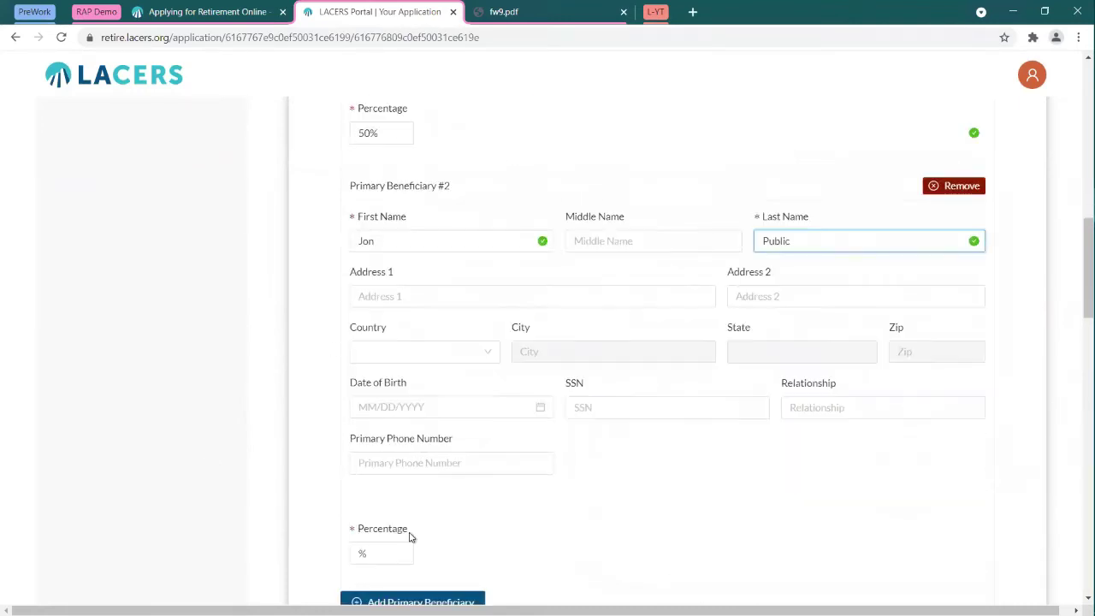
{"action": "left_click", "coordinate": [382, 553]}
{"action": "type", "text": "50"}
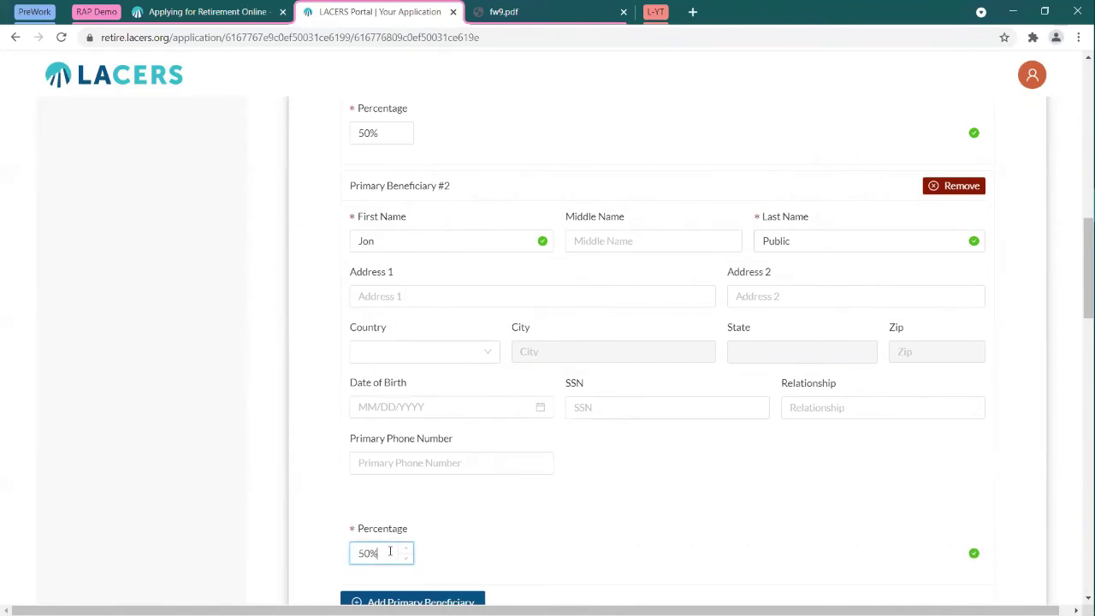
{"action": "scroll", "coordinate": [587, 311], "scroll_direction": "up", "scroll_amount": 10}
{"action": "scroll", "coordinate": [649, 443], "scroll_direction": "down", "scroll_amount": 2}
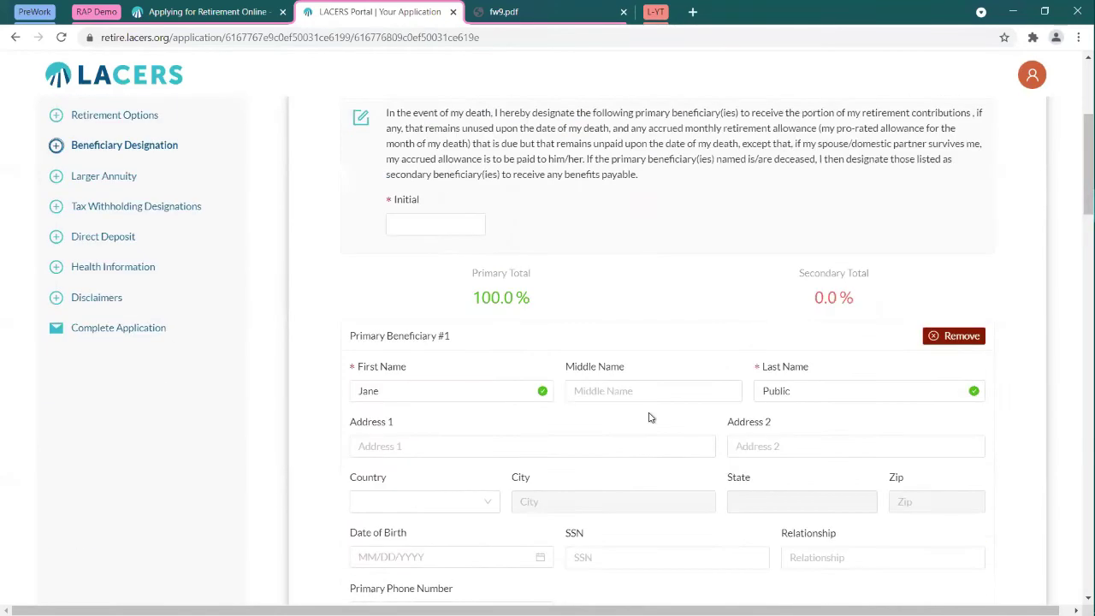
{"action": "left_click", "coordinate": [643, 445]}
Step: Remove Beneficiary #2 from the primary beneficiaries
{"action": "scroll", "coordinate": [619, 359], "scroll_direction": "down", "scroll_amount": 6}
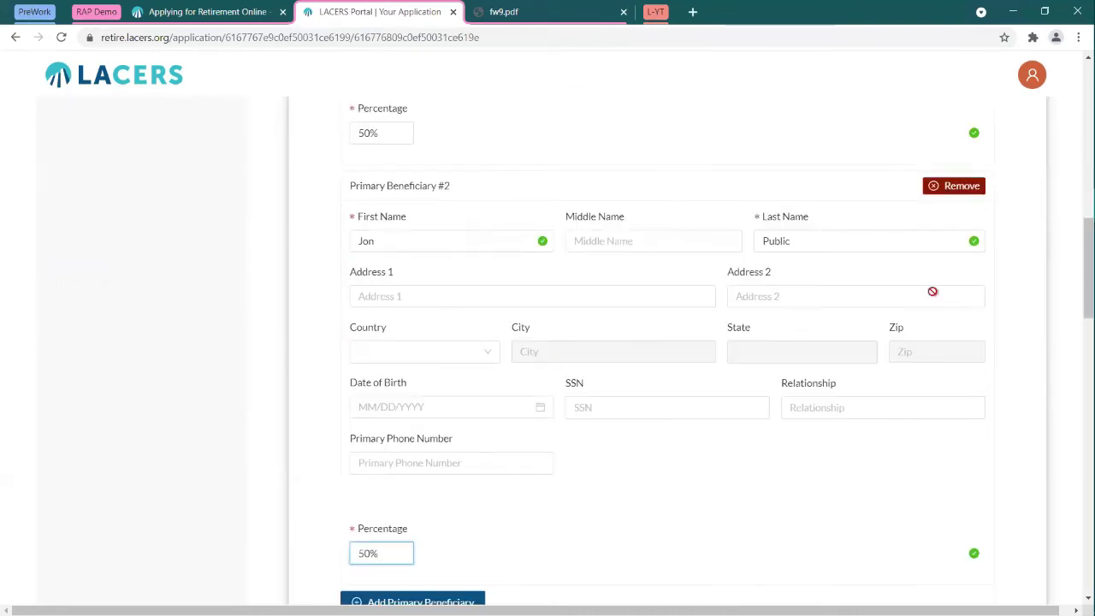
{"action": "left_click", "coordinate": [944, 187]}
{"action": "scroll", "coordinate": [937, 197], "scroll_direction": "up", "scroll_amount": 4}
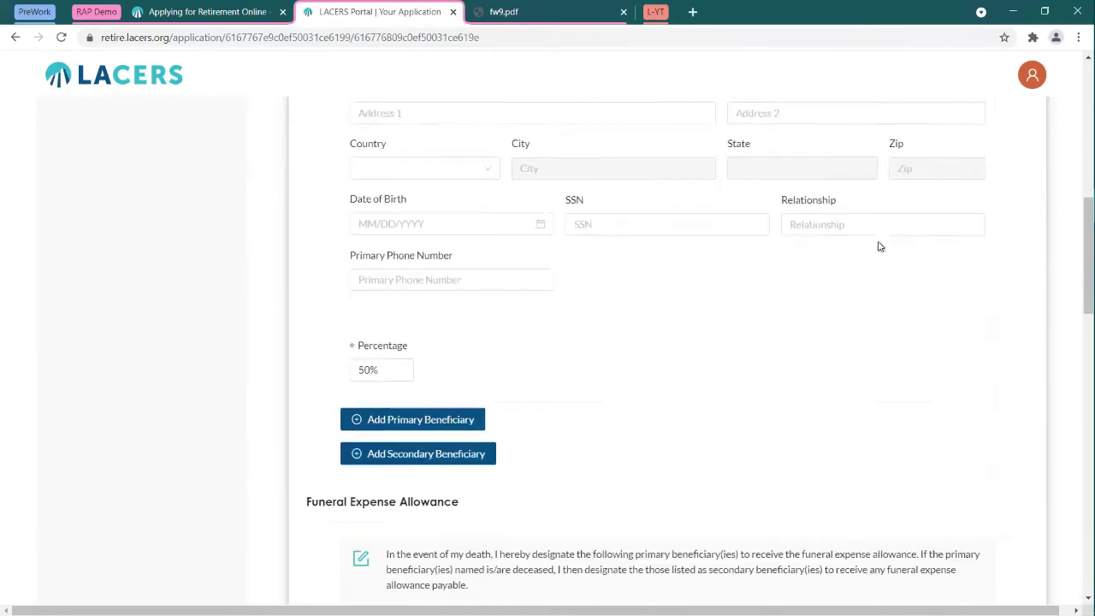
Step: Change the first beneficiary's share from 50% to 100%
{"action": "left_click", "coordinate": [383, 513]}
{"action": "left_click_drag", "start_coordinate": [382, 513], "coordinate": [347, 518]}
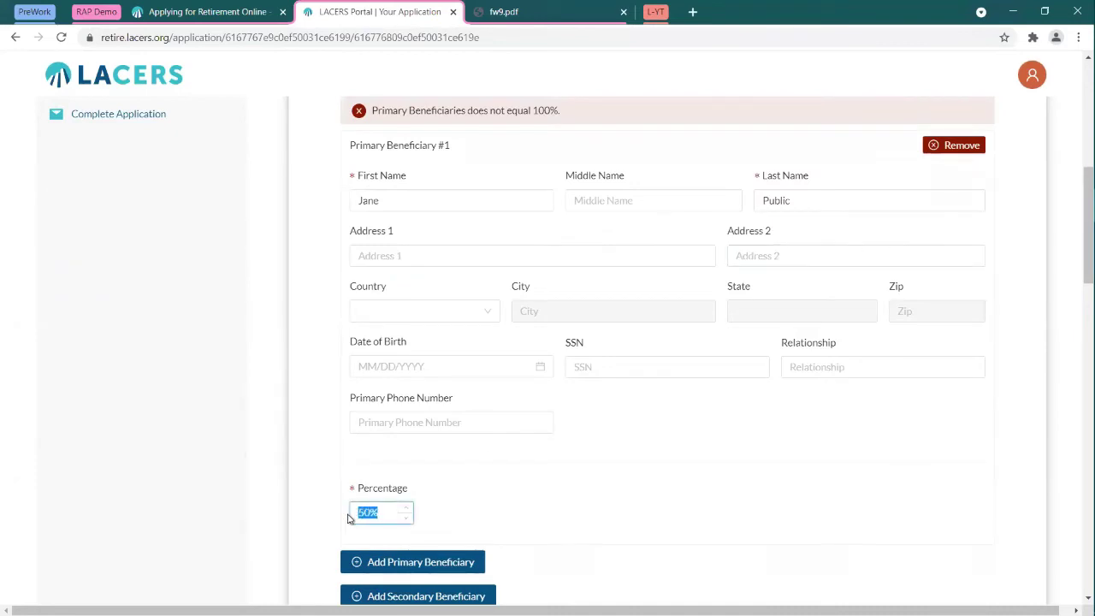
{"action": "type", "text": "100"}
{"action": "left_click", "coordinate": [606, 525]}
{"action": "scroll", "coordinate": [605, 528], "scroll_direction": "up", "scroll_amount": 2}
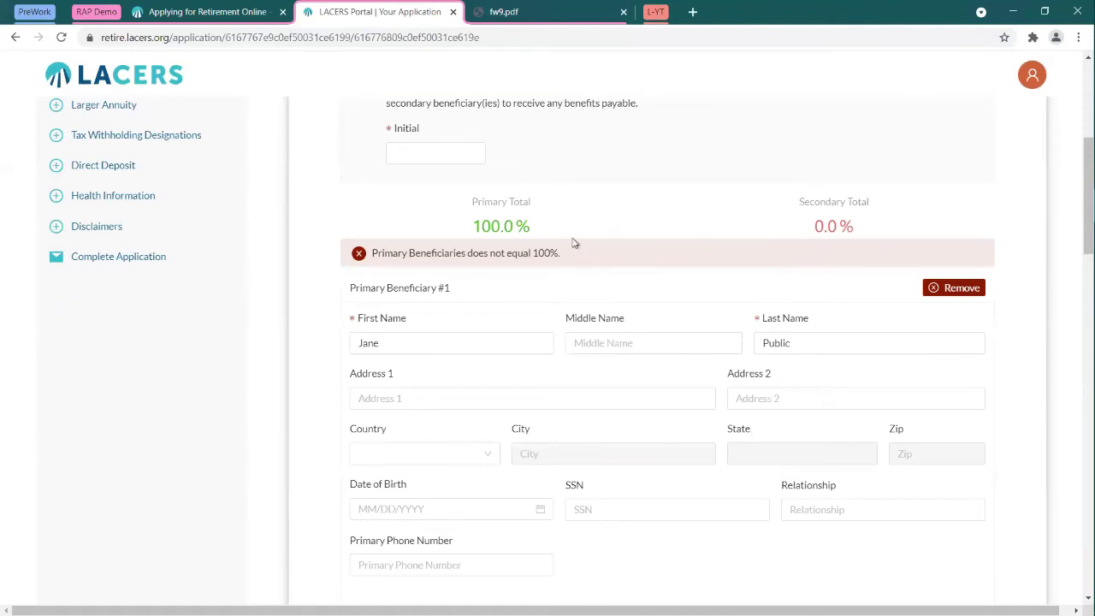
Step: Check the Primary Total warning, then navigate to another application section
{"action": "left_click_drag", "start_coordinate": [371, 249], "coordinate": [581, 259]}
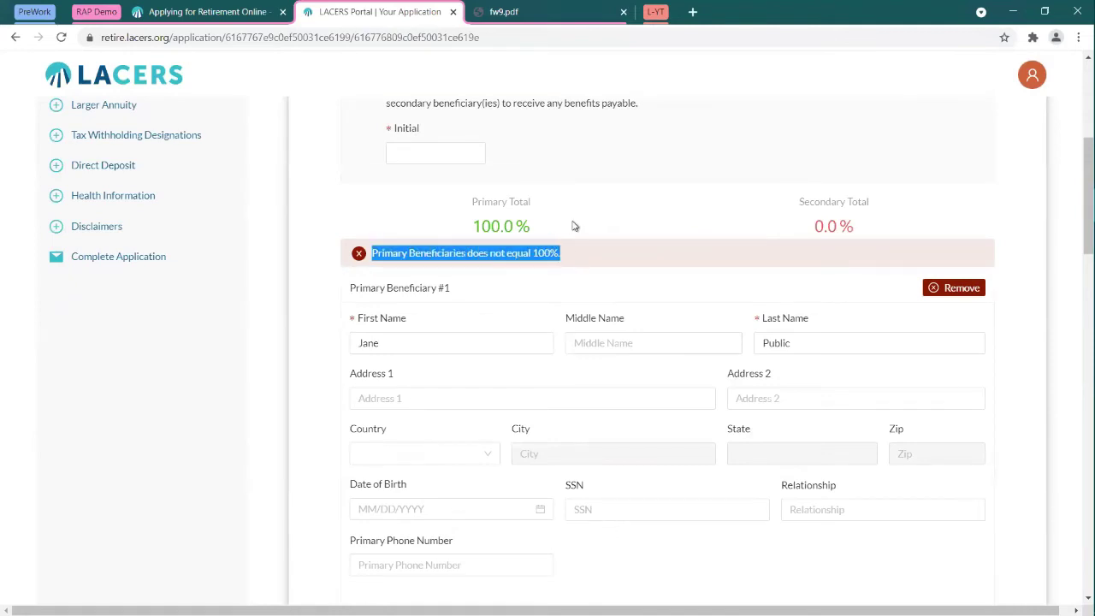
{"action": "left_click", "coordinate": [572, 225]}
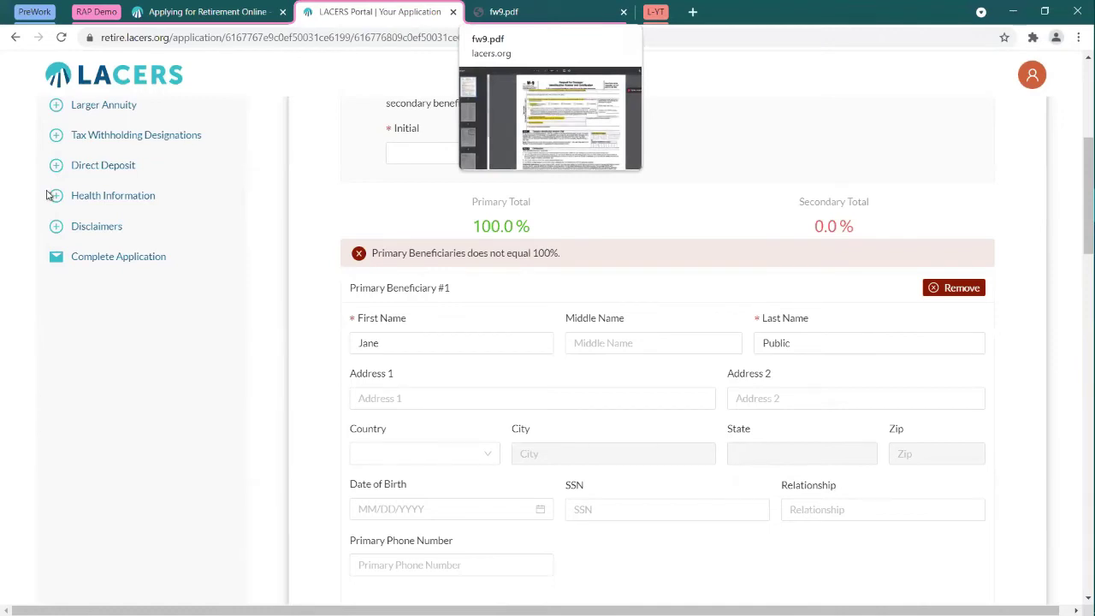
{"action": "scroll", "coordinate": [415, 205], "scroll_direction": "up", "scroll_amount": 2}
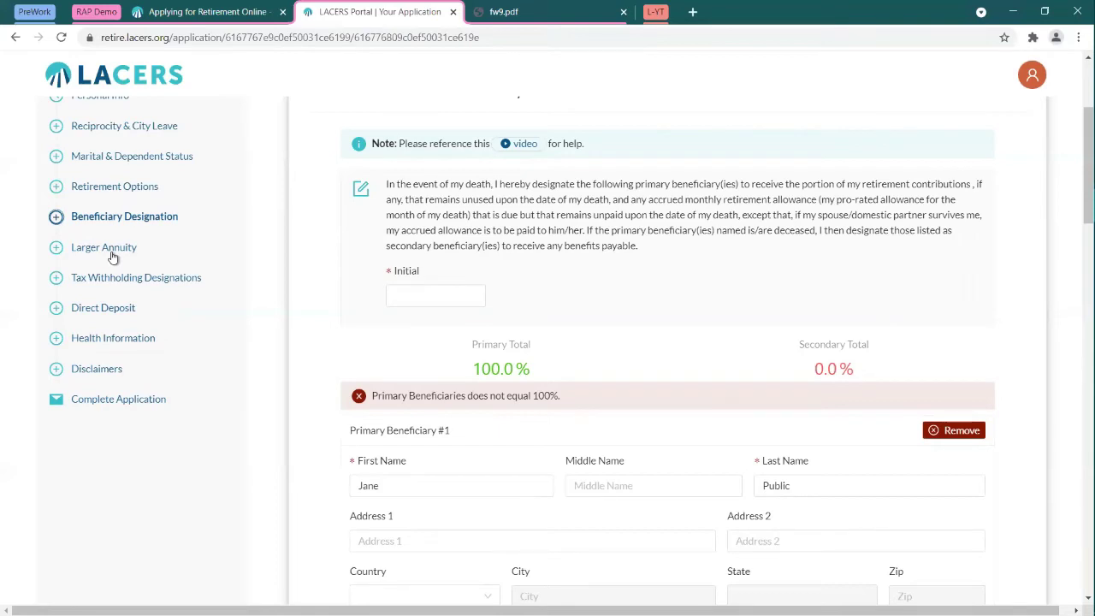
{"action": "left_click", "coordinate": [126, 340]}
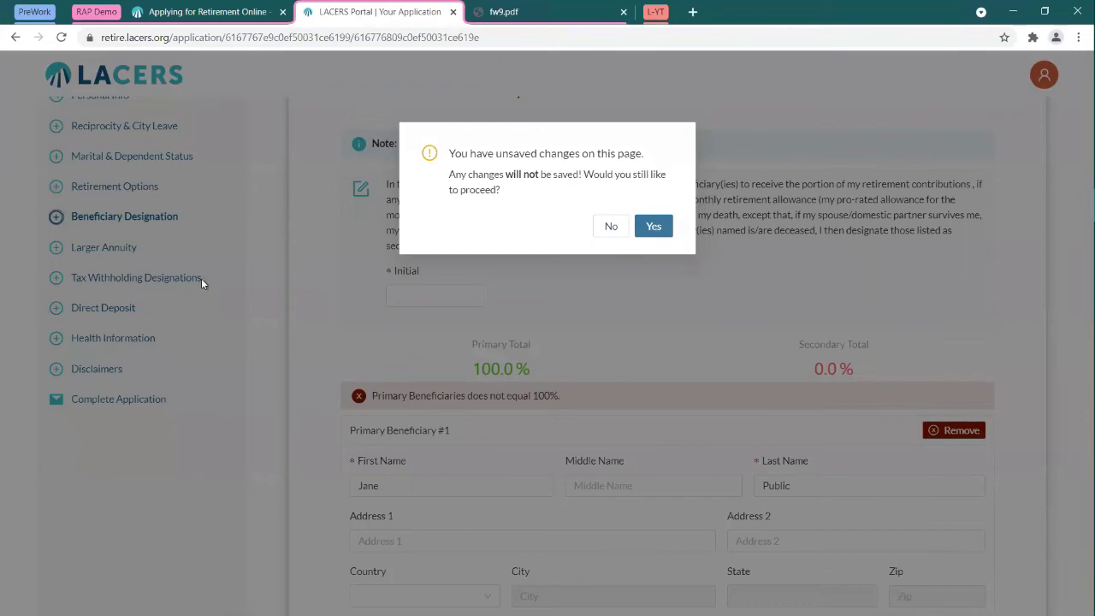
Step: Stay on Beneficiary Designation, go to Next Section, and choose Save for later
{"action": "left_click", "coordinate": [609, 231]}
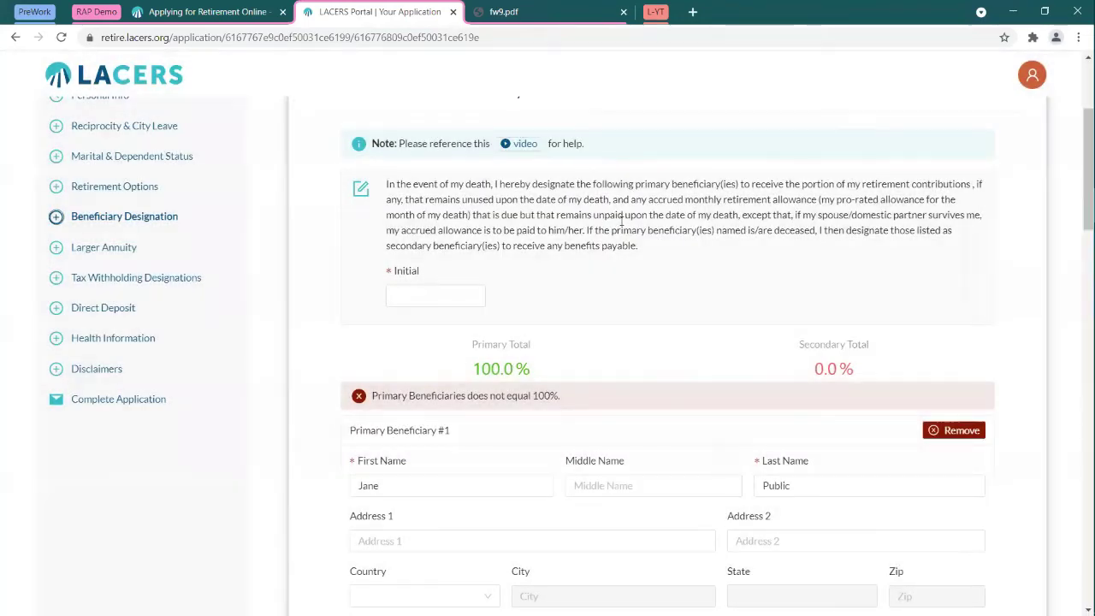
{"action": "scroll", "coordinate": [622, 218], "scroll_direction": "down", "scroll_amount": 15}
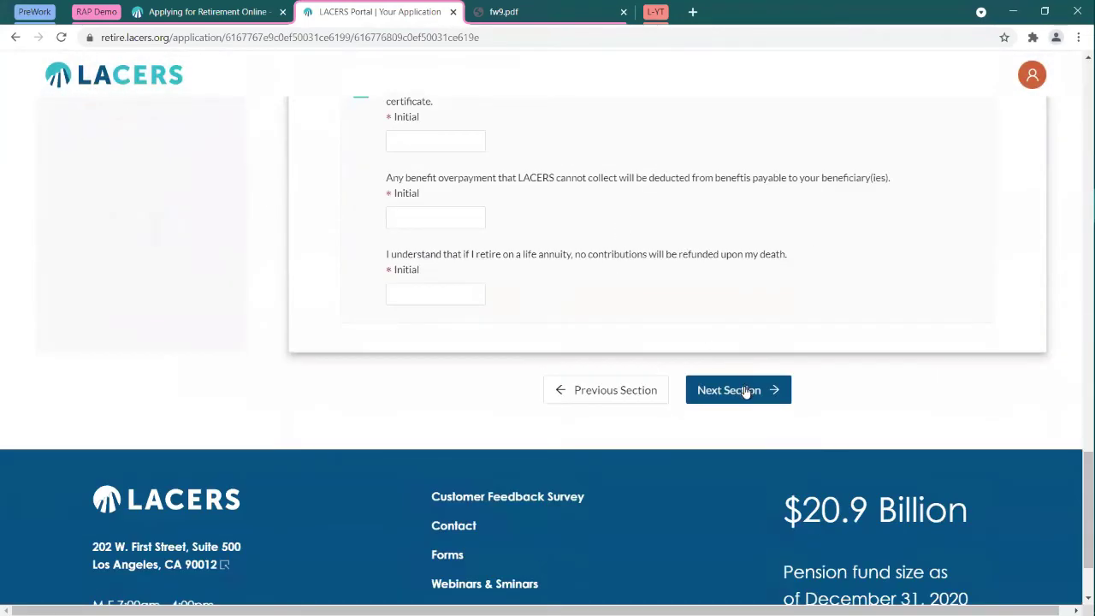
{"action": "left_click", "coordinate": [746, 390]}
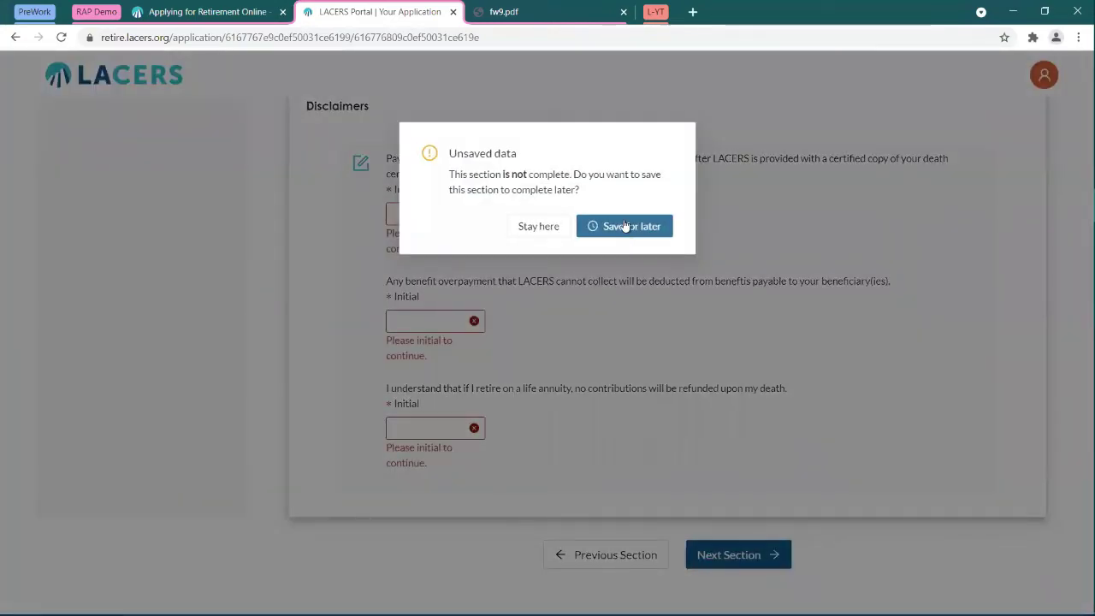
{"action": "left_click", "coordinate": [625, 226]}
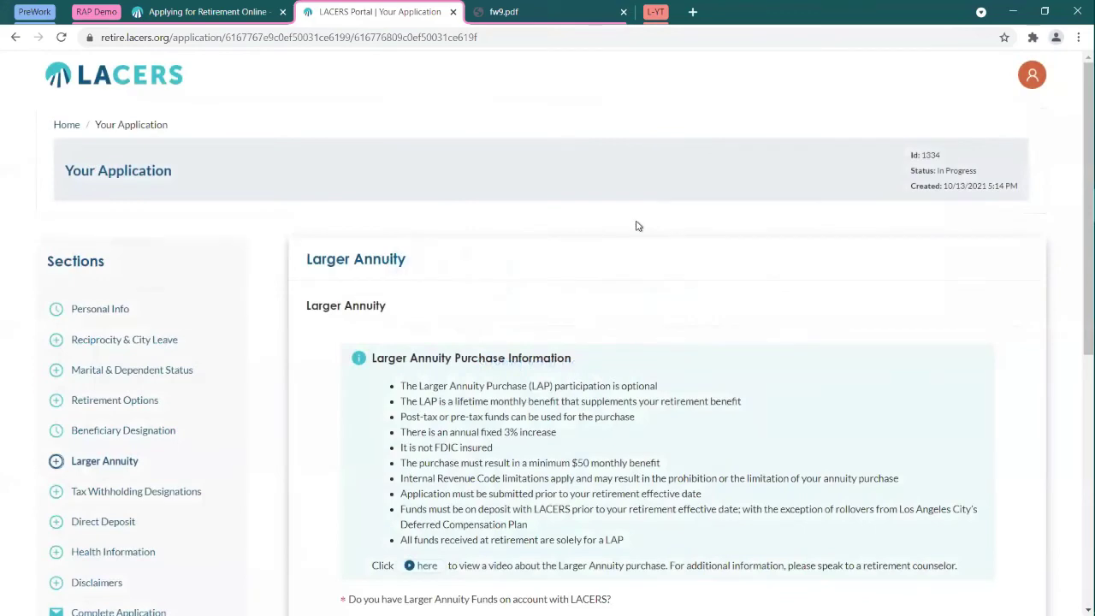
Step: Open Health Information and answer Yes to enrolling in the LACERS Medical Plan
{"action": "left_click", "coordinate": [117, 553]}
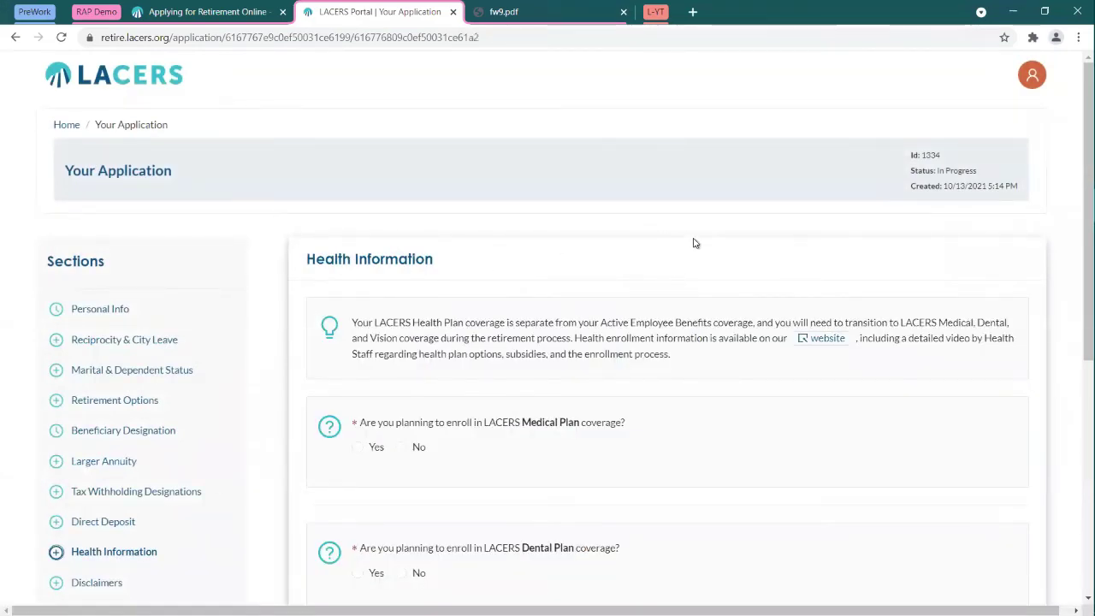
{"action": "scroll", "coordinate": [679, 225], "scroll_direction": "down", "scroll_amount": 2}
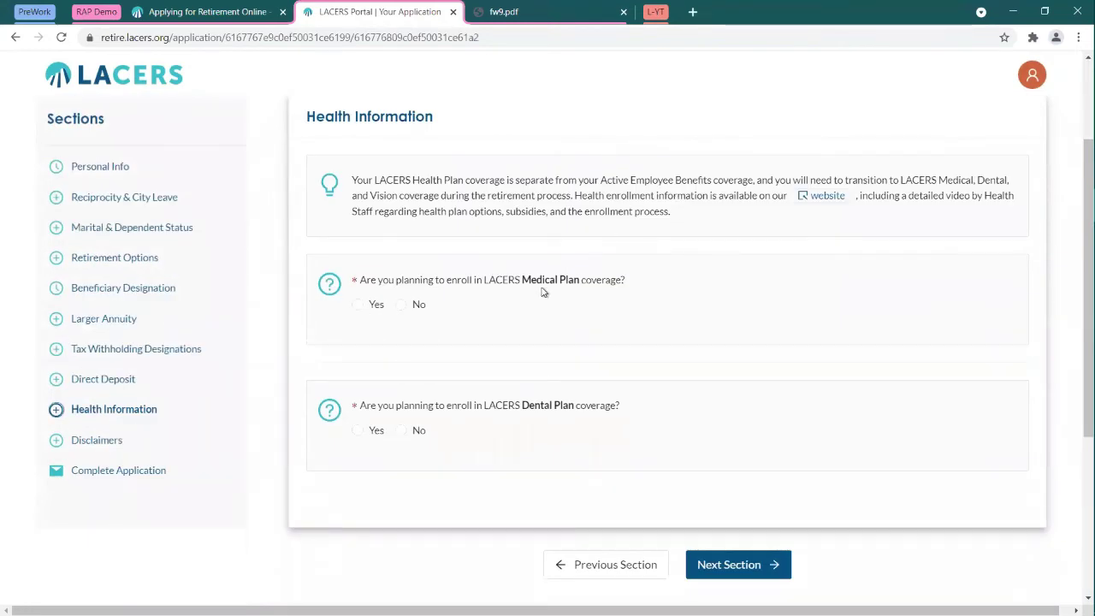
{"action": "left_click", "coordinate": [361, 308]}
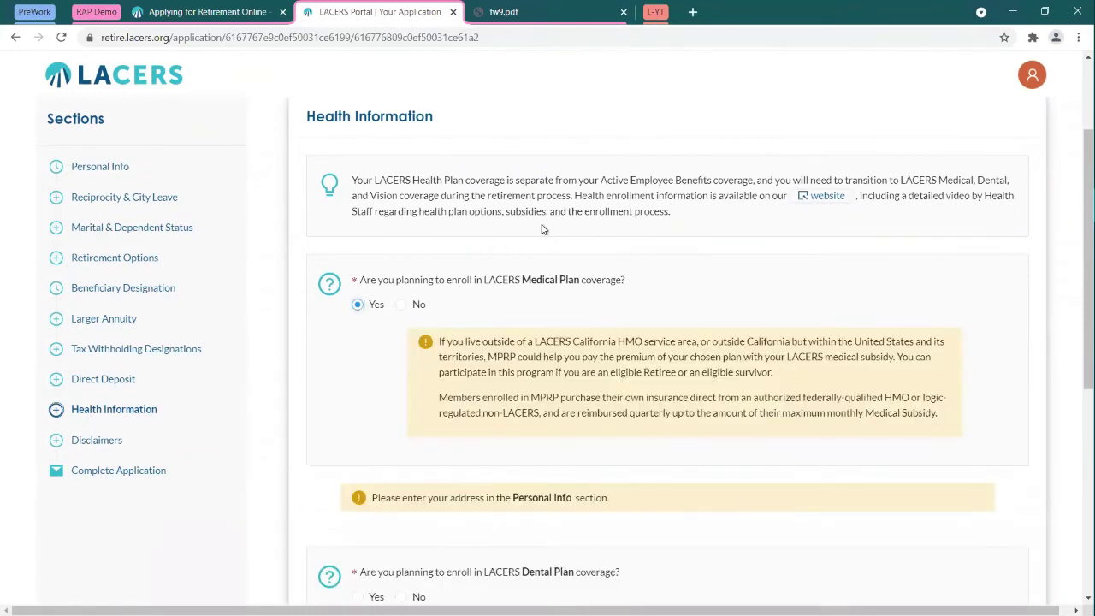
{"action": "scroll", "coordinate": [572, 219], "scroll_direction": "down", "scroll_amount": 1}
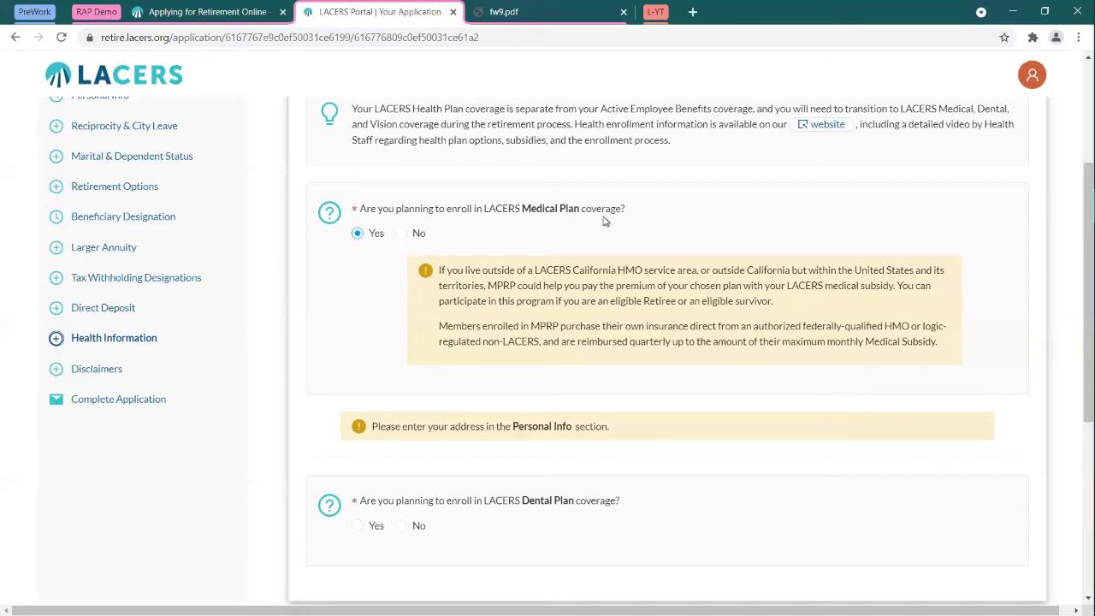
{"action": "scroll", "coordinate": [161, 298], "scroll_direction": "up", "scroll_amount": 3}
Step: Return to Personal Info without saving and set the retirement address to Same as Current Address
{"action": "left_click", "coordinate": [94, 310]}
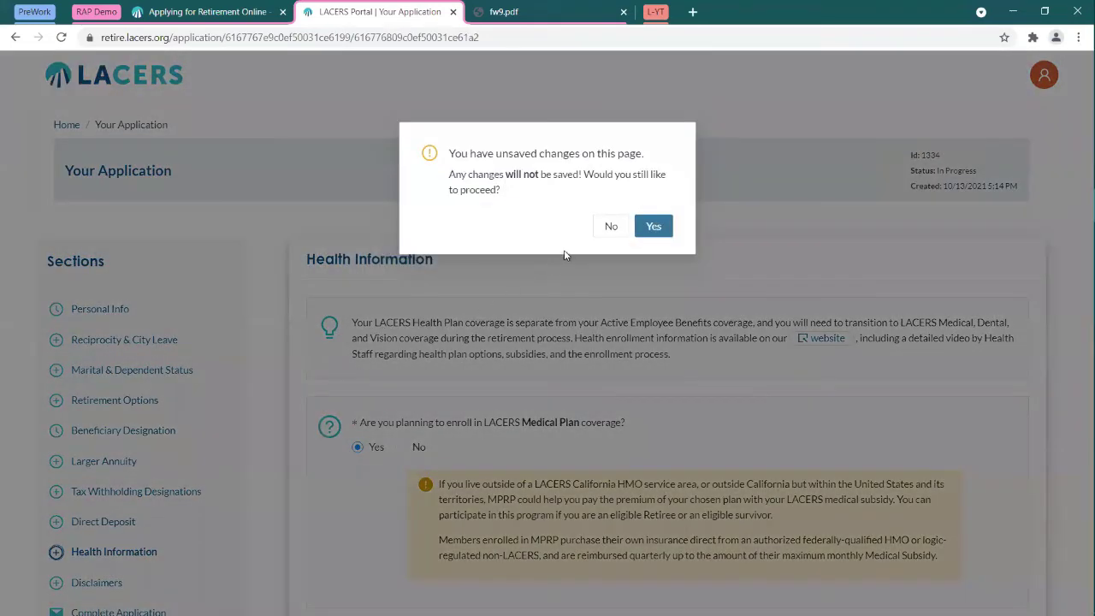
{"action": "left_click", "coordinate": [652, 226]}
{"action": "scroll", "coordinate": [569, 273], "scroll_direction": "down", "scroll_amount": 3}
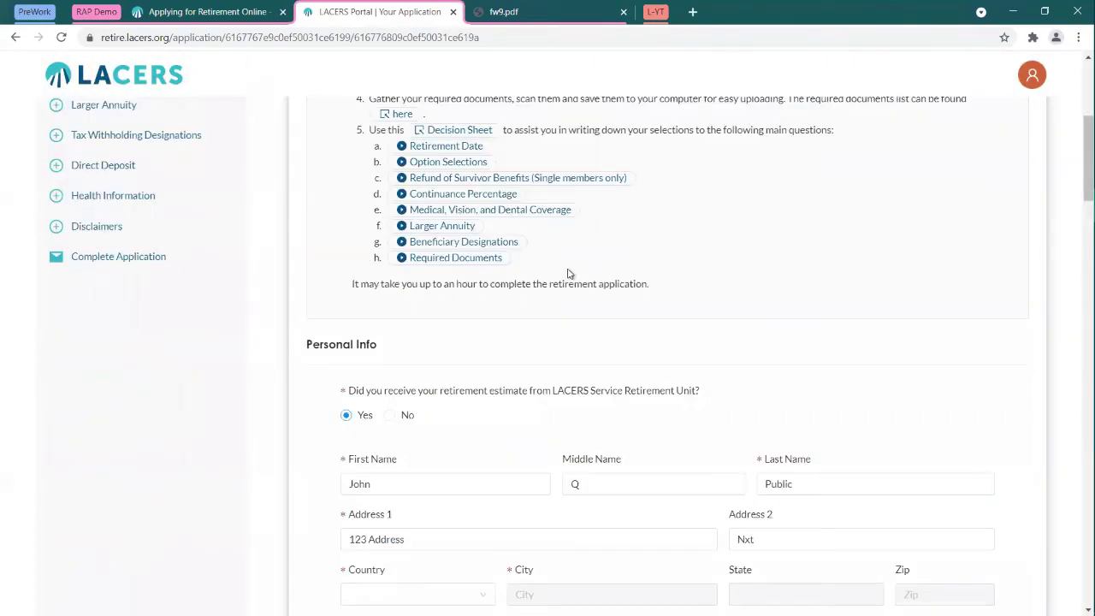
{"action": "scroll", "coordinate": [615, 205], "scroll_direction": "down", "scroll_amount": 10}
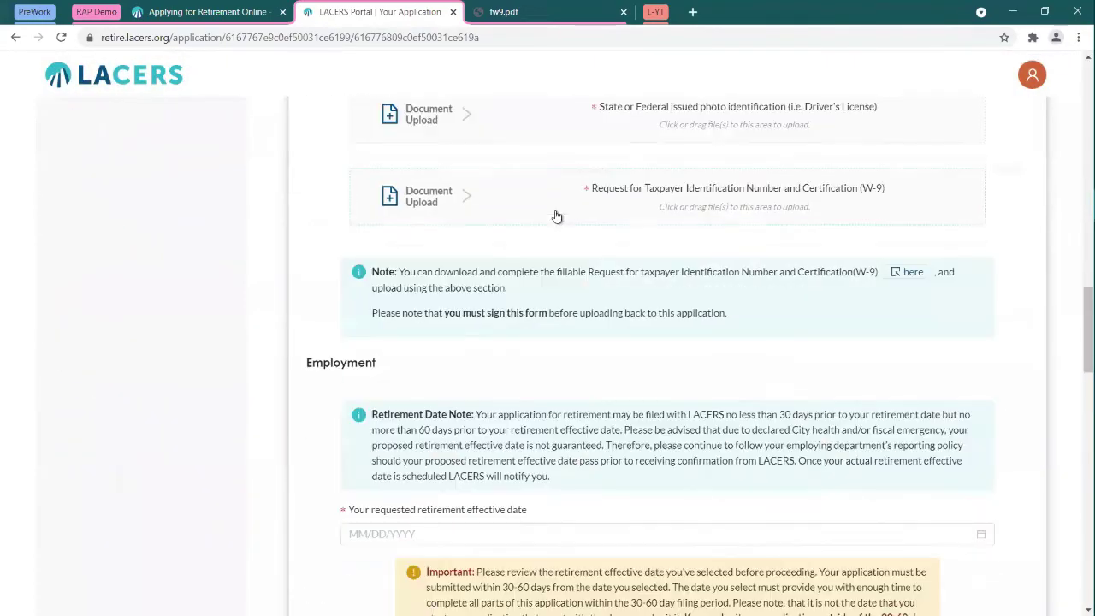
{"action": "scroll", "coordinate": [560, 217], "scroll_direction": "down", "scroll_amount": 12}
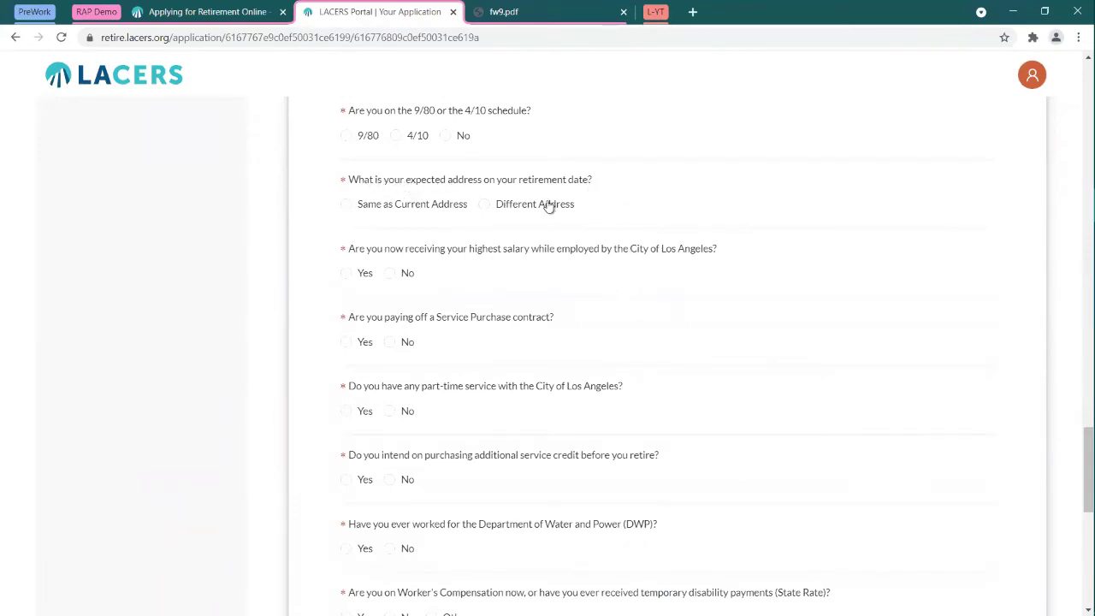
{"action": "left_click", "coordinate": [514, 205]}
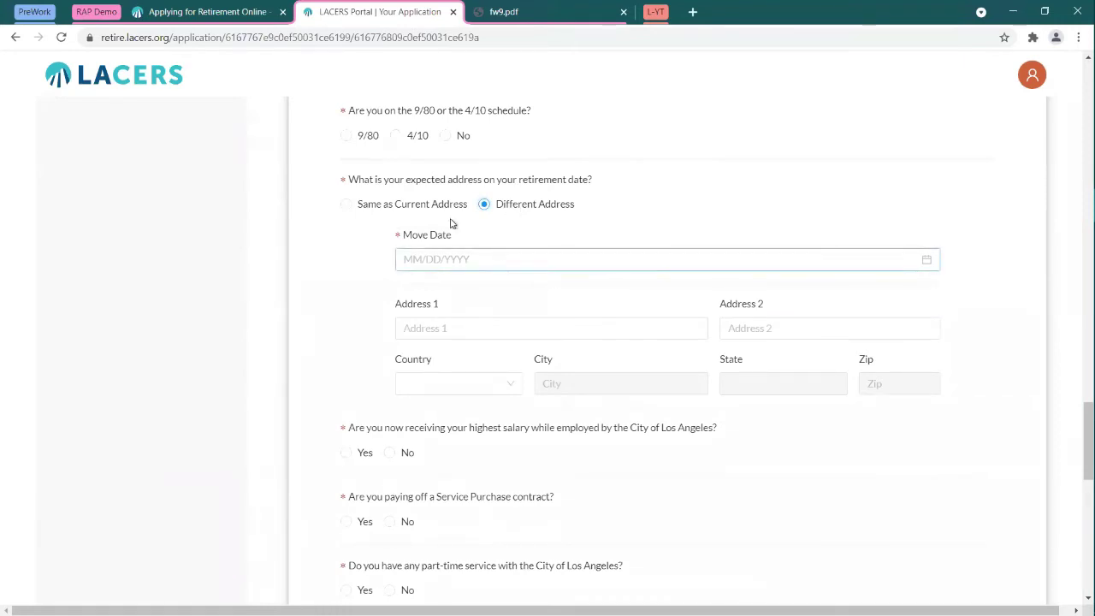
{"action": "left_click", "coordinate": [402, 205]}
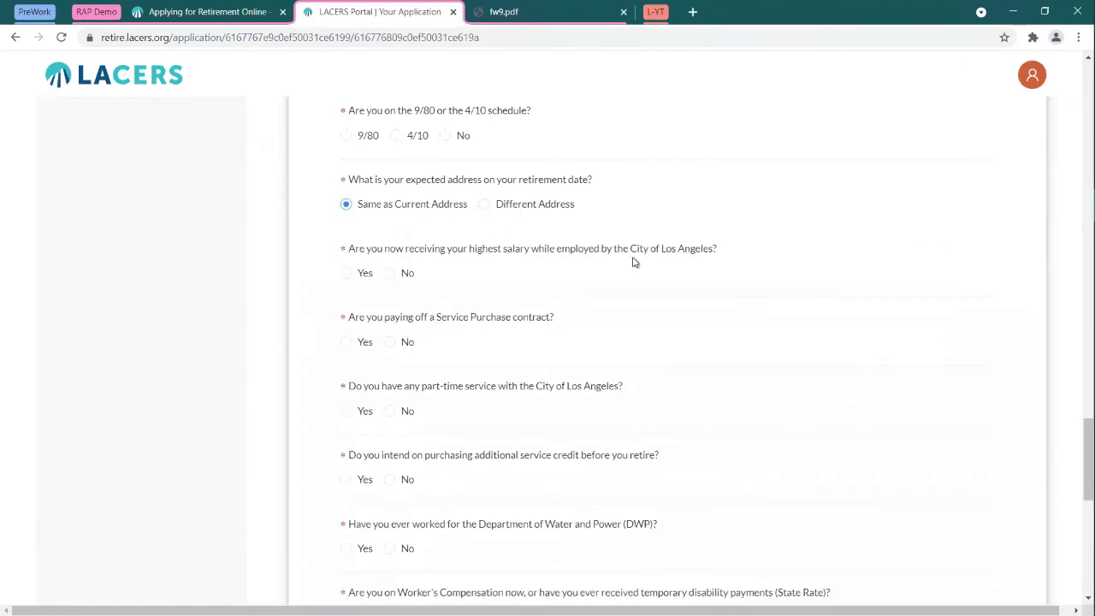
Step: Close the fw9.pdf browser tab and scroll back to the top
{"action": "scroll", "coordinate": [650, 272], "scroll_direction": "up", "scroll_amount": 10}
{"action": "scroll", "coordinate": [654, 273], "scroll_direction": "up", "scroll_amount": 15}
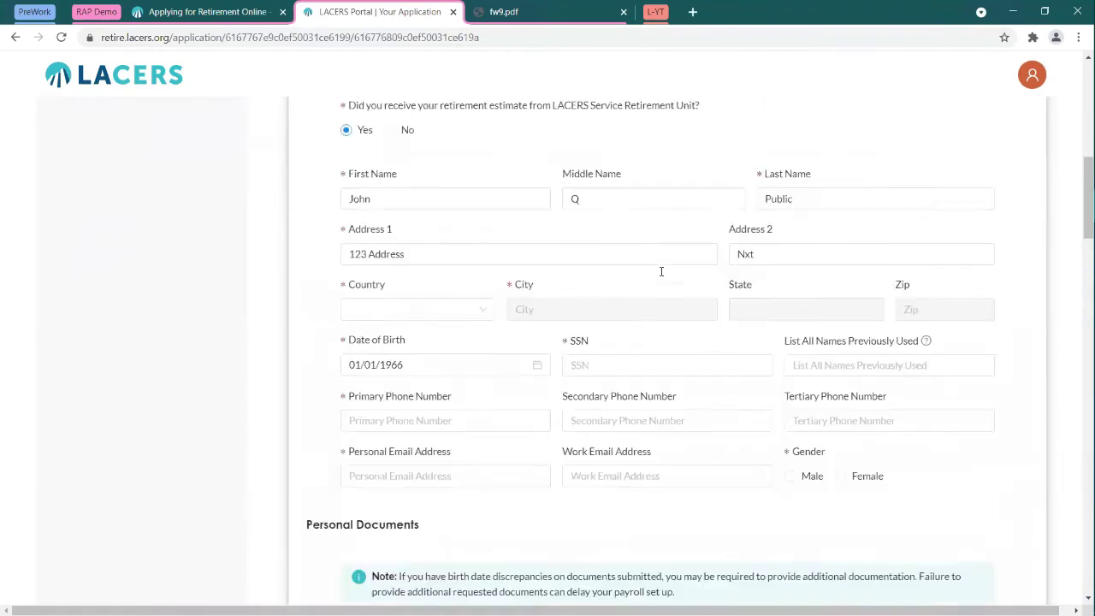
{"action": "scroll", "coordinate": [659, 274], "scroll_direction": "down", "scroll_amount": 1}
{"action": "scroll", "coordinate": [661, 276], "scroll_direction": "down", "scroll_amount": 1}
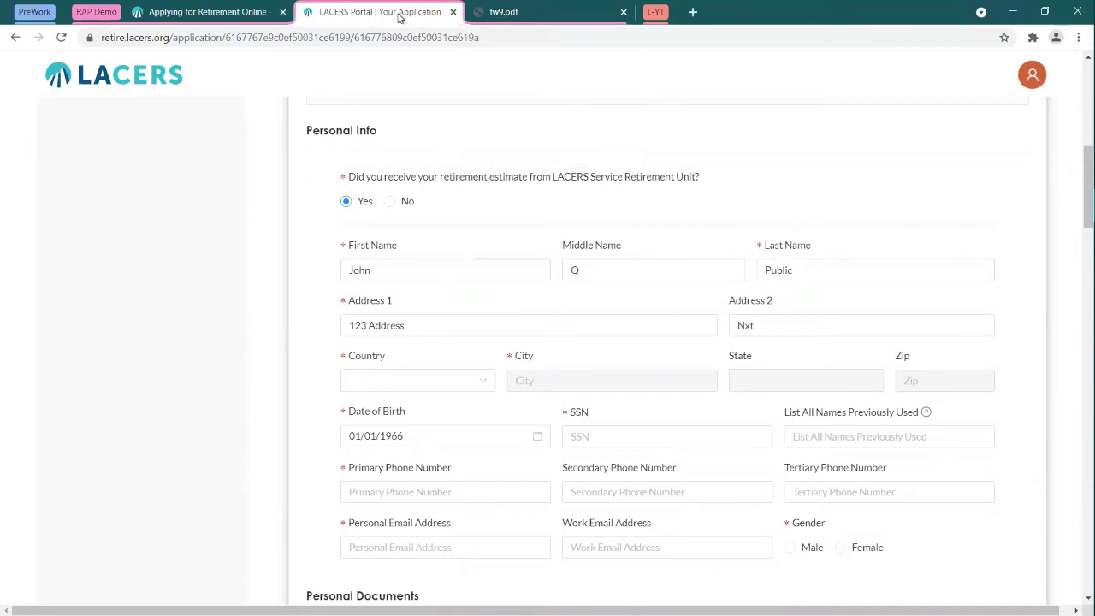
{"action": "middle_click", "coordinate": [510, 16]}
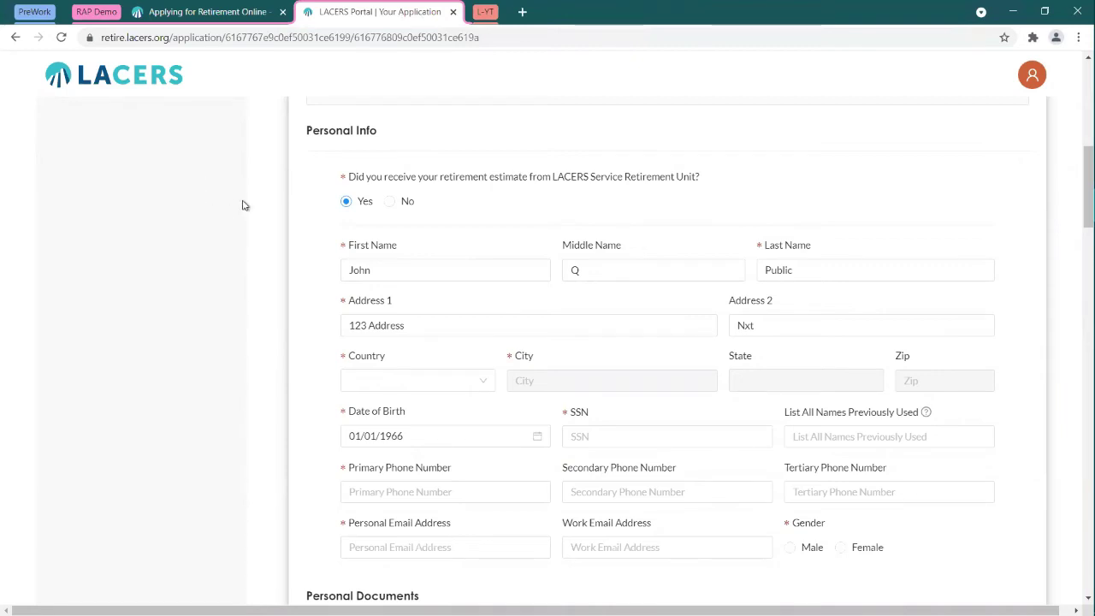
{"action": "scroll", "coordinate": [242, 205], "scroll_direction": "up", "scroll_amount": 6}
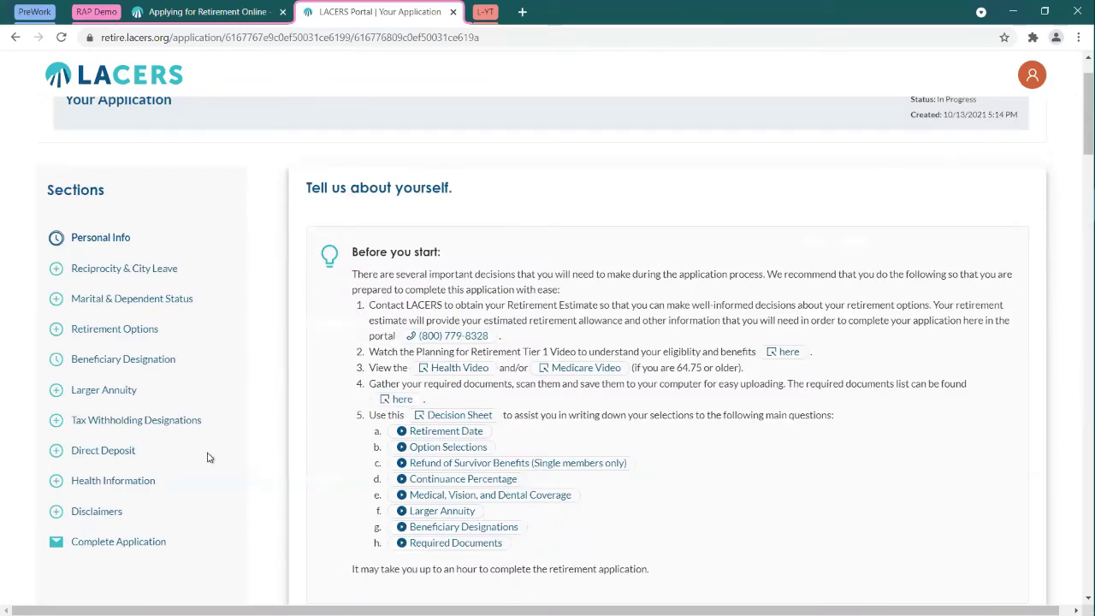
Step: Open Disclaimers without saving the current page and scroll through each disclaimer
{"action": "left_click", "coordinate": [81, 512]}
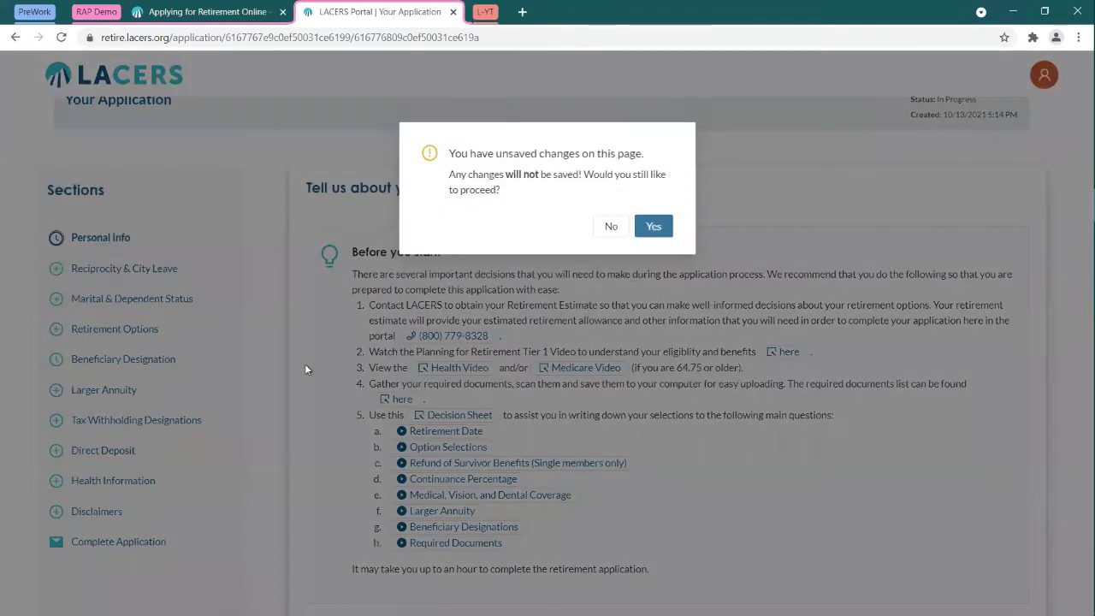
{"action": "left_click", "coordinate": [670, 226]}
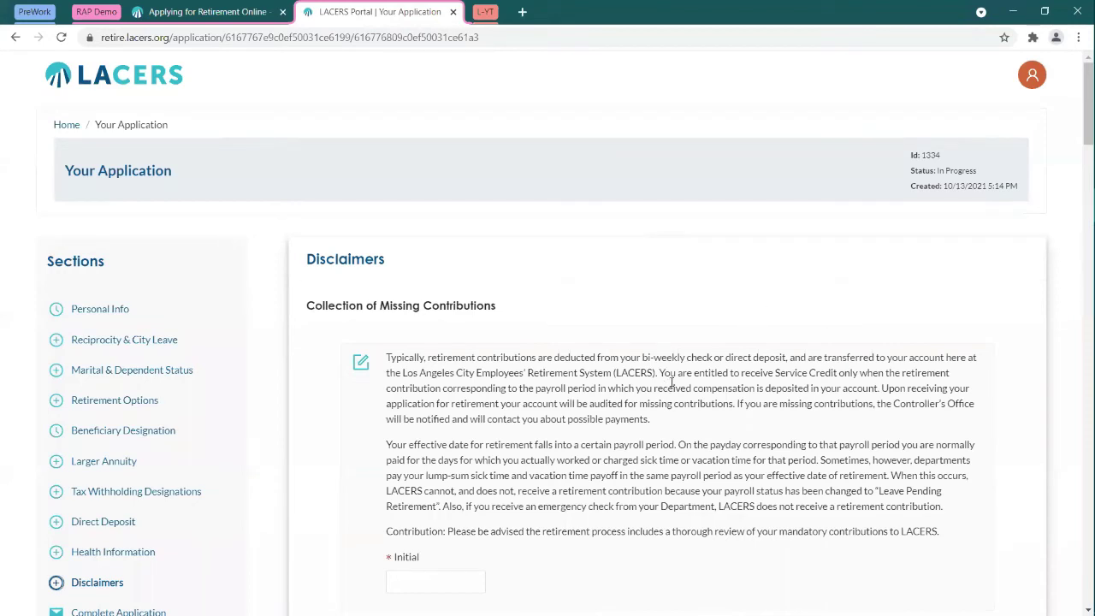
{"action": "scroll", "coordinate": [720, 346], "scroll_direction": "down", "scroll_amount": 2}
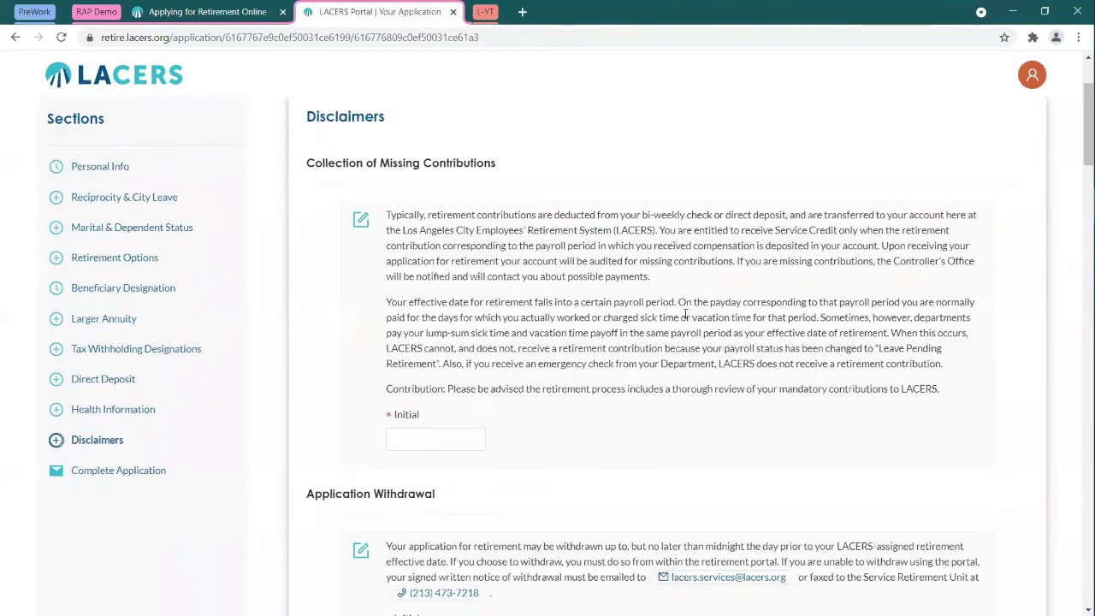
{"action": "scroll", "coordinate": [684, 314], "scroll_direction": "down", "scroll_amount": 4}
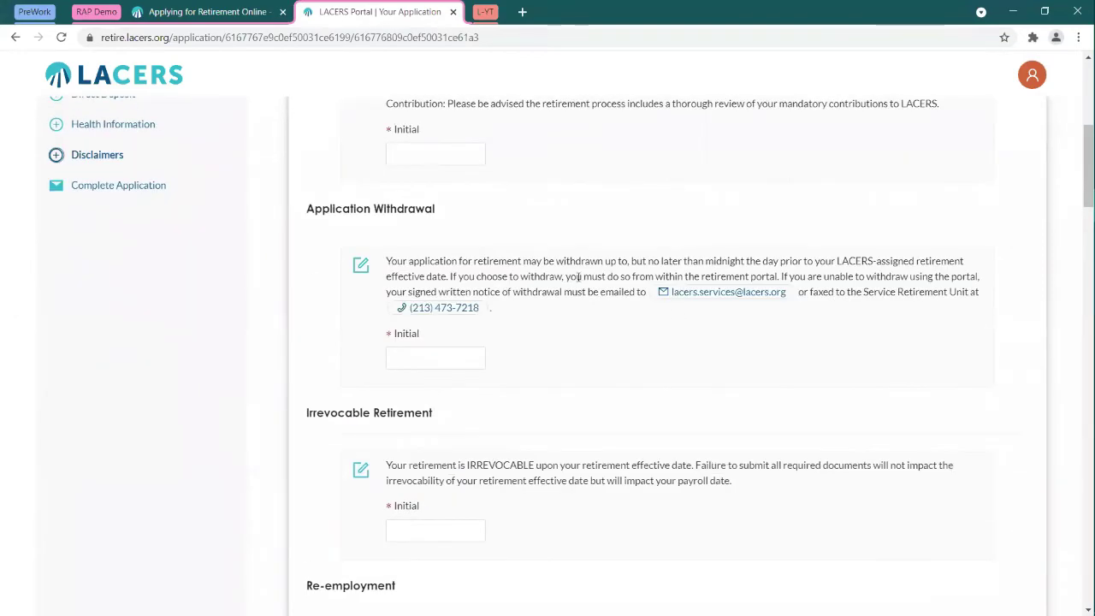
{"action": "scroll", "coordinate": [589, 245], "scroll_direction": "down", "scroll_amount": 3}
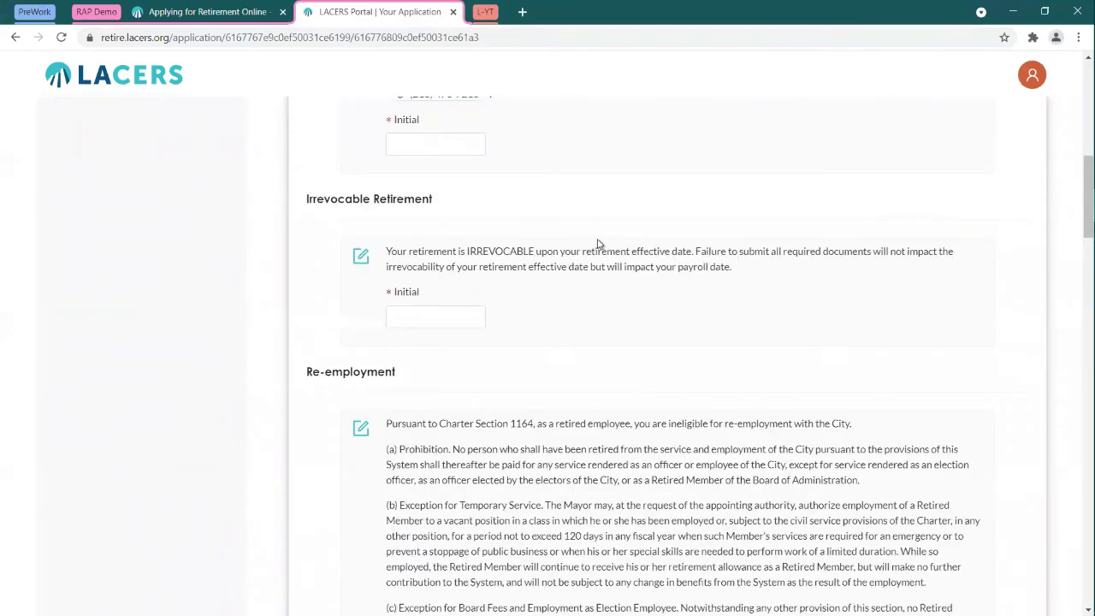
{"action": "scroll", "coordinate": [671, 262], "scroll_direction": "down", "scroll_amount": 15}
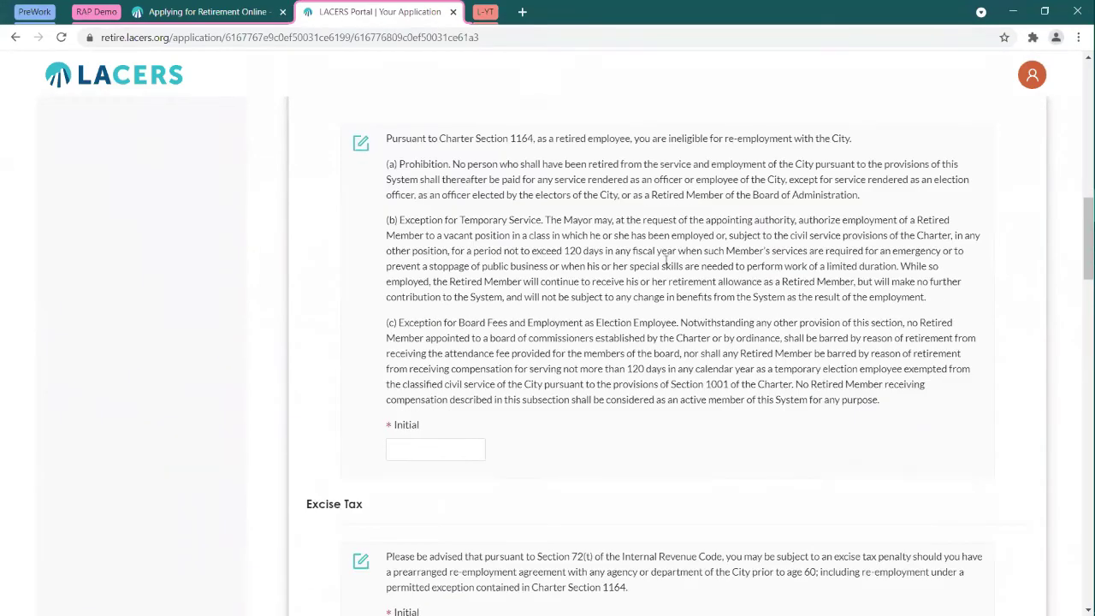
{"action": "scroll", "coordinate": [636, 276], "scroll_direction": "down", "scroll_amount": 3}
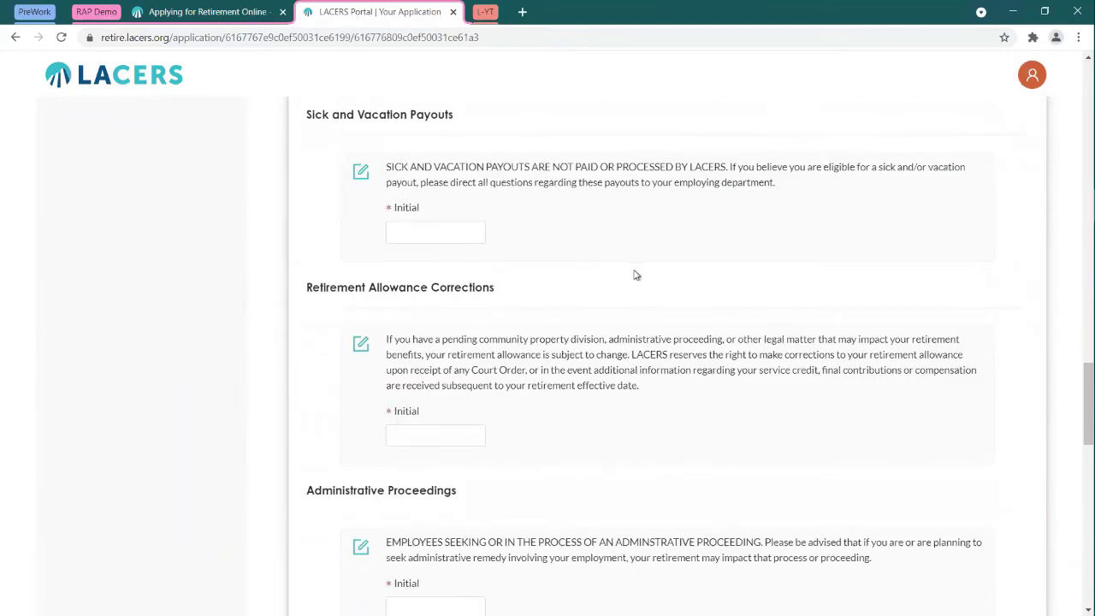
{"action": "scroll", "coordinate": [664, 282], "scroll_direction": "down", "scroll_amount": 15}
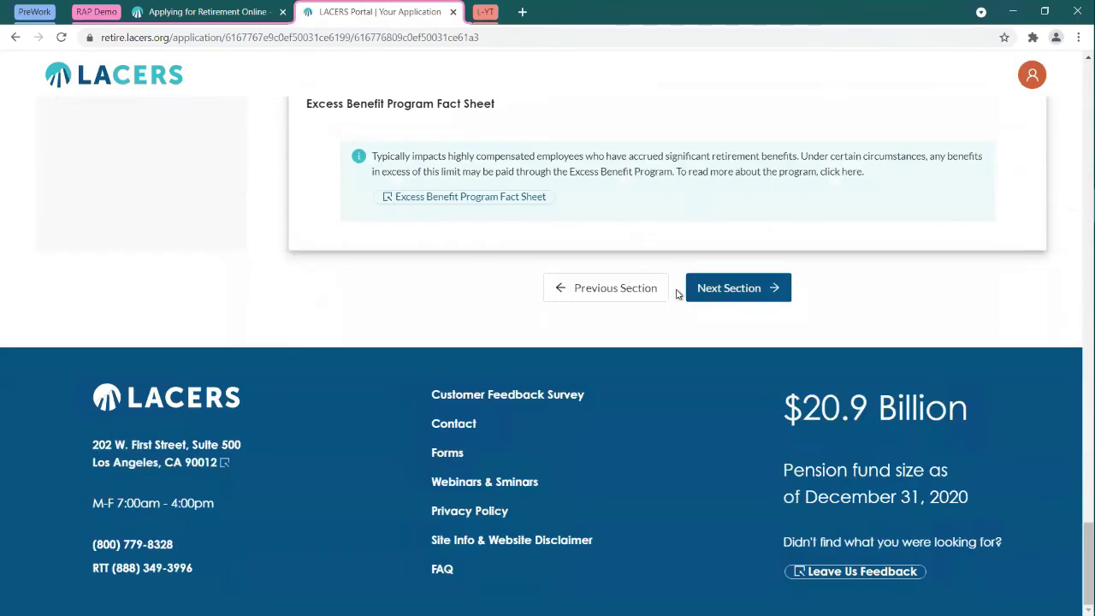
{"action": "scroll", "coordinate": [472, 320], "scroll_direction": "up", "scroll_amount": 20}
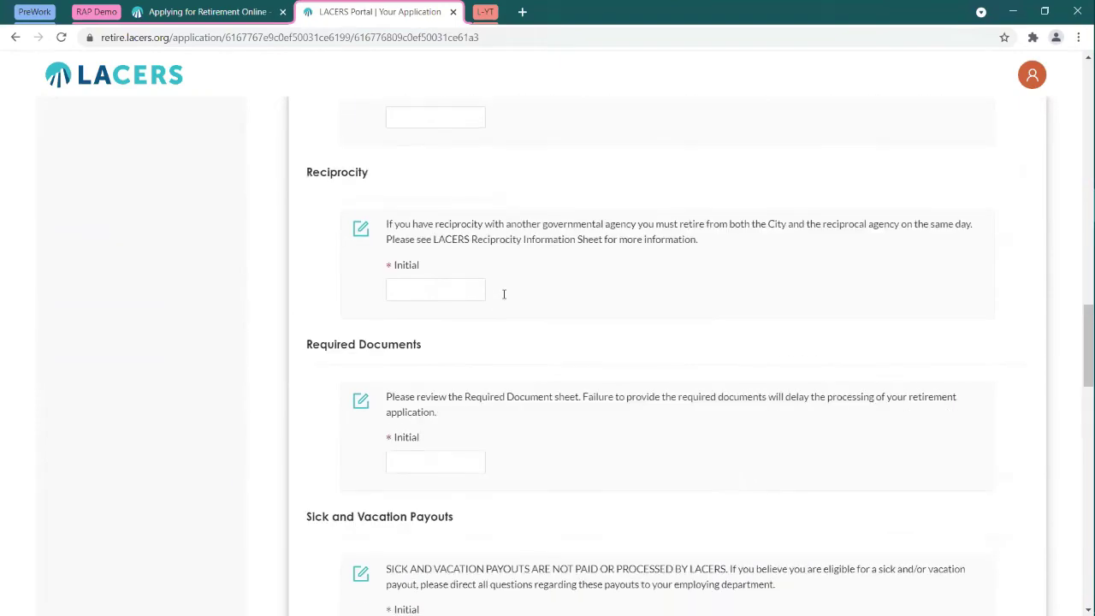
{"action": "scroll", "coordinate": [513, 290], "scroll_direction": "up", "scroll_amount": 10}
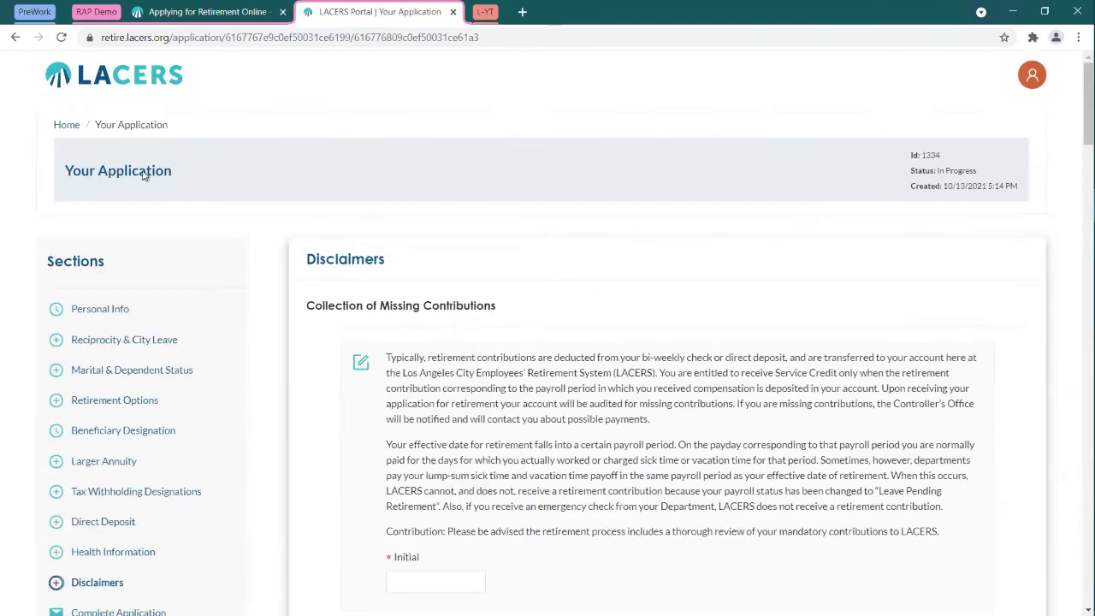
Step: Resume the 10/13/21 in-progress application, look it over, then return to Home
{"action": "left_click", "coordinate": [67, 125]}
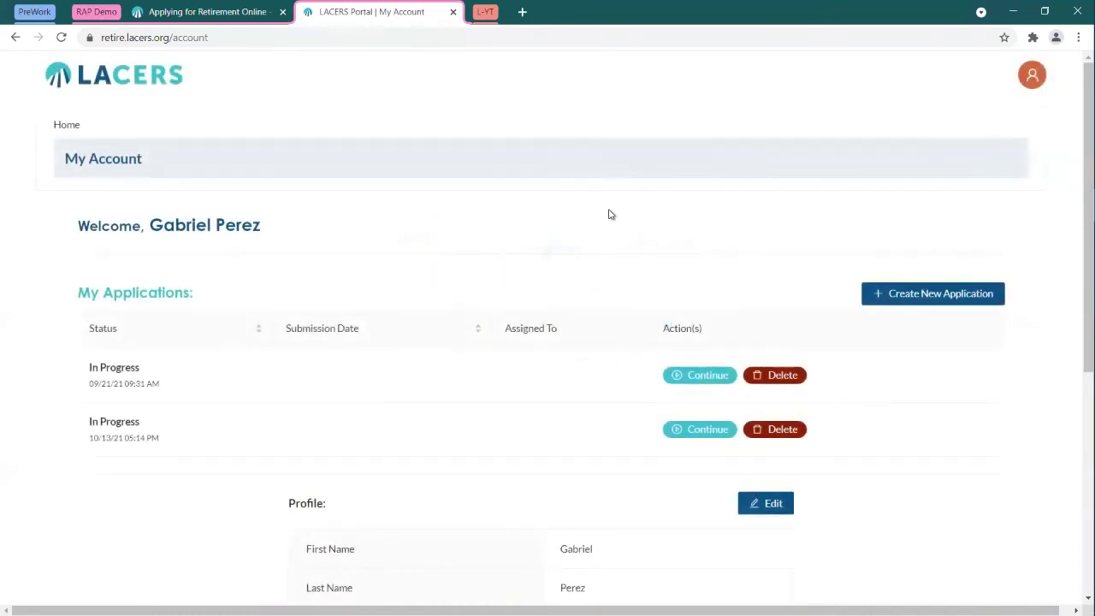
{"action": "left_click", "coordinate": [699, 433]}
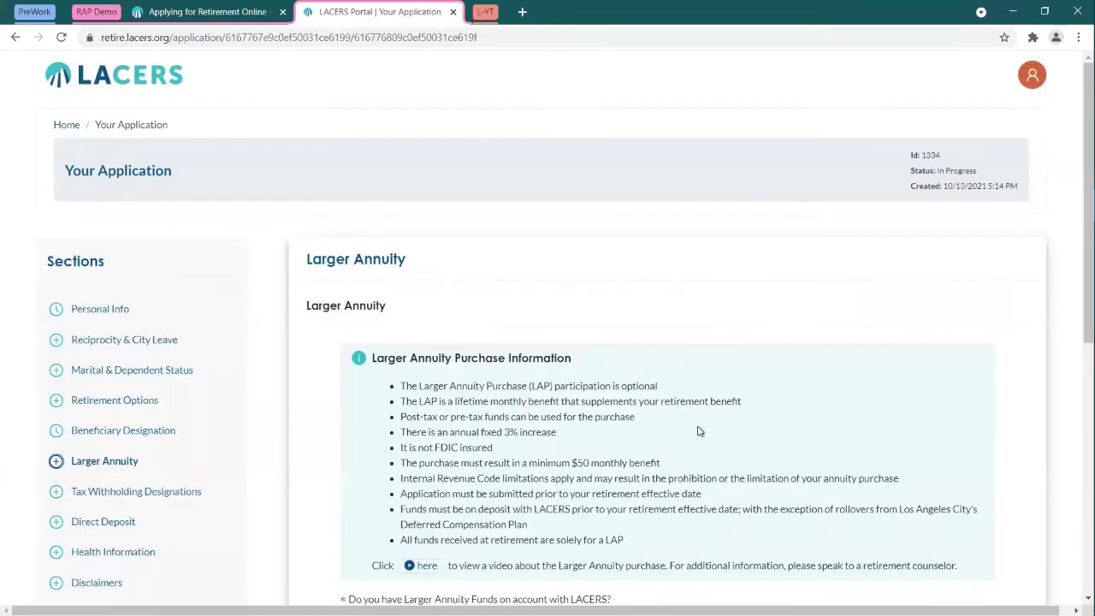
{"action": "scroll", "coordinate": [586, 324], "scroll_direction": "down", "scroll_amount": 1}
{"action": "scroll", "coordinate": [587, 323], "scroll_direction": "down", "scroll_amount": 1}
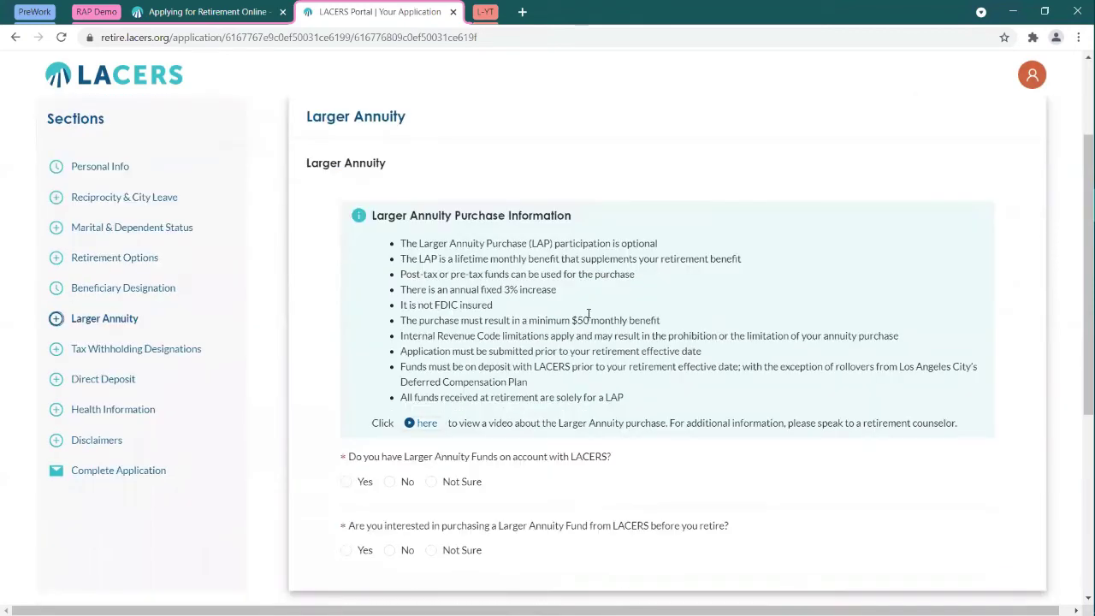
{"action": "scroll", "coordinate": [587, 317], "scroll_direction": "up", "scroll_amount": 3}
{"action": "scroll", "coordinate": [587, 317], "scroll_direction": "down", "scroll_amount": 2}
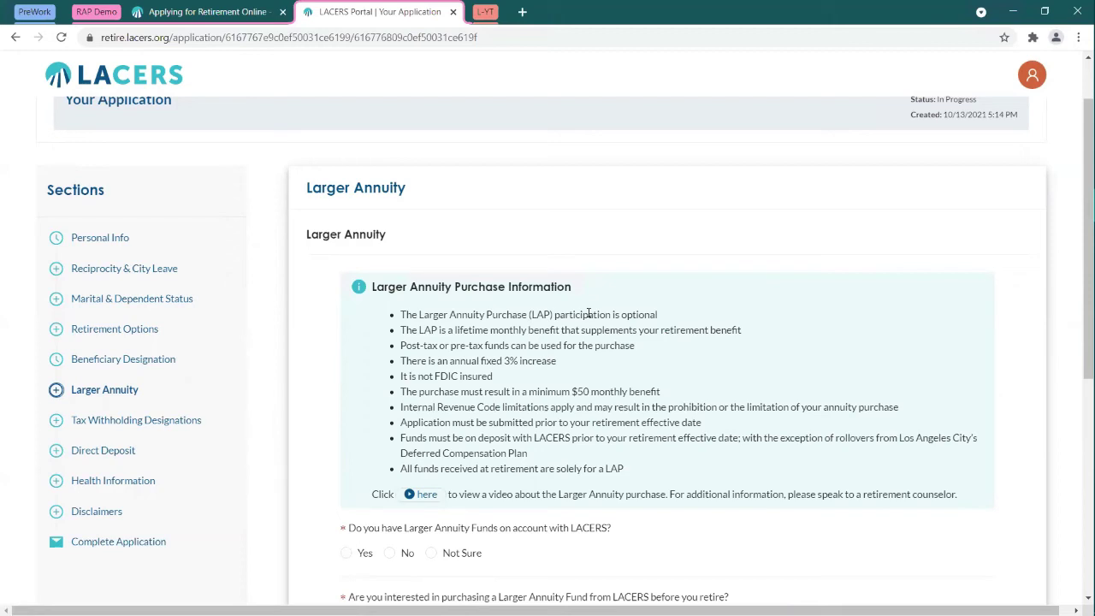
{"action": "mouse_move", "coordinate": [220, 357]}
{"action": "left_mouse_down"}
{"action": "mouse_move", "coordinate": [21, 354]}
{"action": "mouse_move", "coordinate": [206, 362]}
{"action": "left_mouse_up"}
{"action": "scroll", "coordinate": [268, 342], "scroll_direction": "up", "scroll_amount": 2}
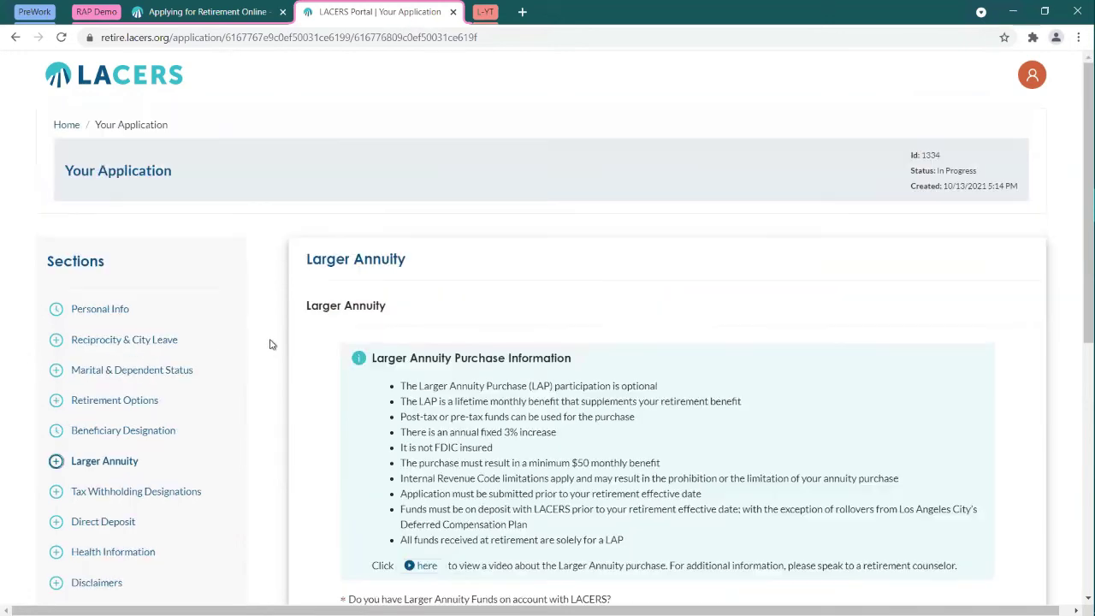
{"action": "left_click", "coordinate": [68, 125]}
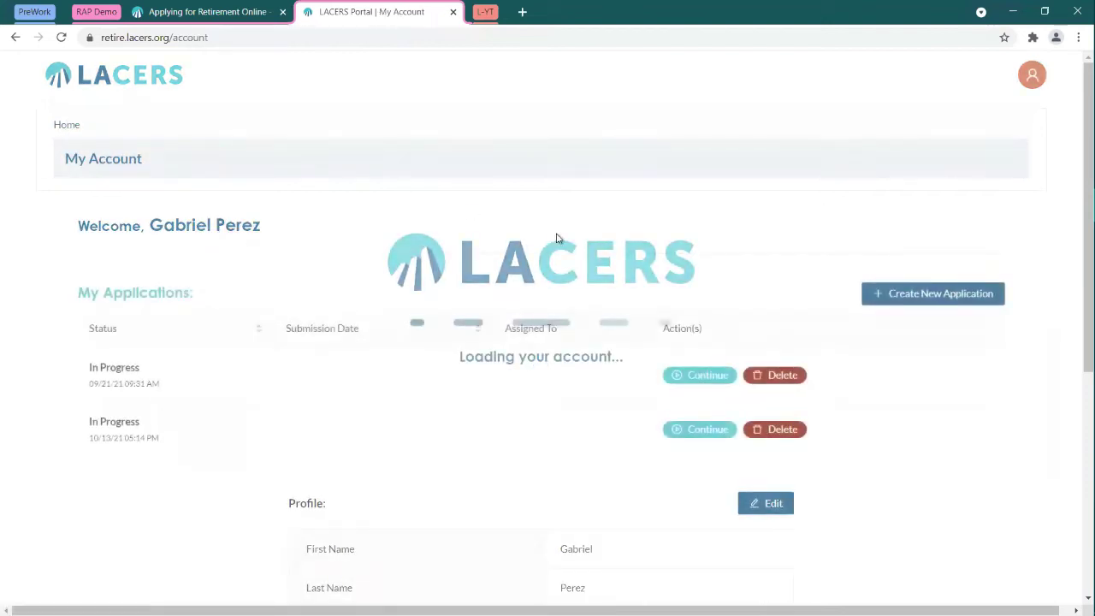
Step: Resume the 09/21/21 application and scroll through its Completed Sections table
{"action": "left_click", "coordinate": [705, 375]}
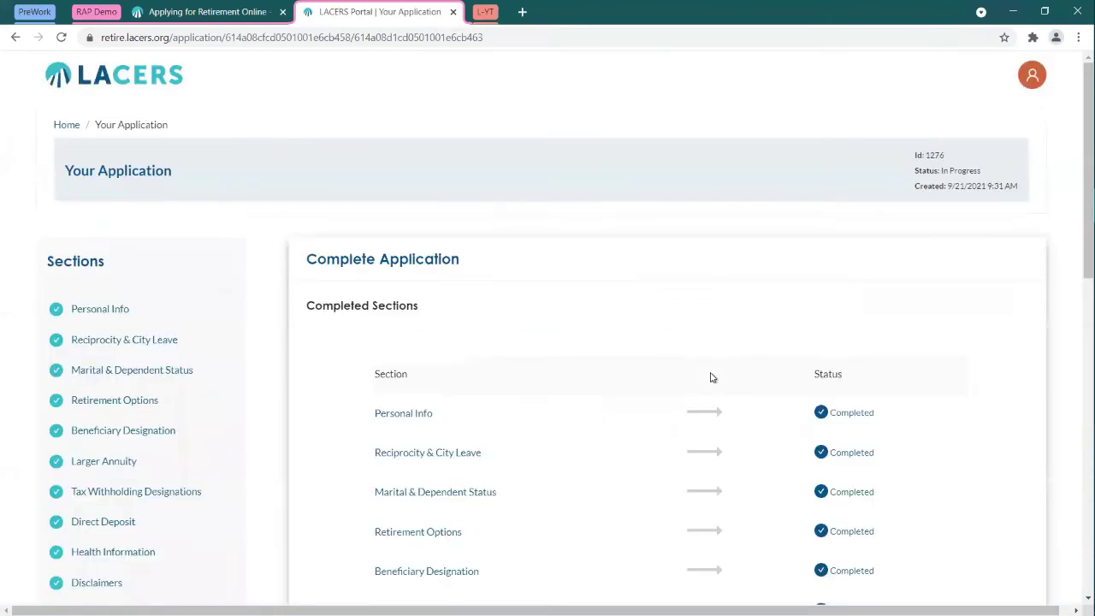
{"action": "scroll", "coordinate": [342, 284], "scroll_direction": "down", "scroll_amount": 1}
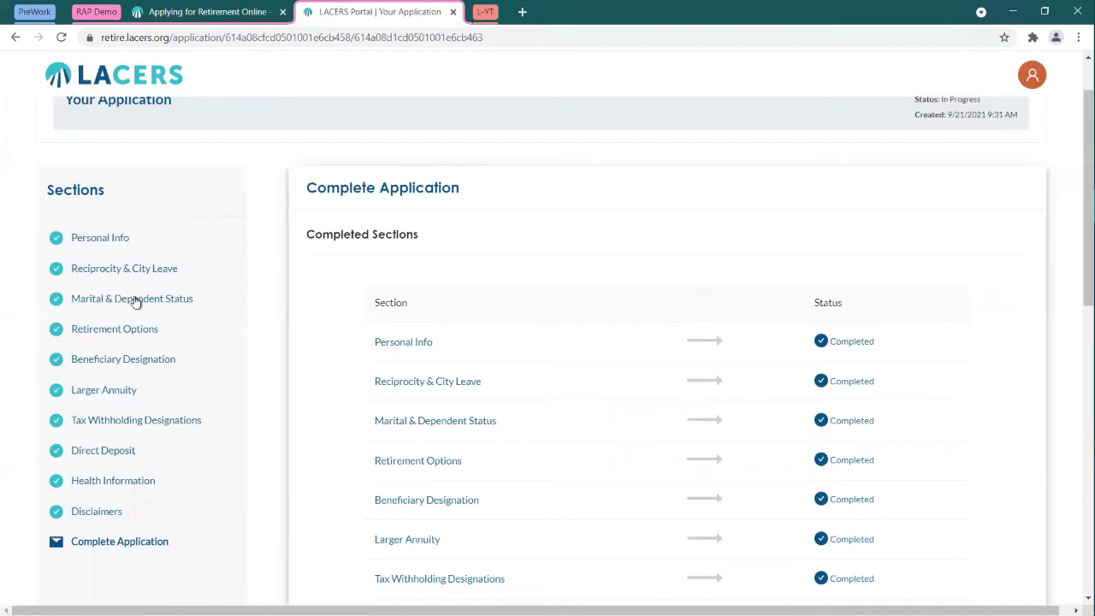
{"action": "scroll", "coordinate": [204, 292], "scroll_direction": "down", "scroll_amount": 1}
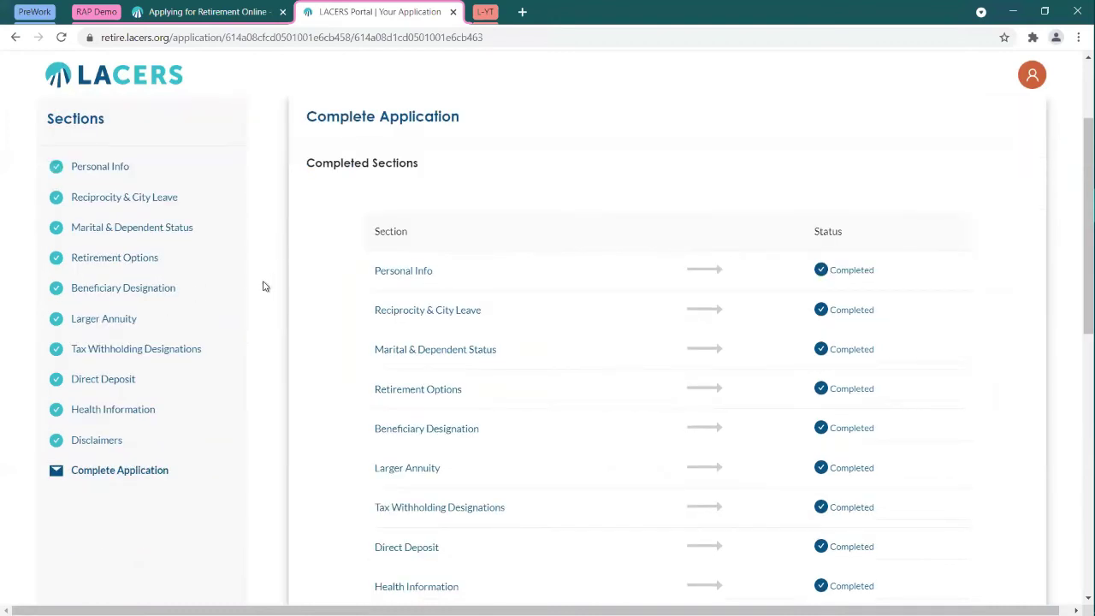
{"action": "scroll", "coordinate": [265, 286], "scroll_direction": "down", "scroll_amount": 1}
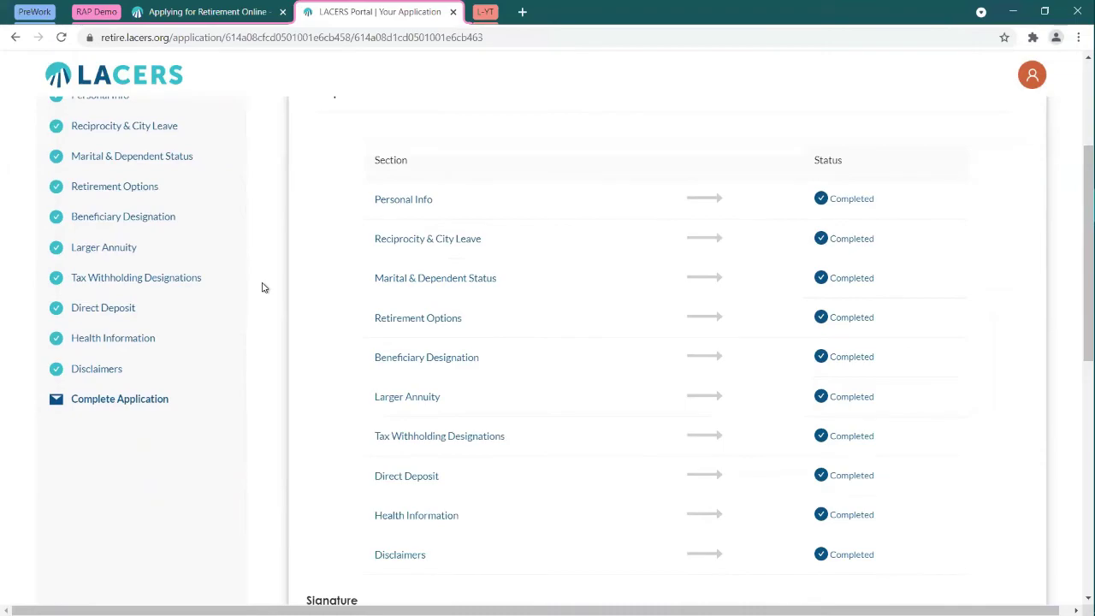
Step: Review the 09/21/21 application's initialled Disclaimers, then go to Complete Application
{"action": "left_click", "coordinate": [92, 369]}
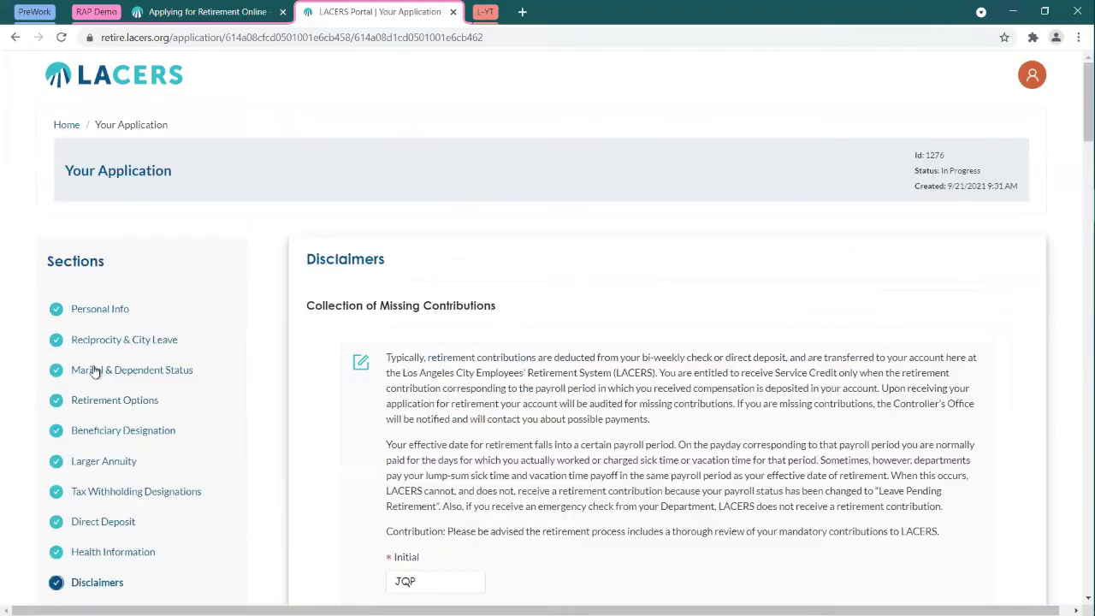
{"action": "scroll", "coordinate": [590, 218], "scroll_direction": "down", "scroll_amount": 15}
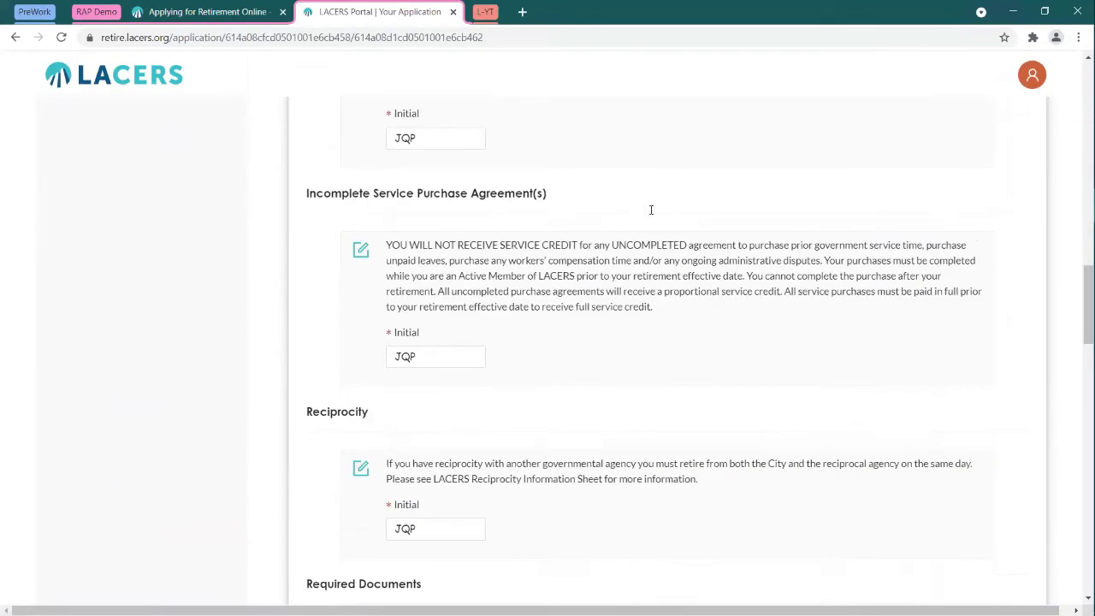
{"action": "scroll", "coordinate": [652, 213], "scroll_direction": "down", "scroll_amount": 10}
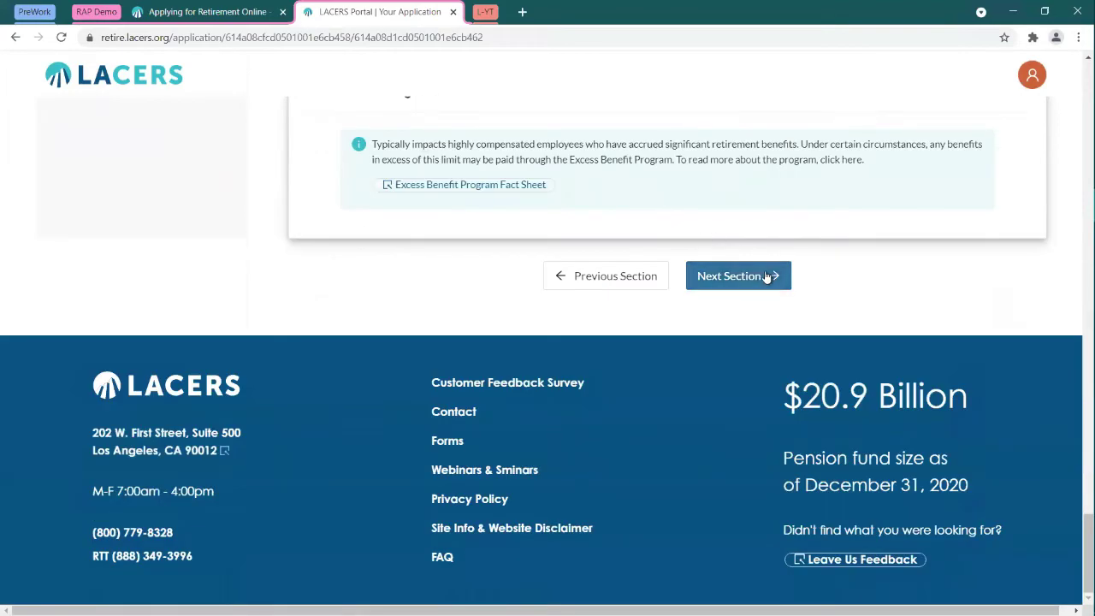
{"action": "scroll", "coordinate": [514, 242], "scroll_direction": "up", "scroll_amount": 15}
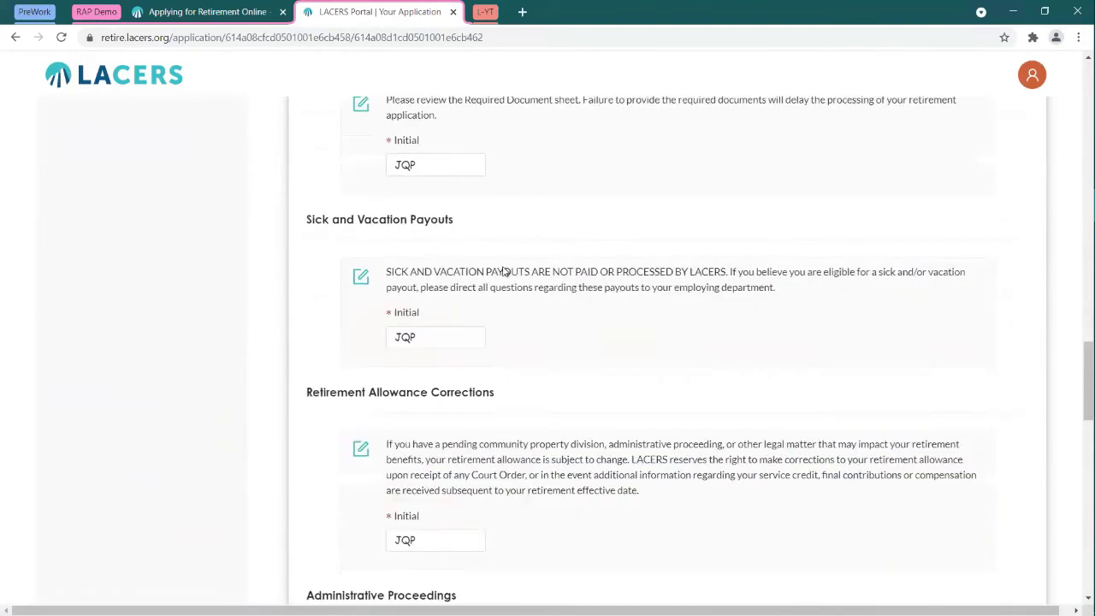
{"action": "scroll", "coordinate": [505, 270], "scroll_direction": "up", "scroll_amount": 15}
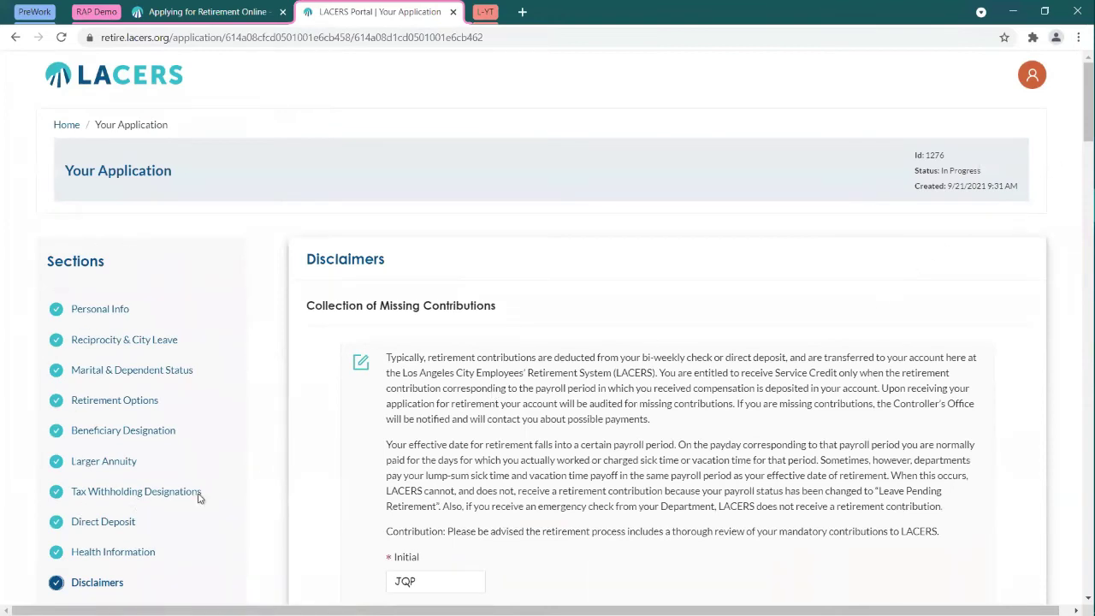
{"action": "scroll", "coordinate": [216, 489], "scroll_direction": "down", "scroll_amount": 1}
{"action": "left_click", "coordinate": [118, 541]}
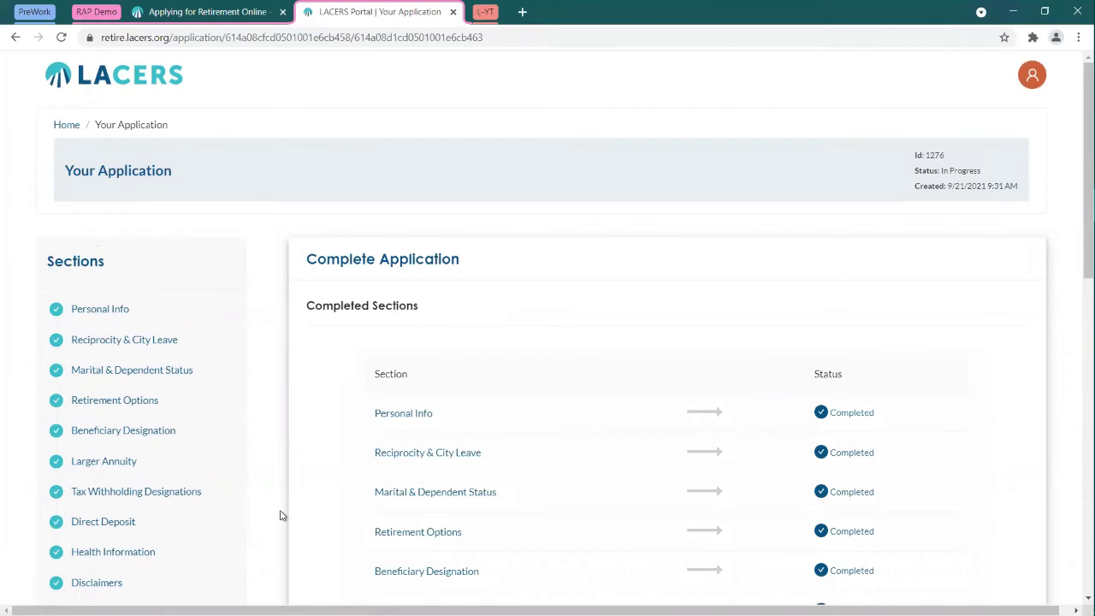
Step: Type the member's full name into the Your Typed Signature field
{"action": "scroll", "coordinate": [723, 289], "scroll_direction": "down", "scroll_amount": 2}
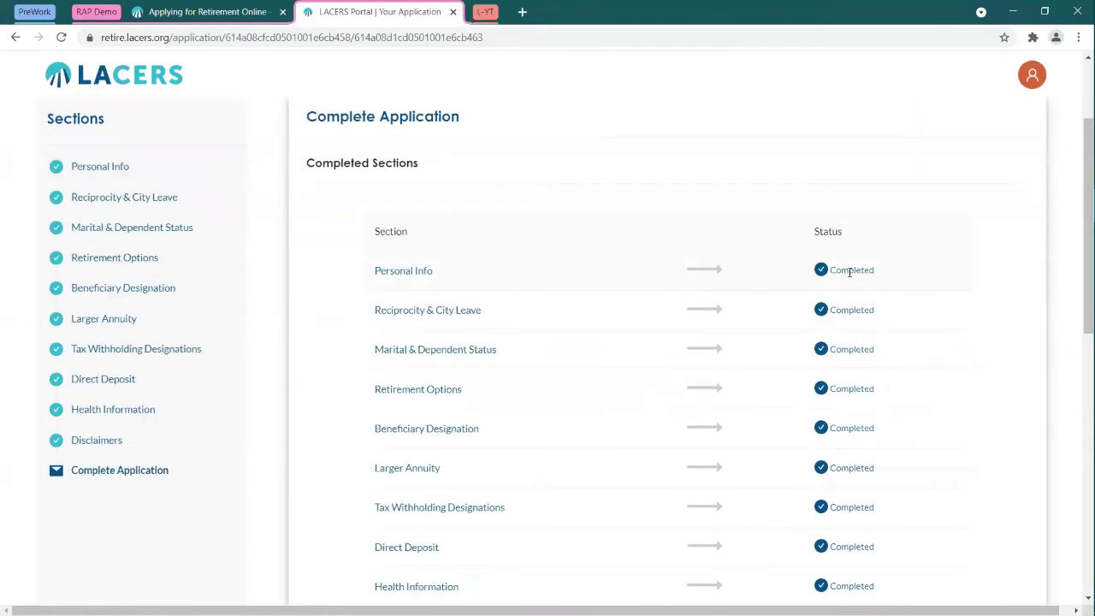
{"action": "scroll", "coordinate": [393, 290], "scroll_direction": "down", "scroll_amount": 2}
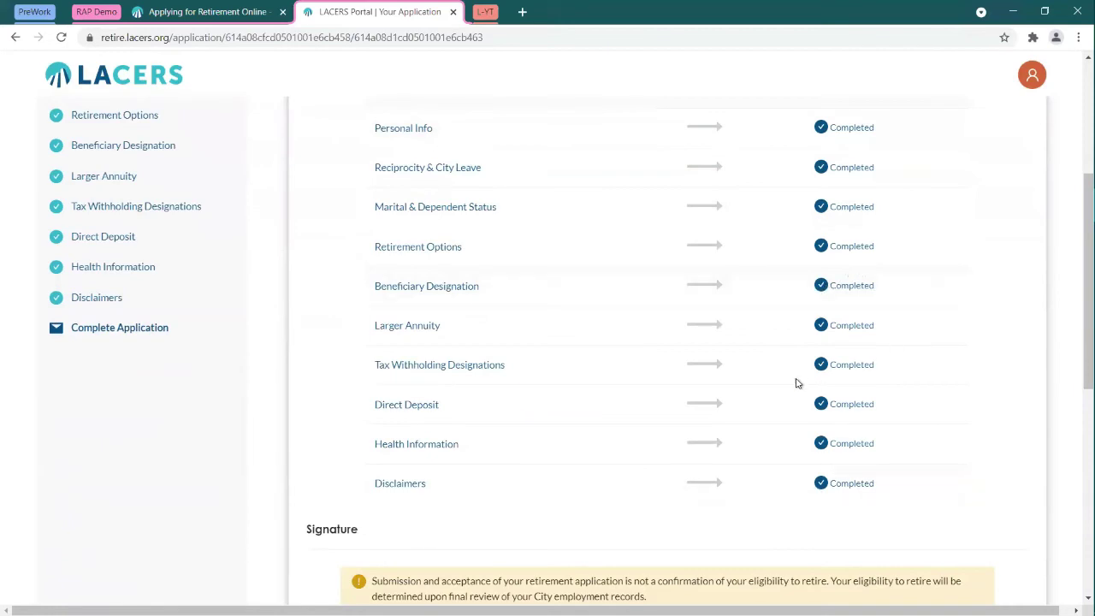
{"action": "scroll", "coordinate": [795, 378], "scroll_direction": "down", "scroll_amount": 5}
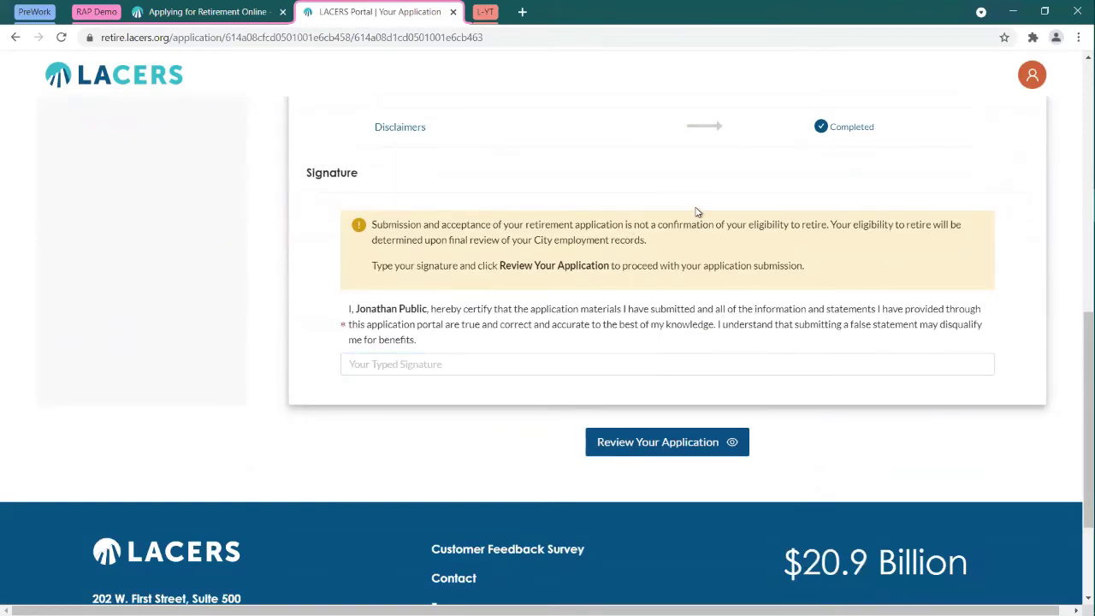
{"action": "left_click", "coordinate": [524, 363]}
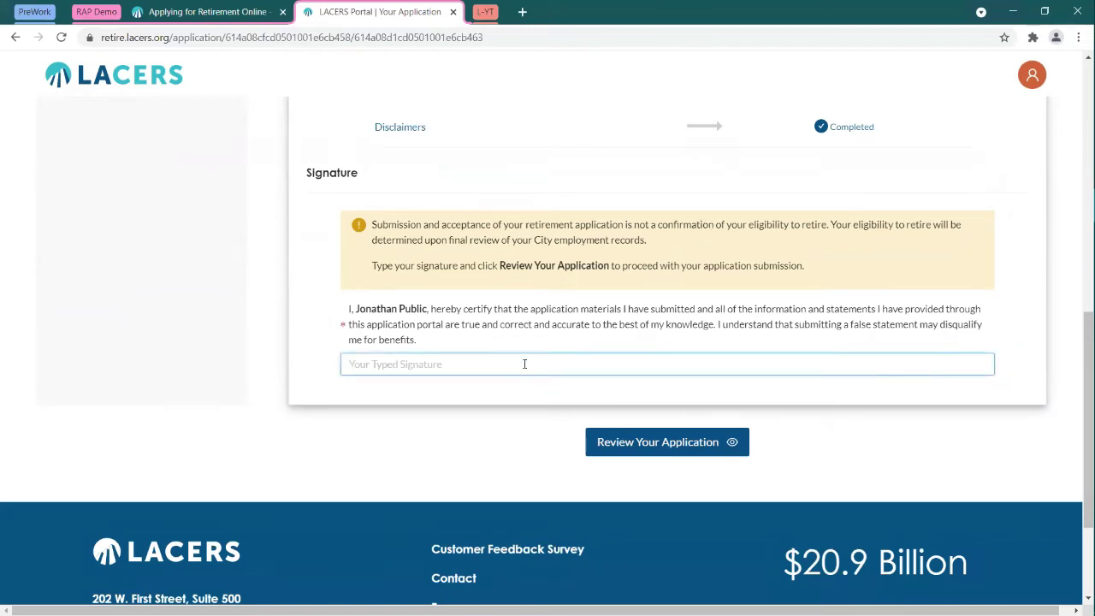
{"action": "type", "text": "Jonathan Public"}
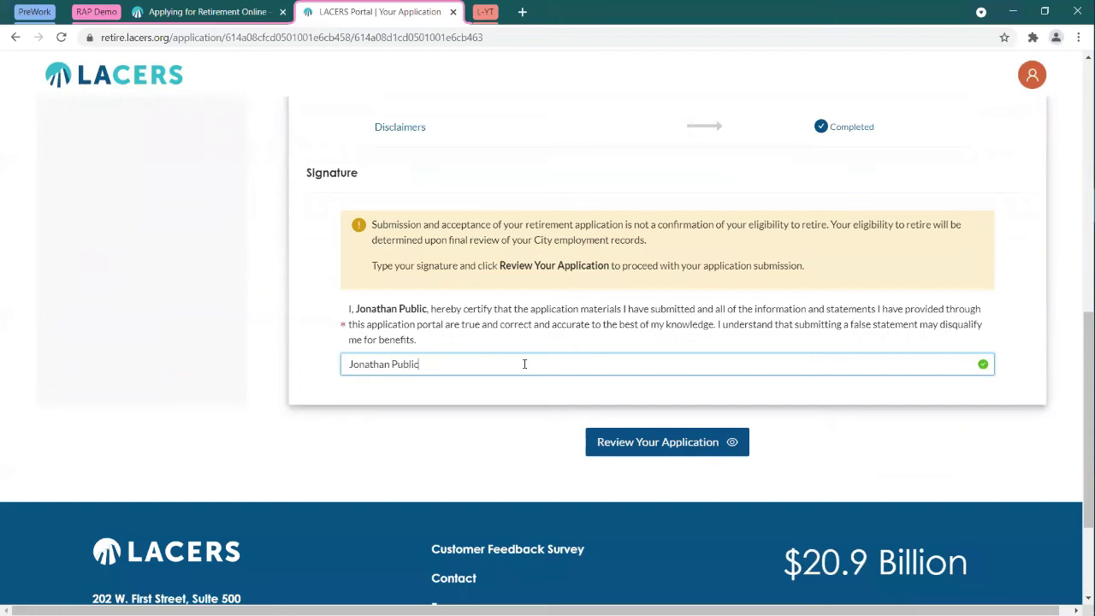
Step: Open the Application Review and go through every section to the signed certification and Submit button
{"action": "left_click", "coordinate": [686, 440]}
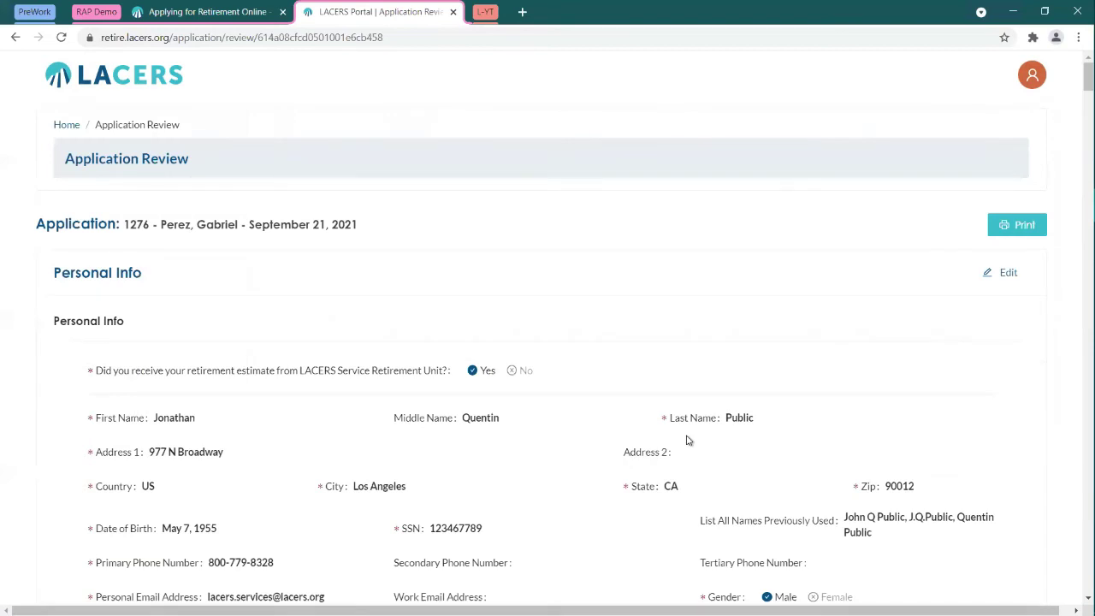
{"action": "scroll", "coordinate": [542, 272], "scroll_direction": "down", "scroll_amount": 1}
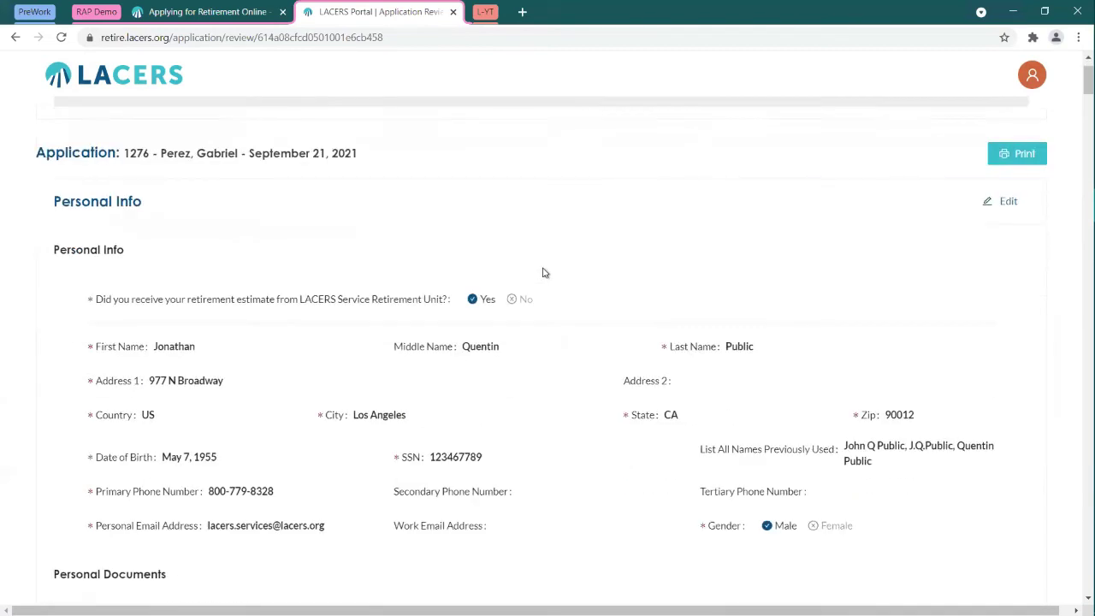
{"action": "scroll", "coordinate": [544, 272], "scroll_direction": "down", "scroll_amount": 1}
{"action": "scroll", "coordinate": [608, 264], "scroll_direction": "up", "scroll_amount": 1}
{"action": "scroll", "coordinate": [608, 265], "scroll_direction": "up", "scroll_amount": 1}
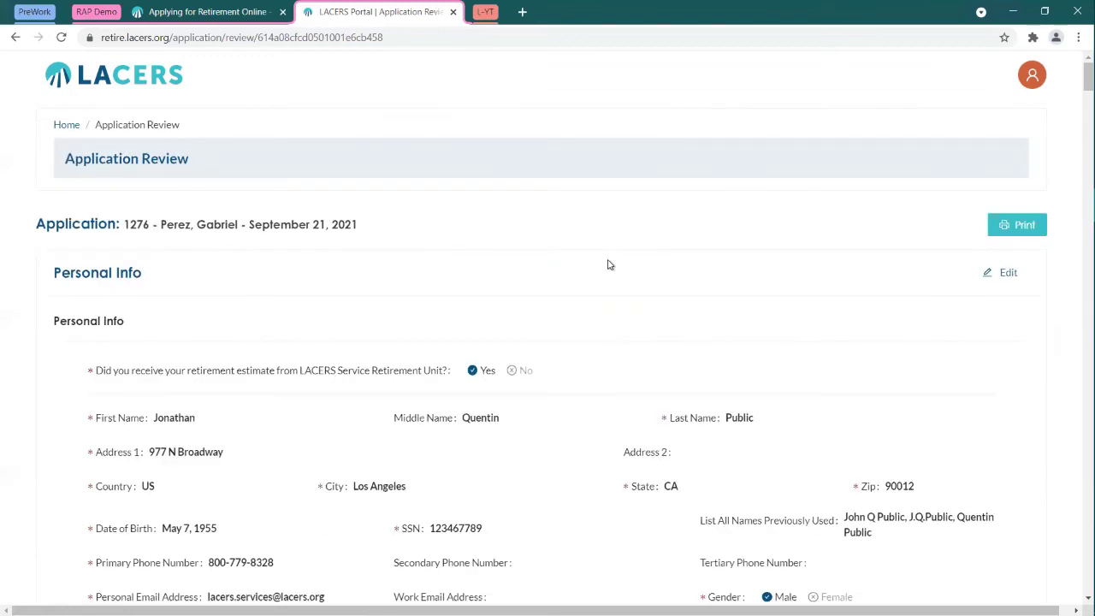
{"action": "scroll", "coordinate": [608, 263], "scroll_direction": "down", "scroll_amount": 3}
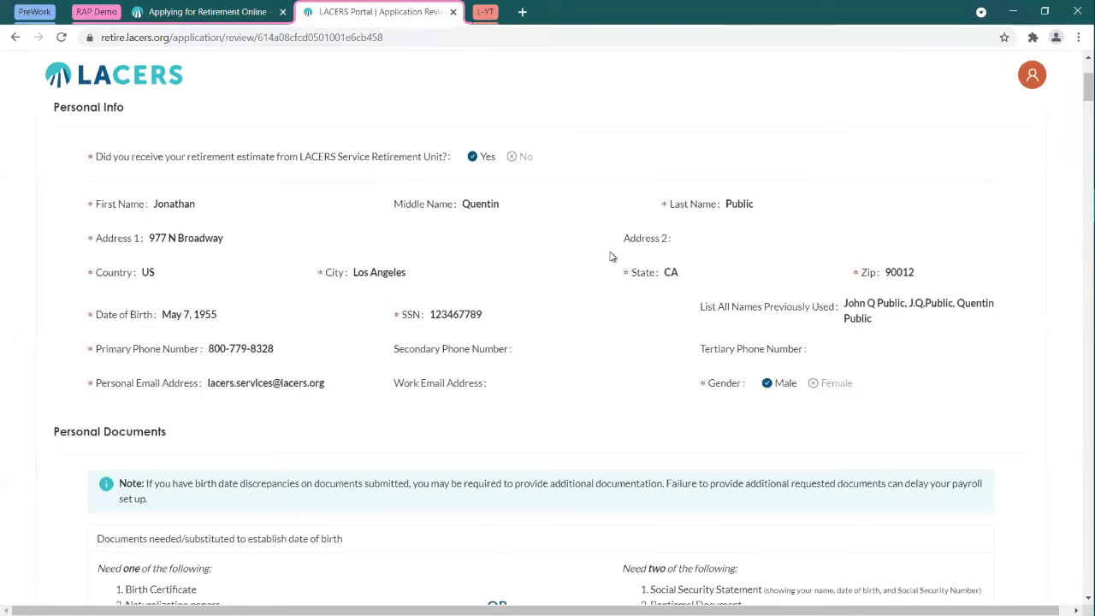
{"action": "scroll", "coordinate": [611, 256], "scroll_direction": "down", "scroll_amount": 4}
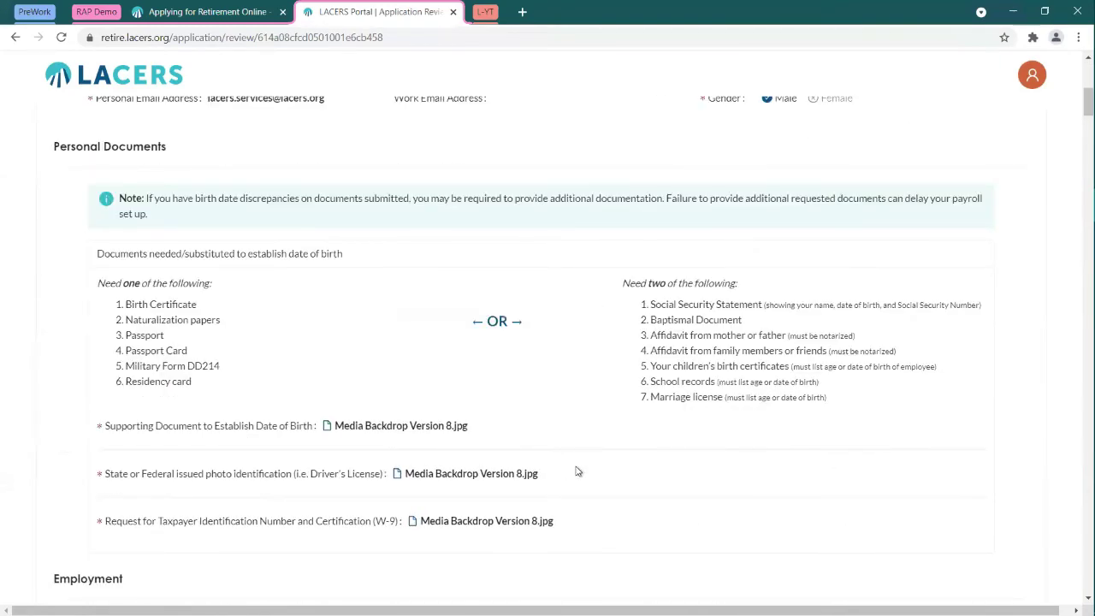
{"action": "scroll", "coordinate": [576, 469], "scroll_direction": "down", "scroll_amount": 5}
{"action": "scroll", "coordinate": [570, 437], "scroll_direction": "down", "scroll_amount": 7}
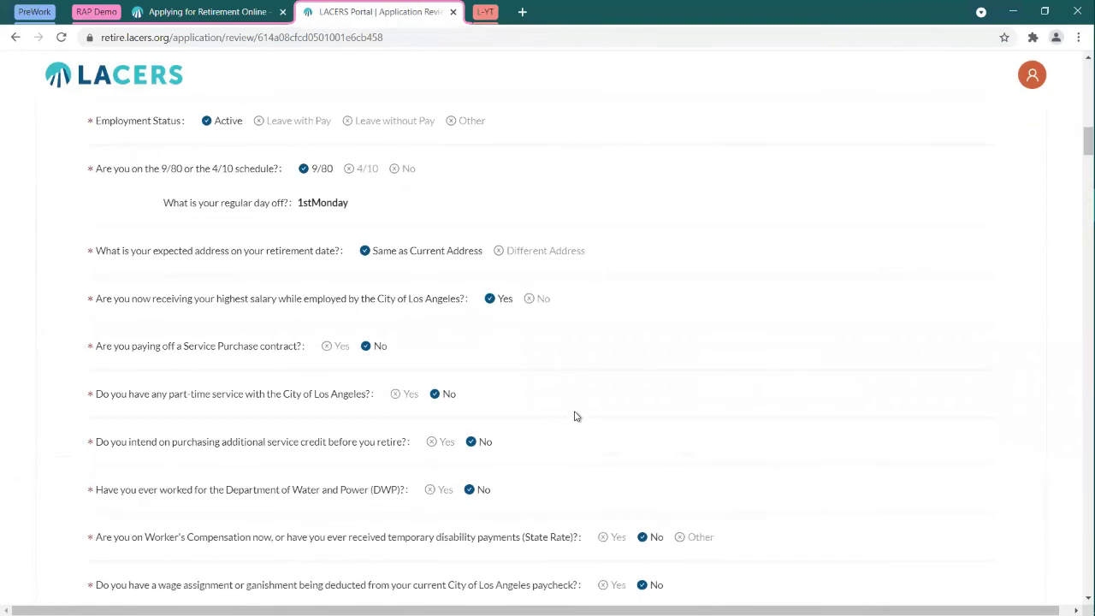
{"action": "scroll", "coordinate": [574, 414], "scroll_direction": "down", "scroll_amount": 10}
{"action": "scroll", "coordinate": [577, 406], "scroll_direction": "down", "scroll_amount": 6}
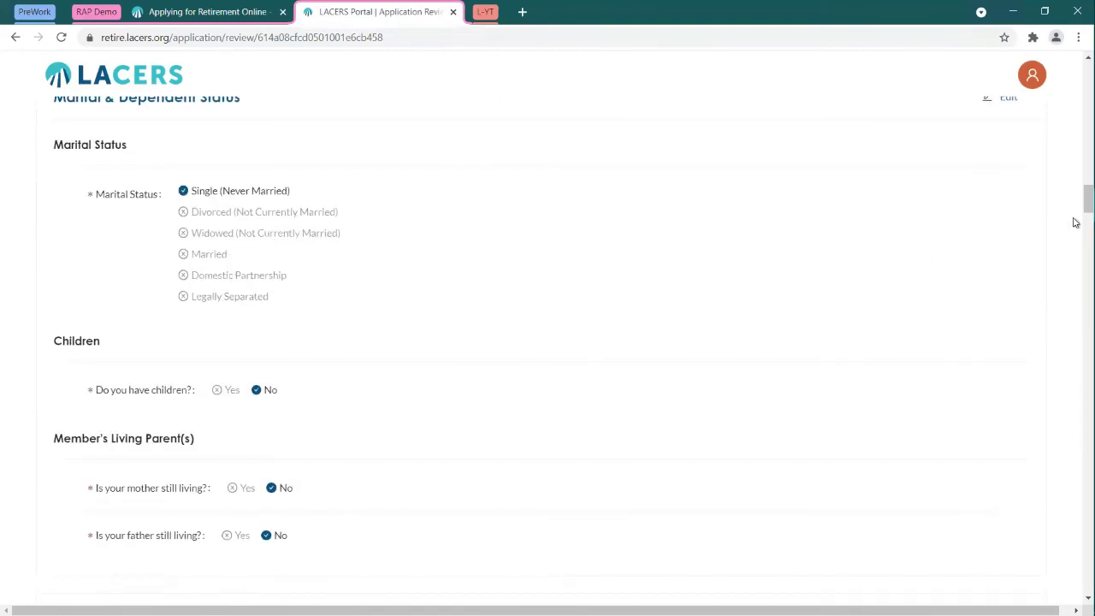
{"action": "left_click_drag", "start_coordinate": [1083, 209], "coordinate": [1074, 57]}
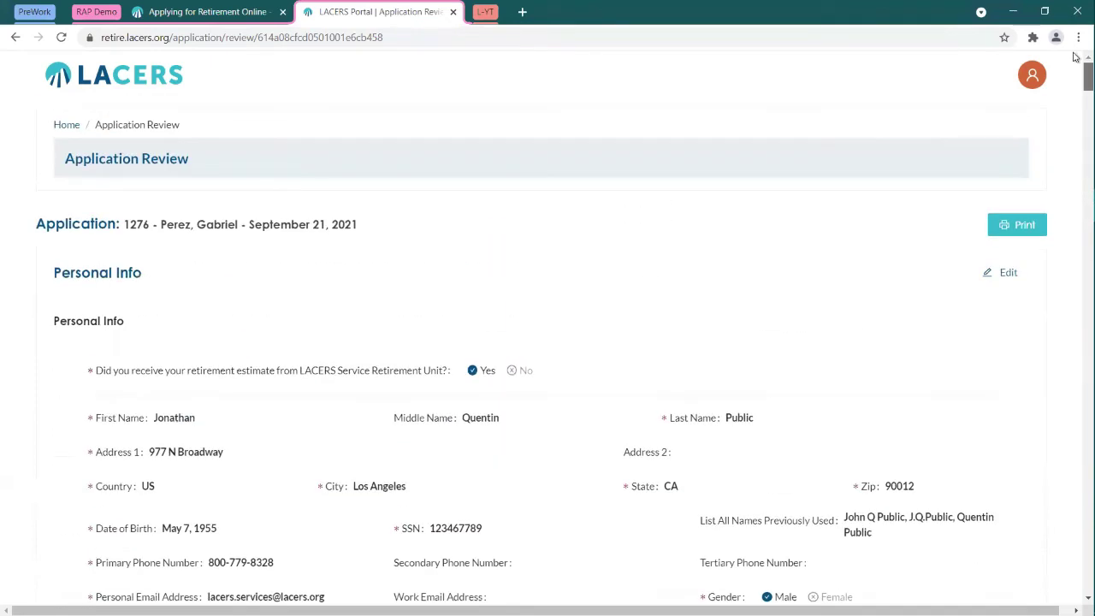
{"action": "scroll", "coordinate": [1075, 81], "scroll_direction": "down", "scroll_amount": 4}
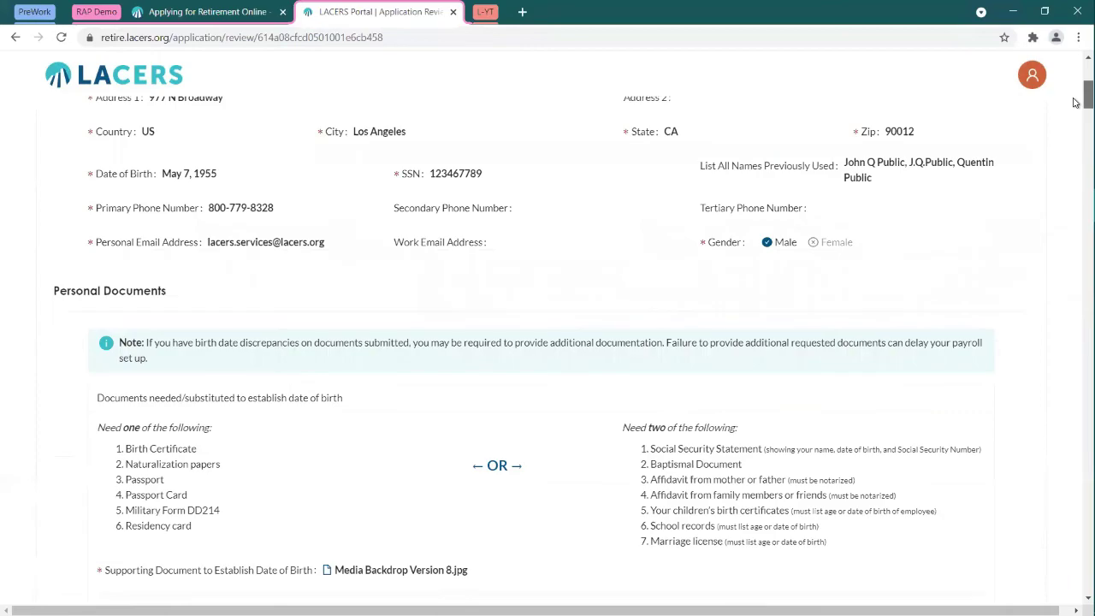
{"action": "scroll", "coordinate": [1075, 101], "scroll_direction": "up", "scroll_amount": 3}
{"action": "scroll", "coordinate": [1075, 92], "scroll_direction": "down", "scroll_amount": 15}
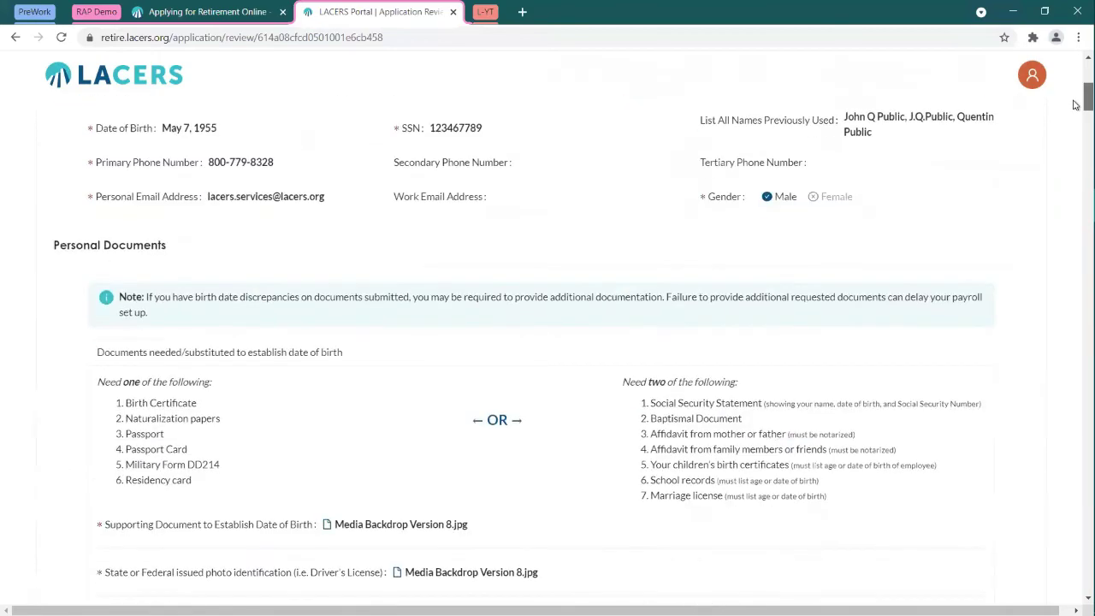
{"action": "scroll", "coordinate": [1075, 383], "scroll_direction": "down", "scroll_amount": 20}
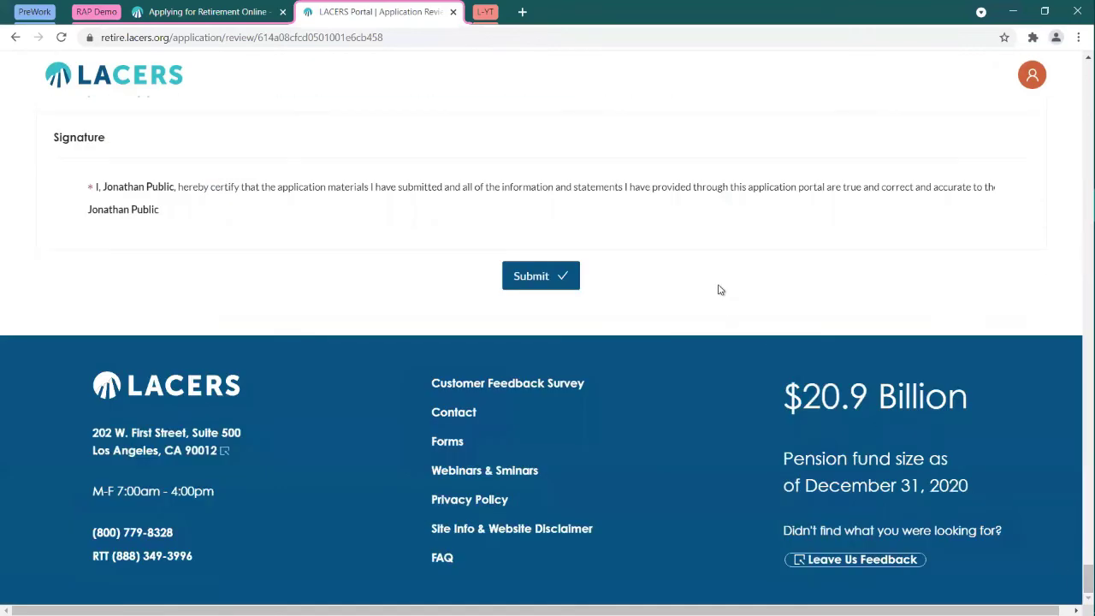
{"action": "scroll", "coordinate": [718, 288], "scroll_direction": "up", "scroll_amount": 2}
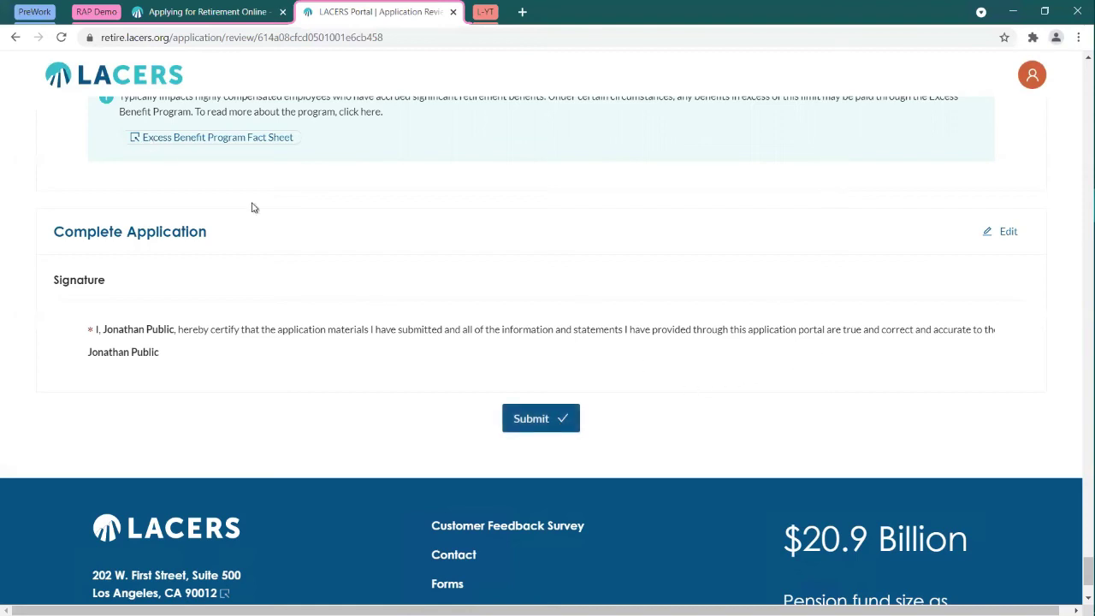
{"action": "scroll", "coordinate": [251, 207], "scroll_direction": "up", "scroll_amount": 3}
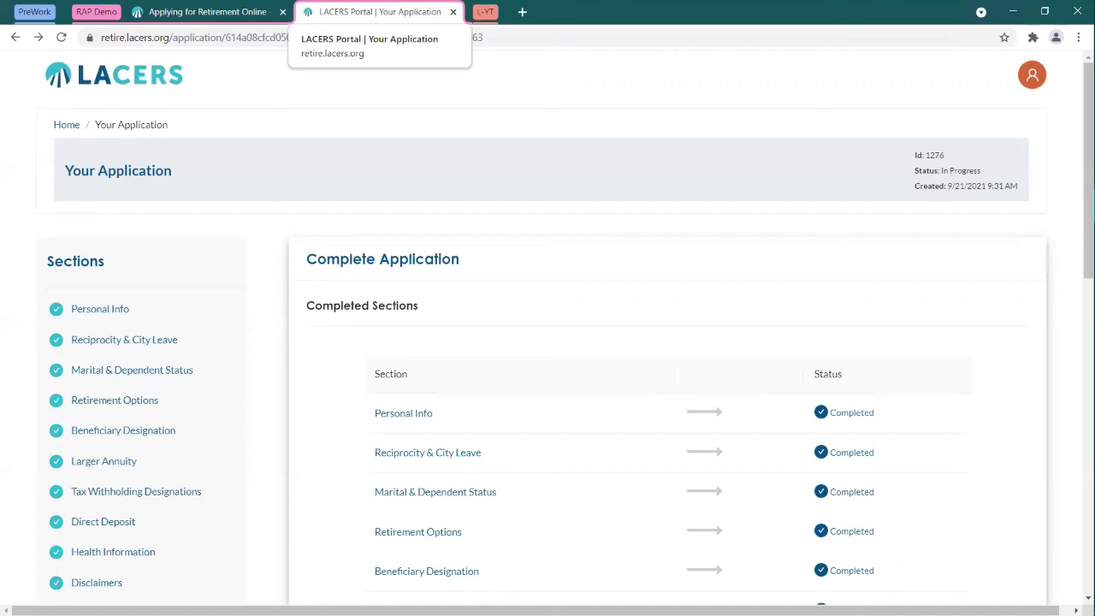
Step: Go back to My Account via the Home breadcrumb to see both in-progress applications
{"action": "left_click", "coordinate": [72, 126]}
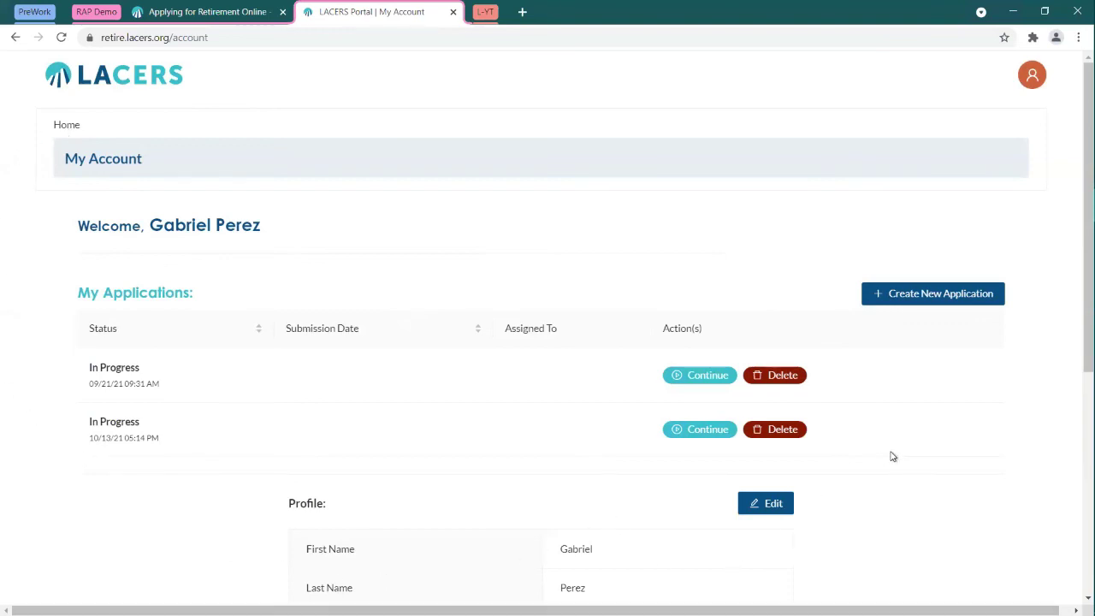
Step: Delete the 10/13/21 in-progress application and confirm the permanent deletion
{"action": "left_click", "coordinate": [775, 431]}
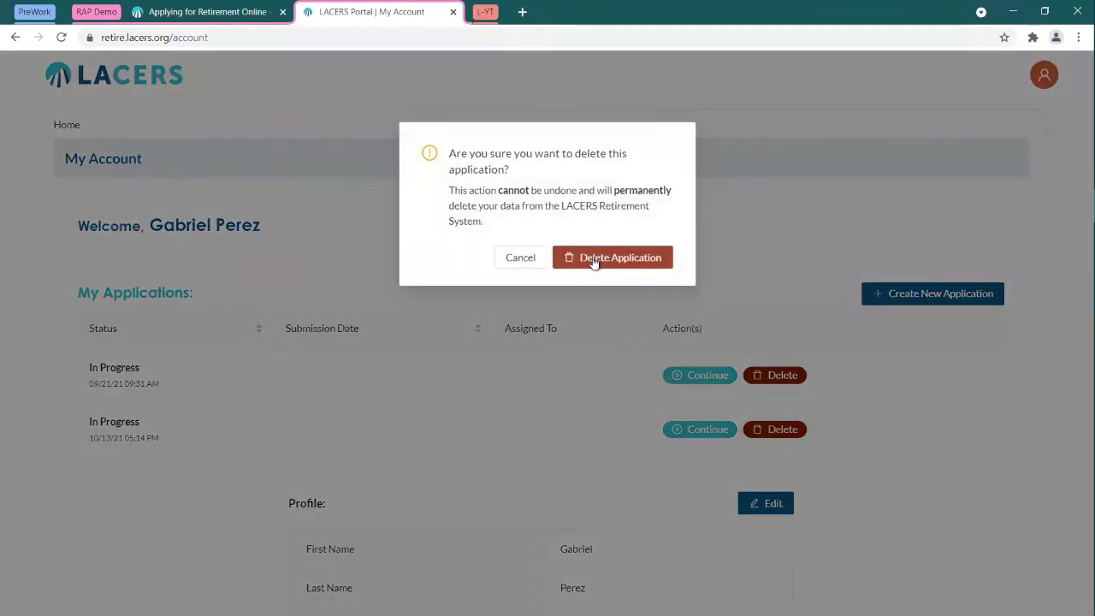
{"action": "left_click", "coordinate": [595, 261]}
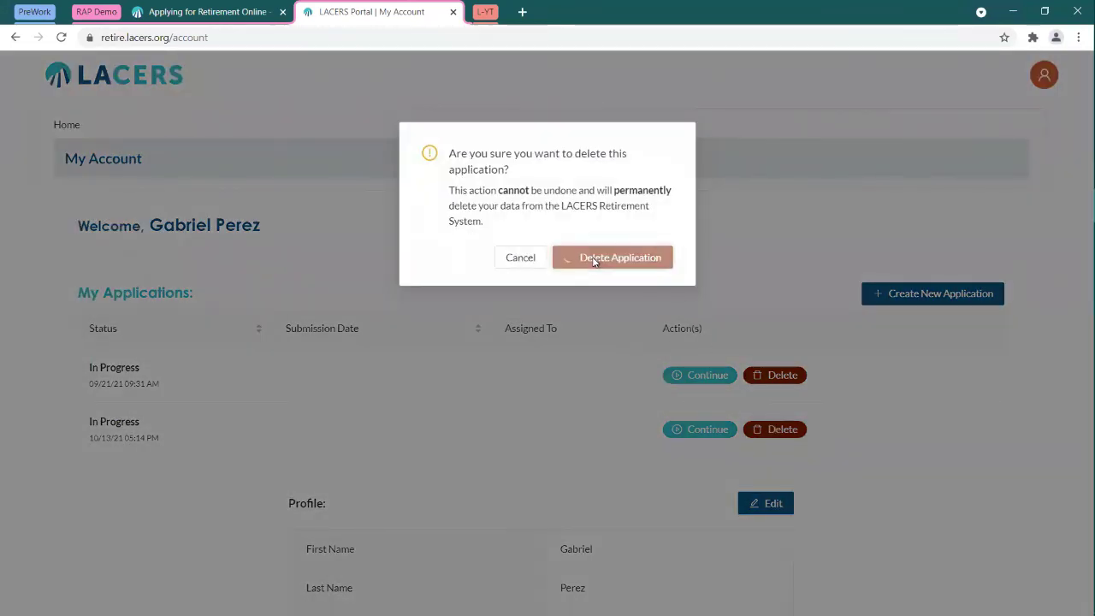